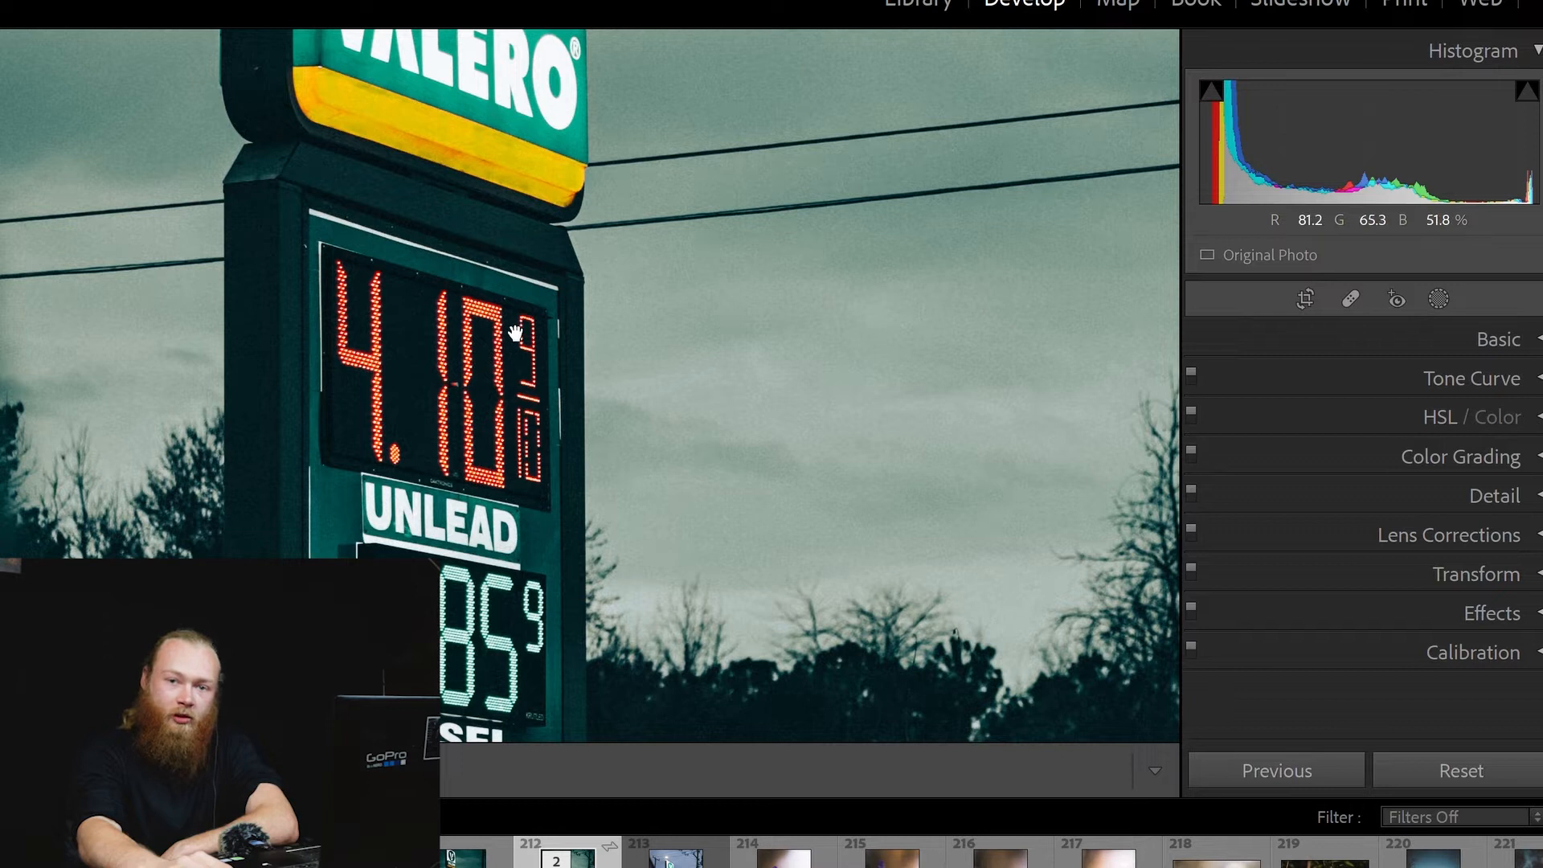
Step: Compare the whole gas station sign photo before and after its existing edit
{"action": "left_click", "coordinate": [515, 329]}
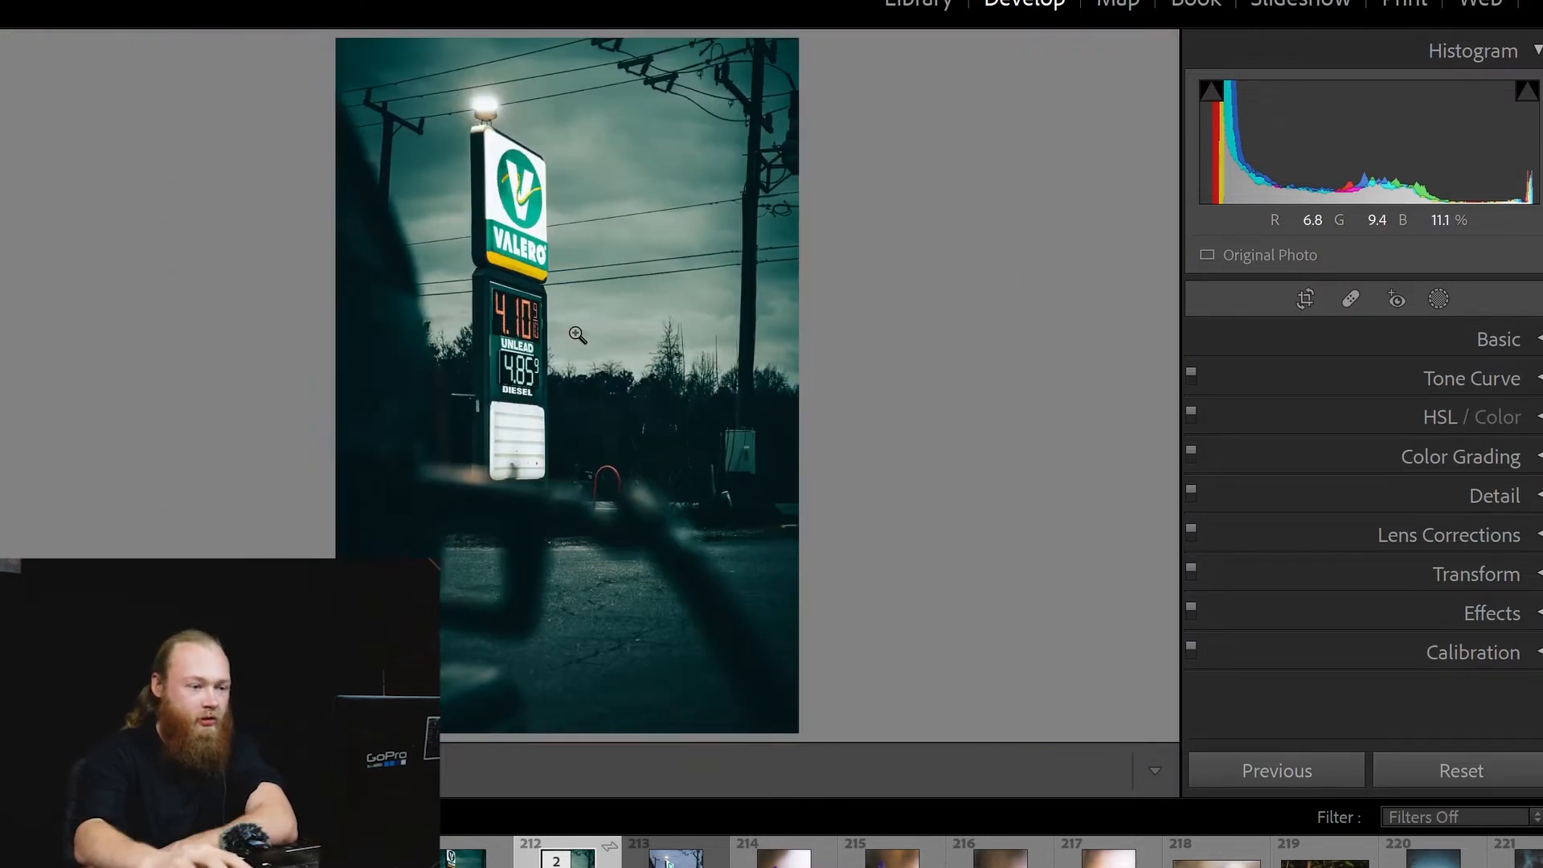
{"action": "key", "text": "y"}
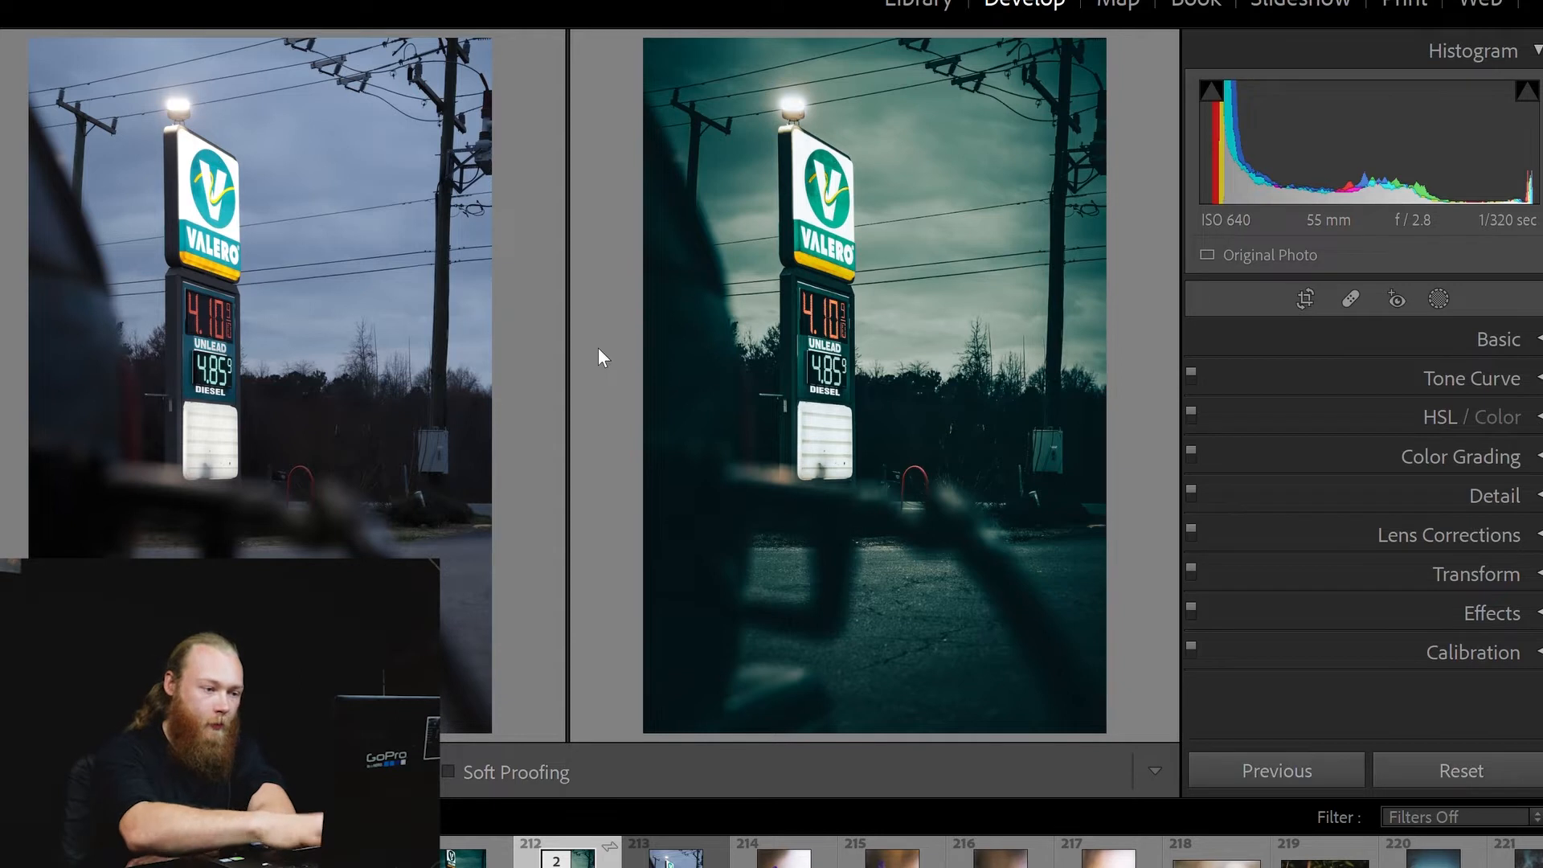
{"action": "key", "text": "y"}
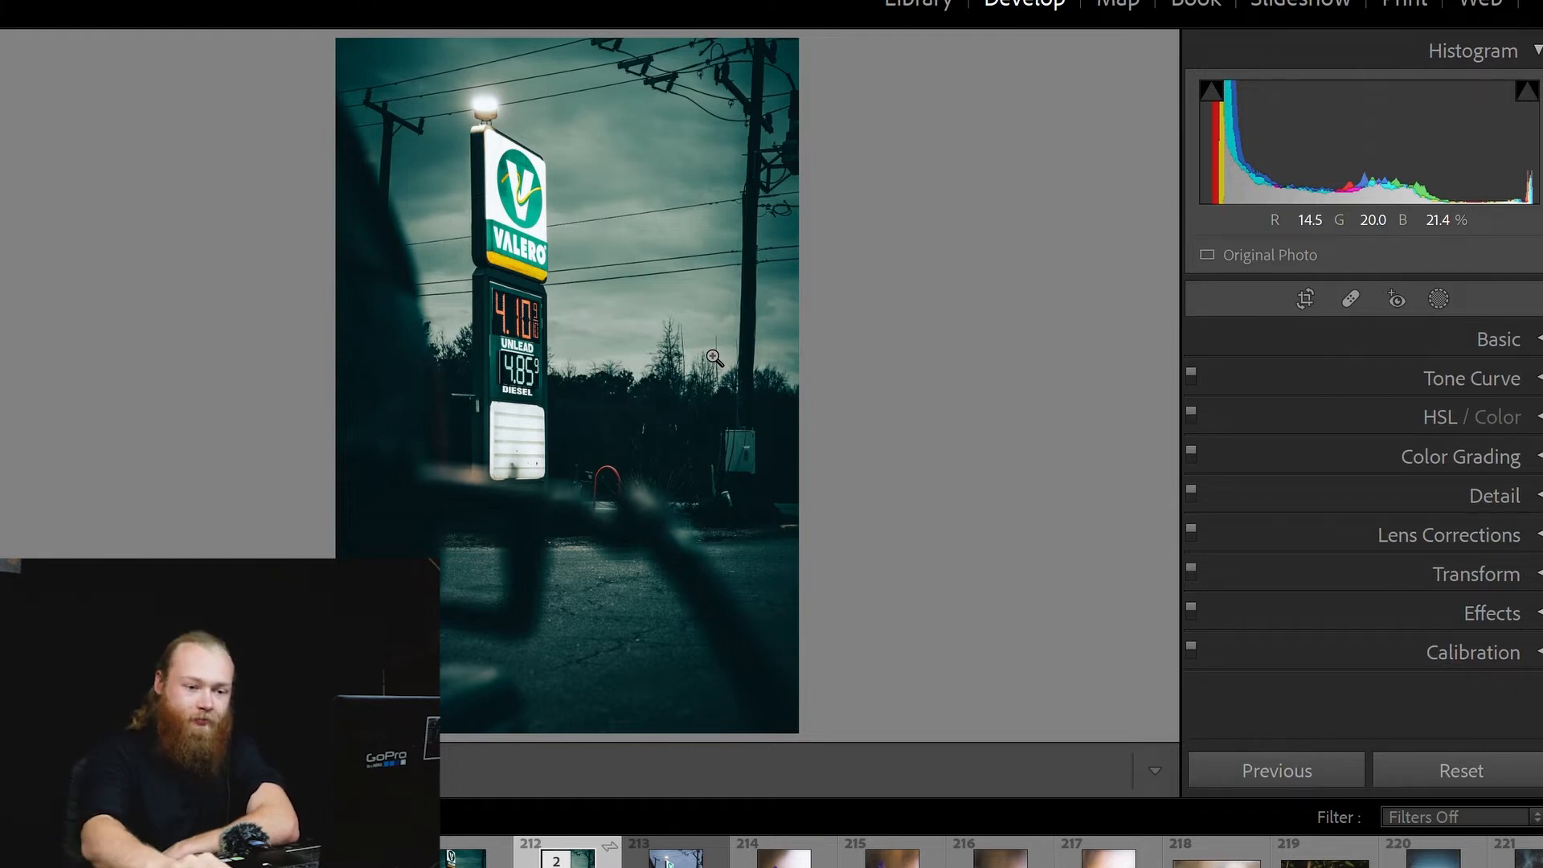
Step: Reset the photo's edits and calibrate Blue Primary with Hue at −38 and Saturation at −21
{"action": "left_click", "coordinate": [1422, 755]}
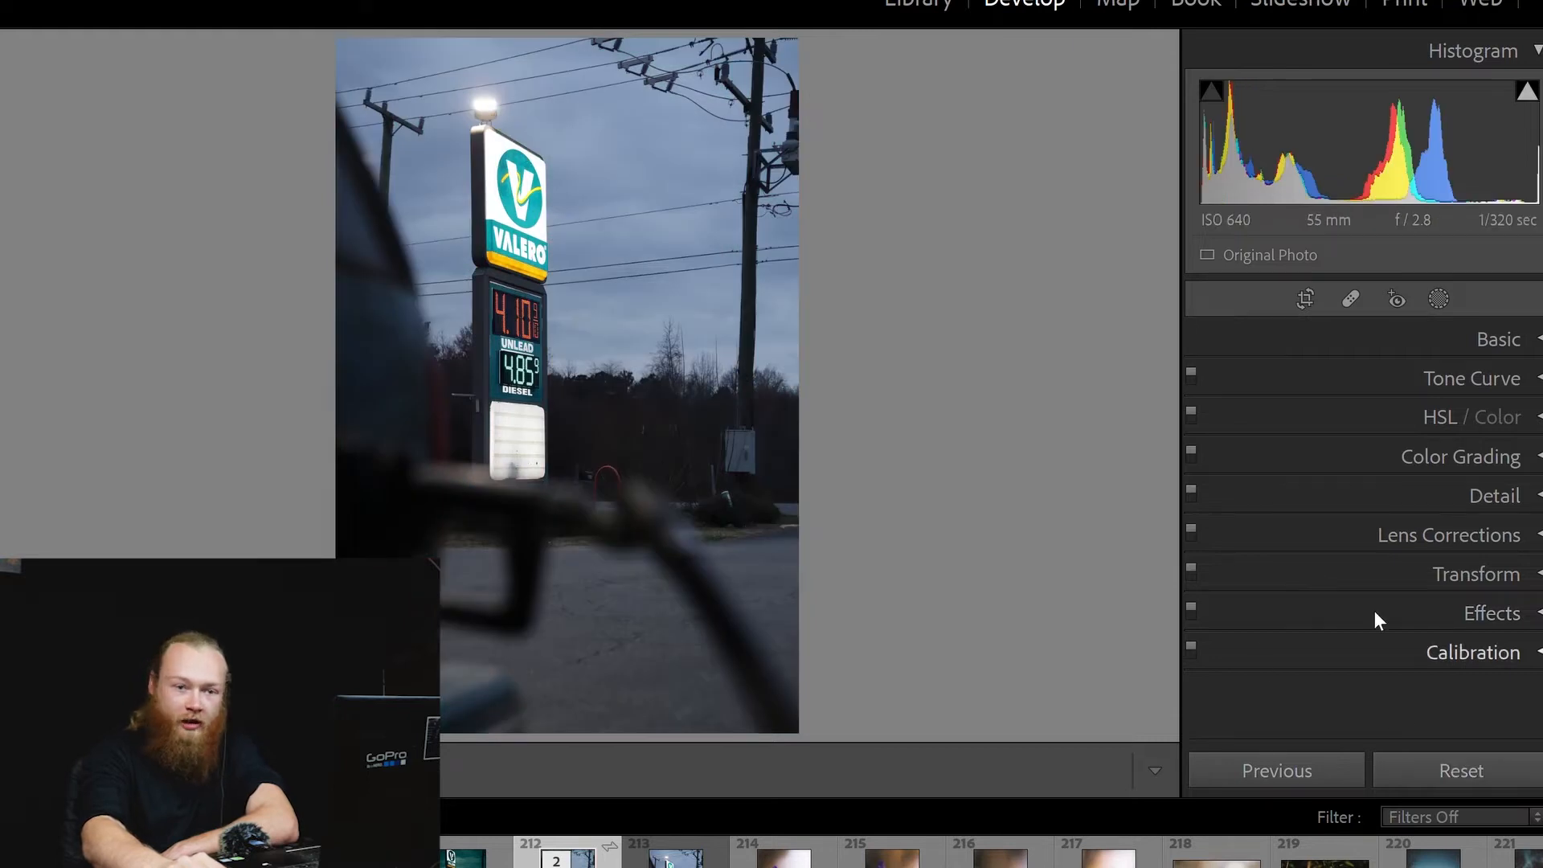
{"action": "left_click", "coordinate": [1382, 652]}
{"action": "scroll", "coordinate": [1411, 495], "scroll_direction": "down", "scroll_amount": 4}
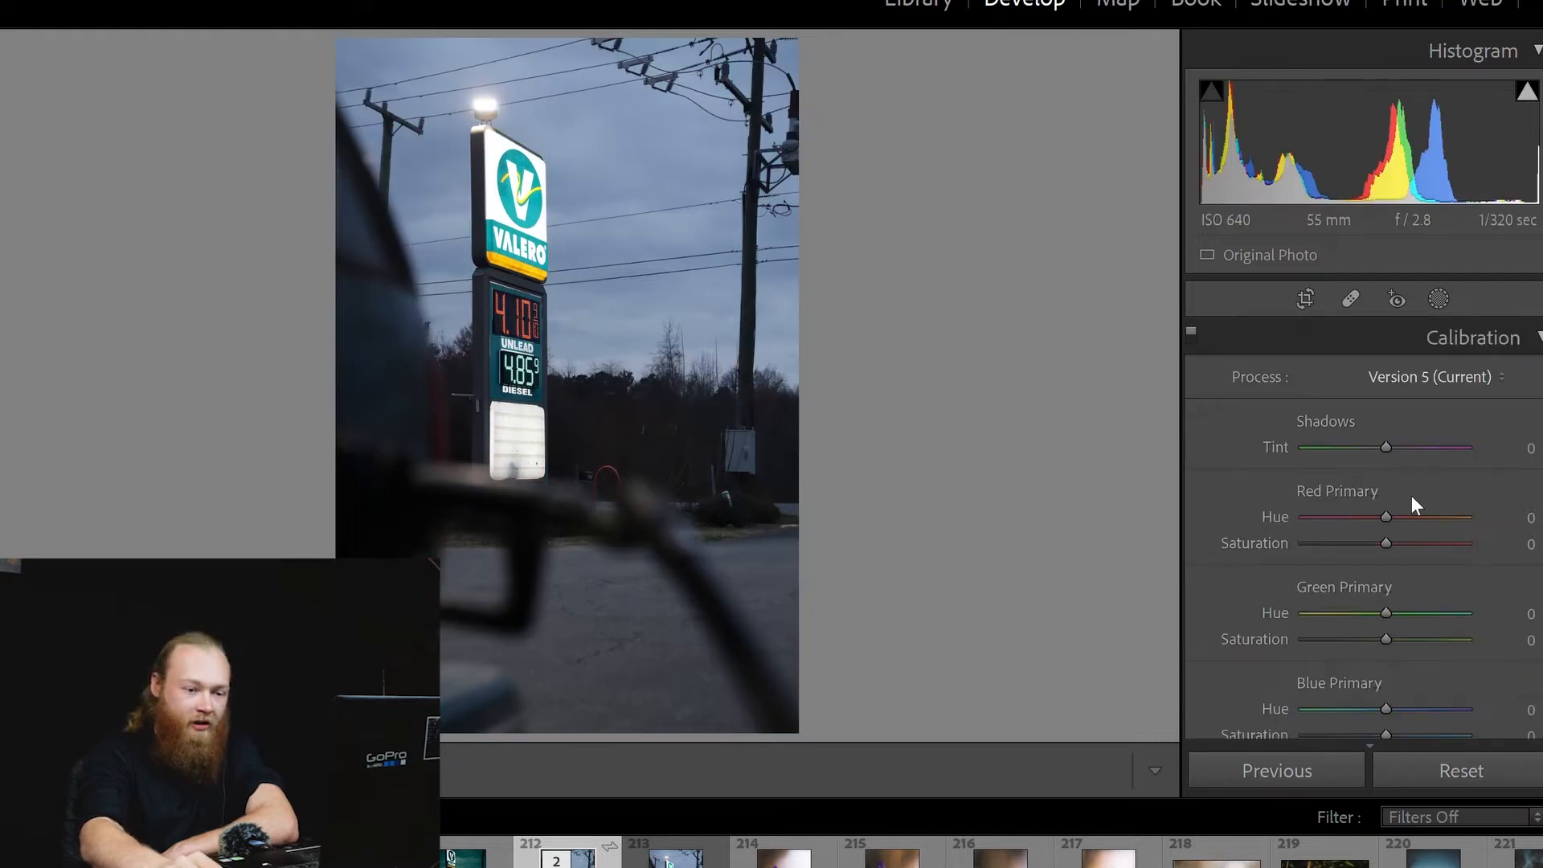
{"action": "left_click_drag", "start_coordinate": [1383, 663], "coordinate": [1353, 661]}
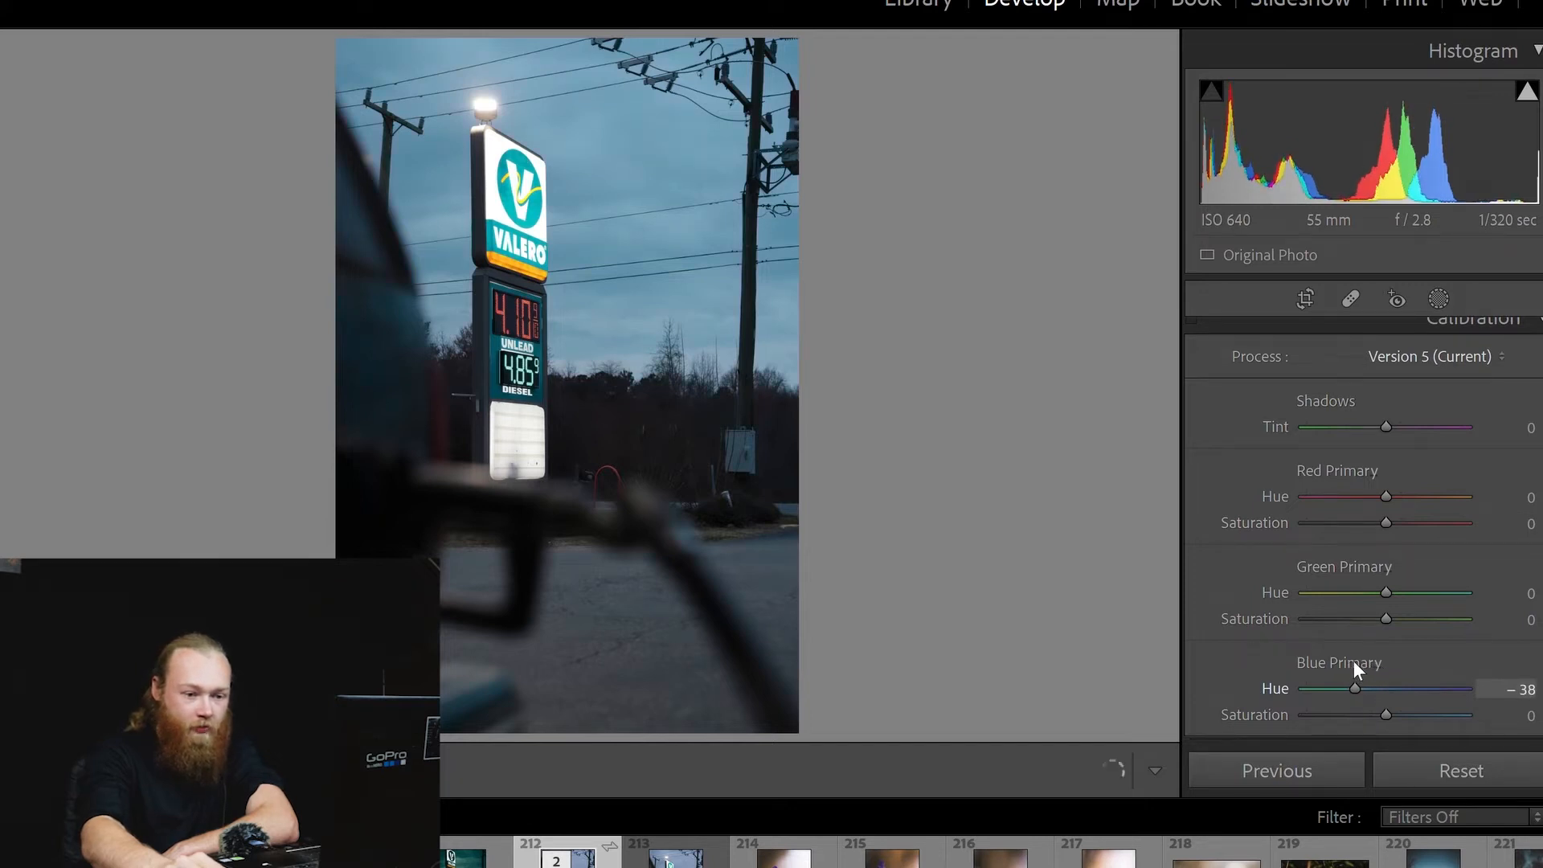
{"action": "left_click_drag", "start_coordinate": [1398, 712], "coordinate": [1368, 686]}
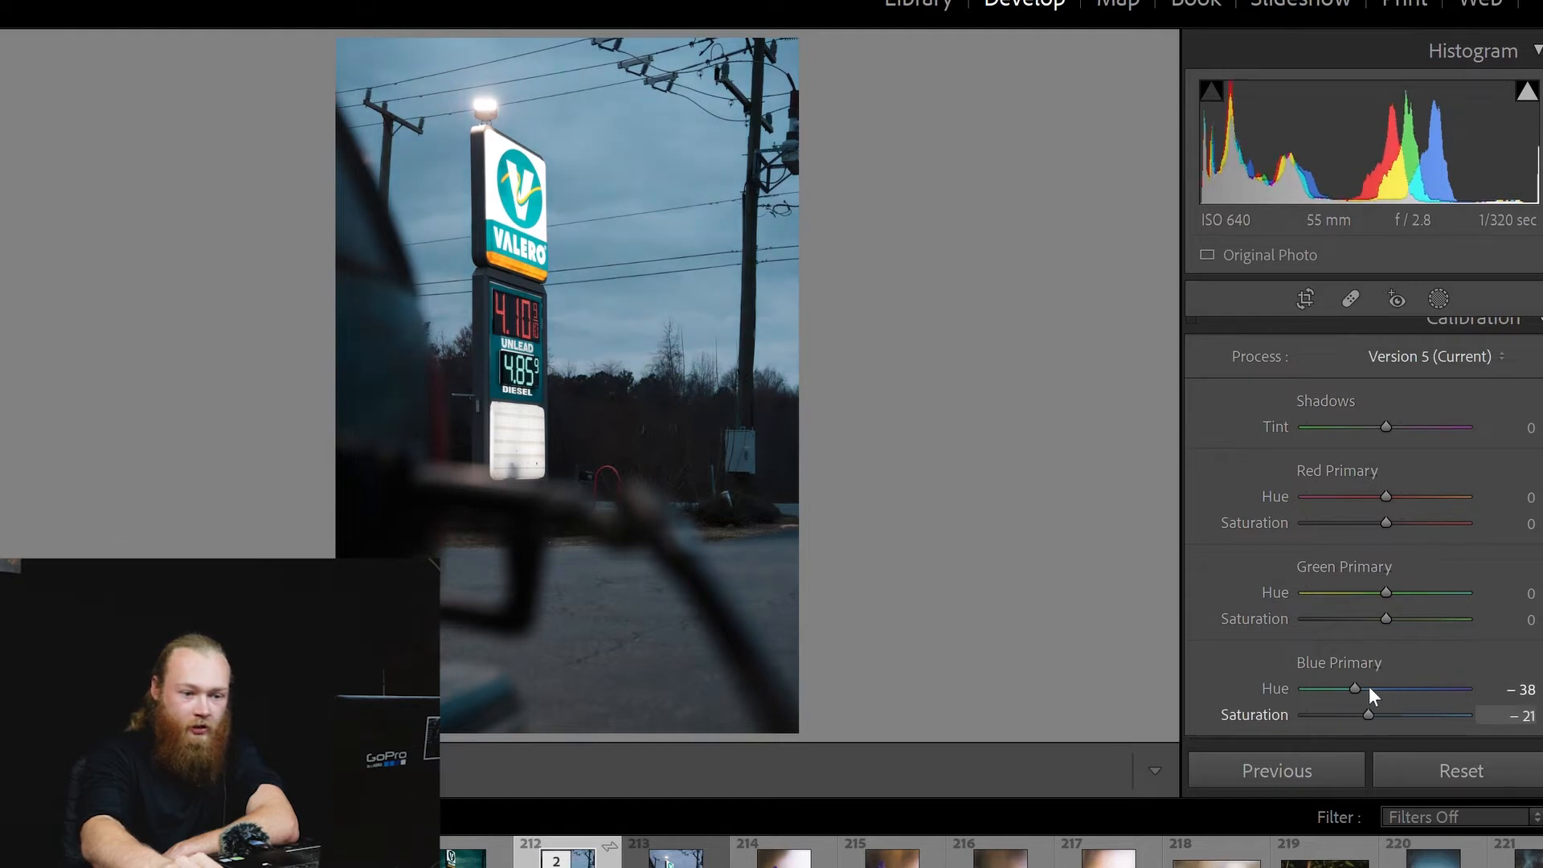
Step: Set the calibration's Green Primary Hue to +47 and Shadows Tint to −8
{"action": "left_click_drag", "start_coordinate": [1382, 579], "coordinate": [1419, 569]}
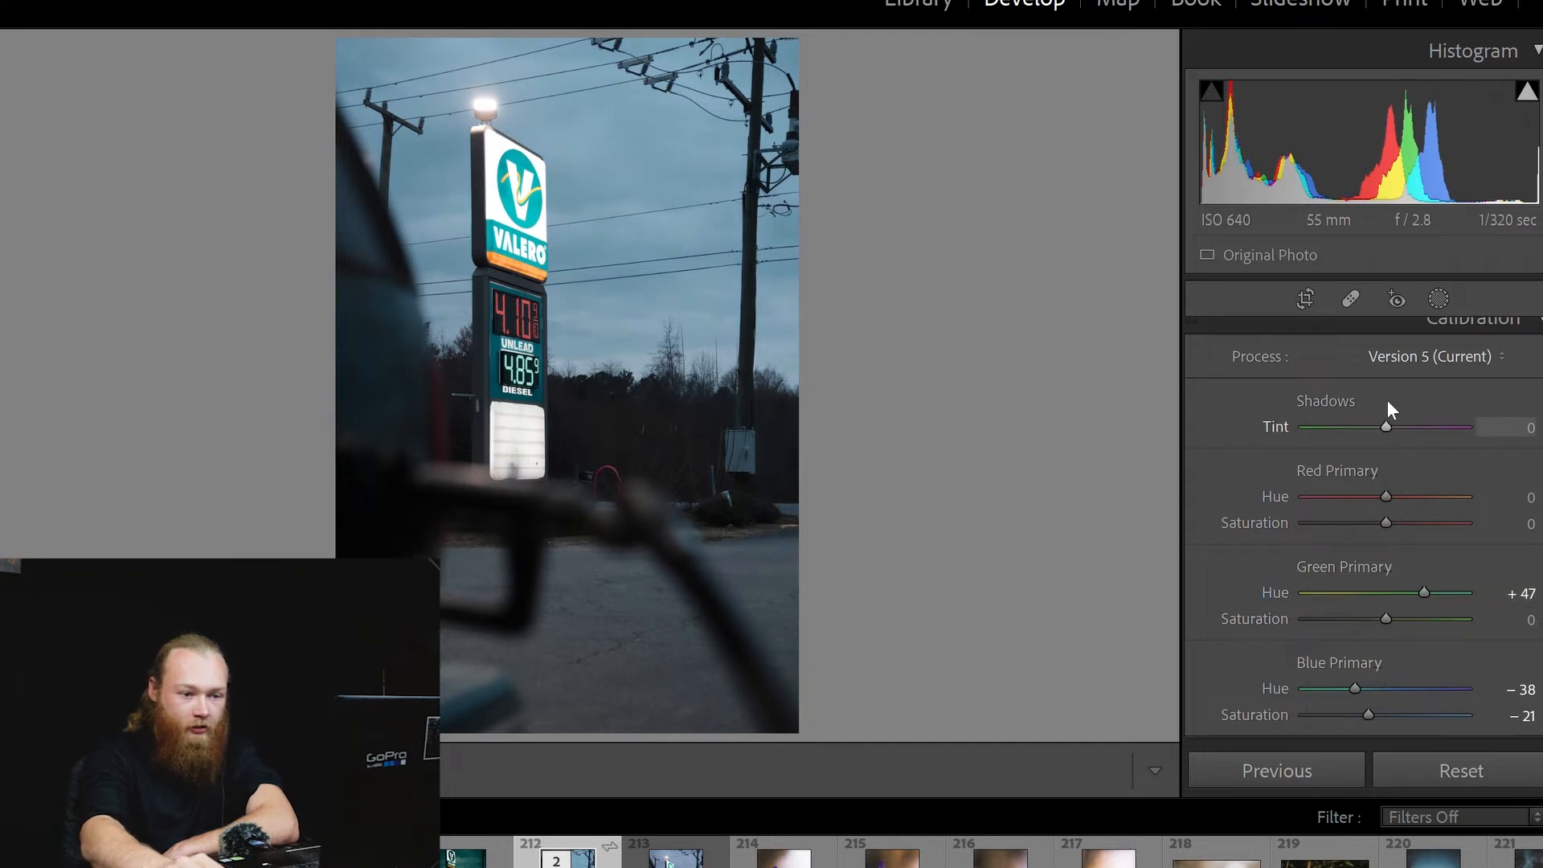
{"action": "left_click_drag", "start_coordinate": [1387, 401], "coordinate": [1380, 402]}
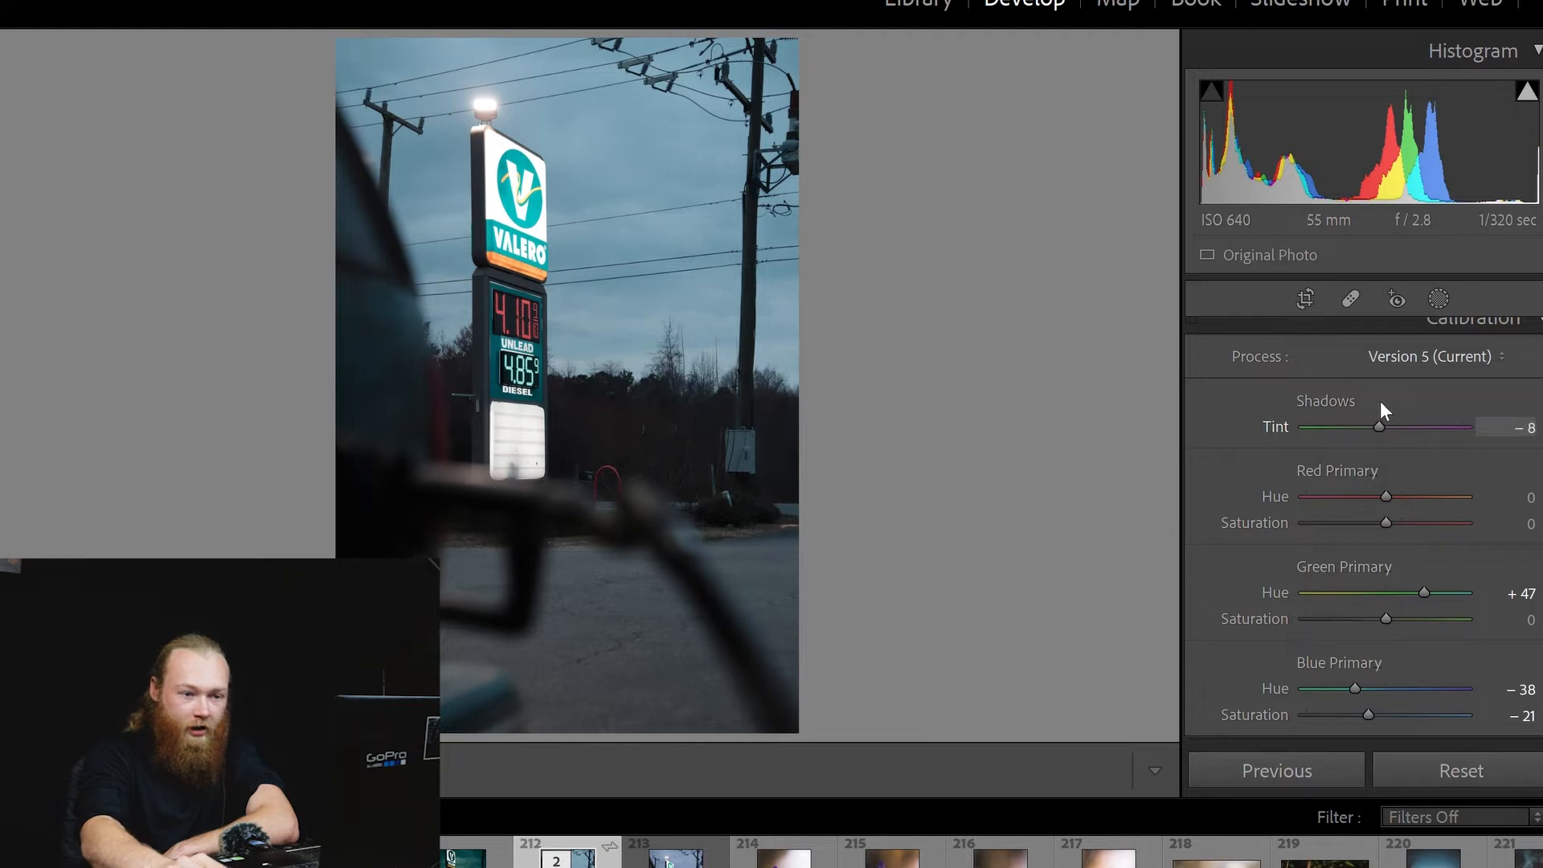
{"action": "left_click", "coordinate": [1416, 307]}
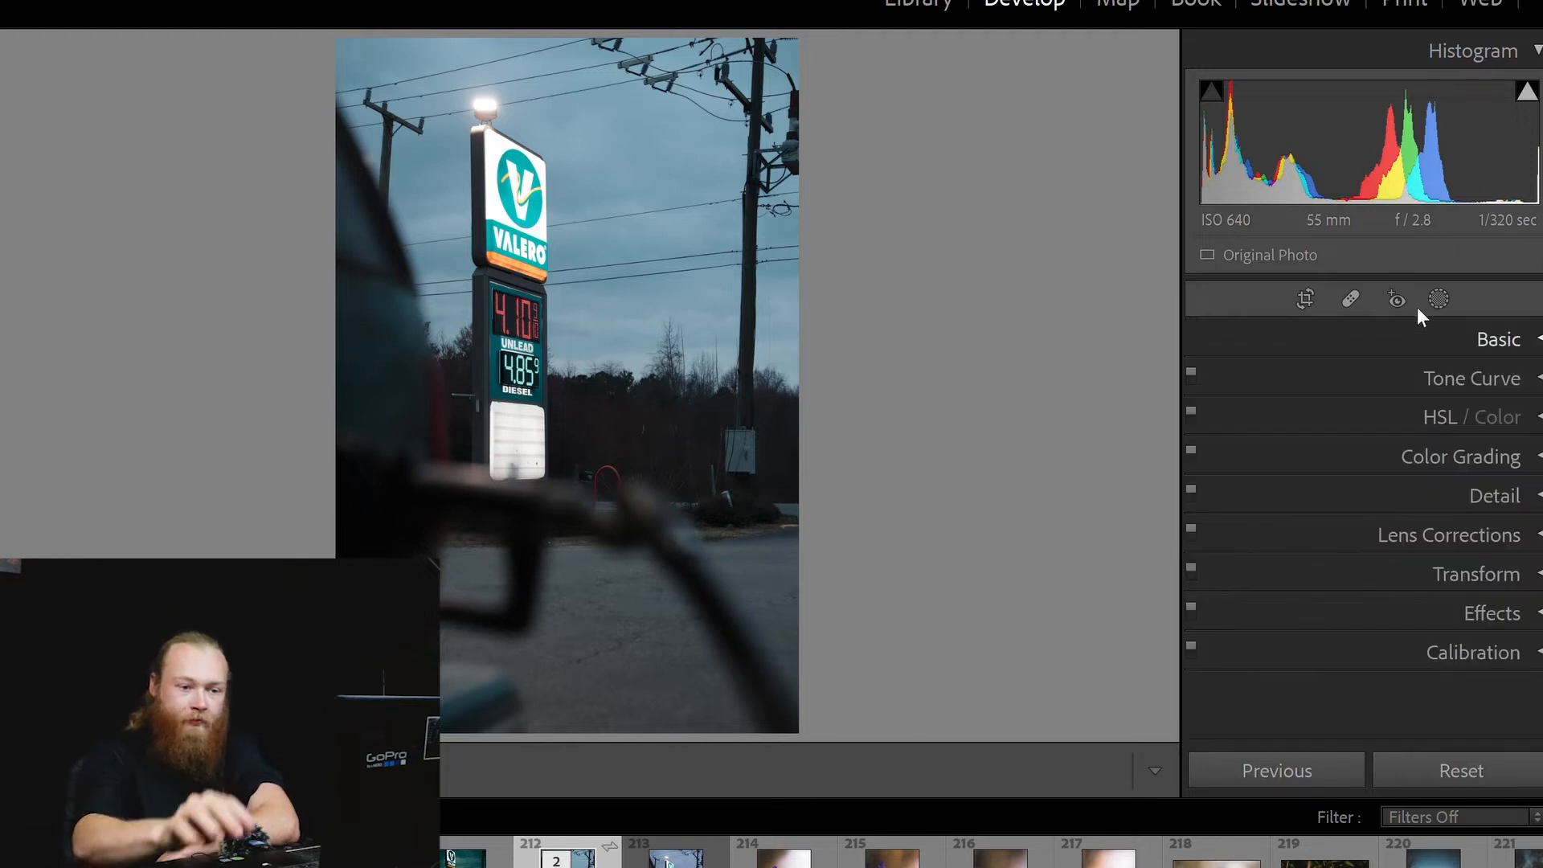
Step: Adjust the basic tone with Contrast at +24, Highlights at −23 and Shadows at +39
{"action": "left_click", "coordinate": [1421, 339]}
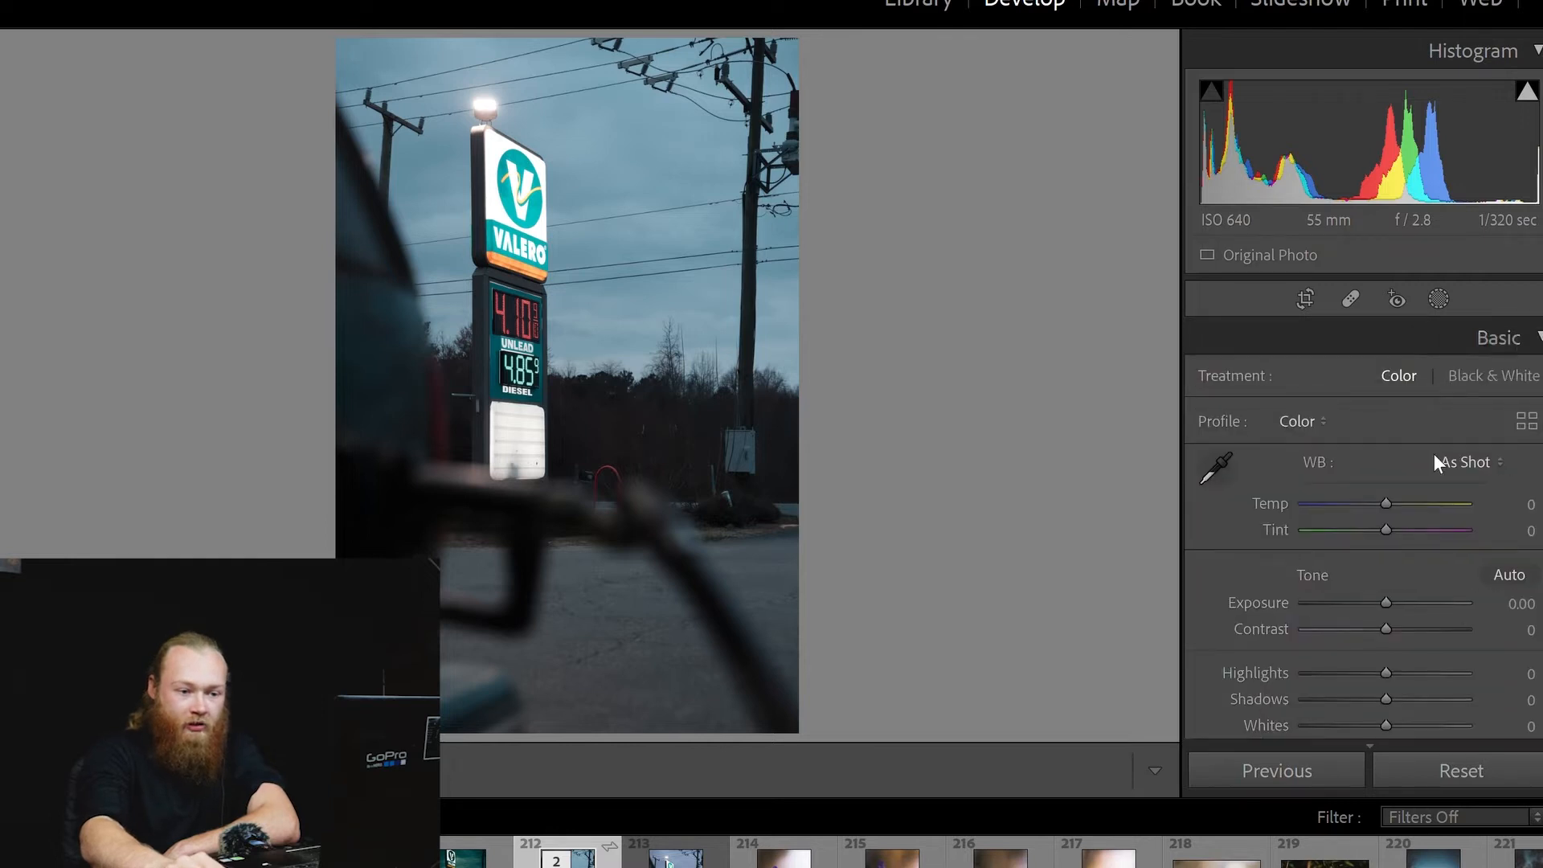
{"action": "left_click_drag", "start_coordinate": [1389, 522], "coordinate": [1408, 521]}
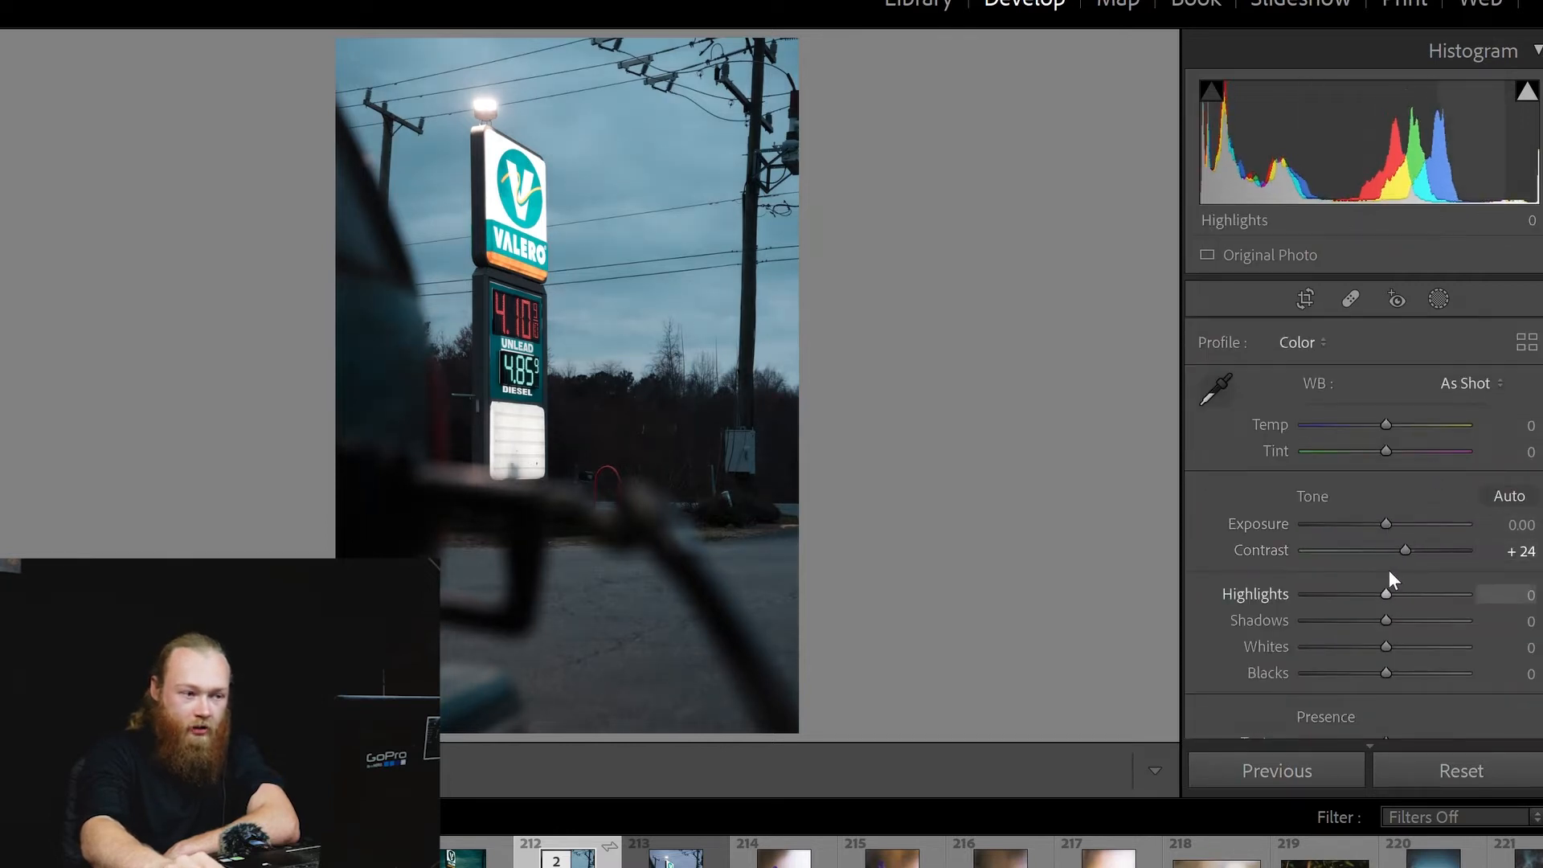
{"action": "left_click_drag", "start_coordinate": [1386, 590], "coordinate": [1361, 575]}
{"action": "scroll", "coordinate": [1370, 576], "scroll_direction": "up", "scroll_amount": 2}
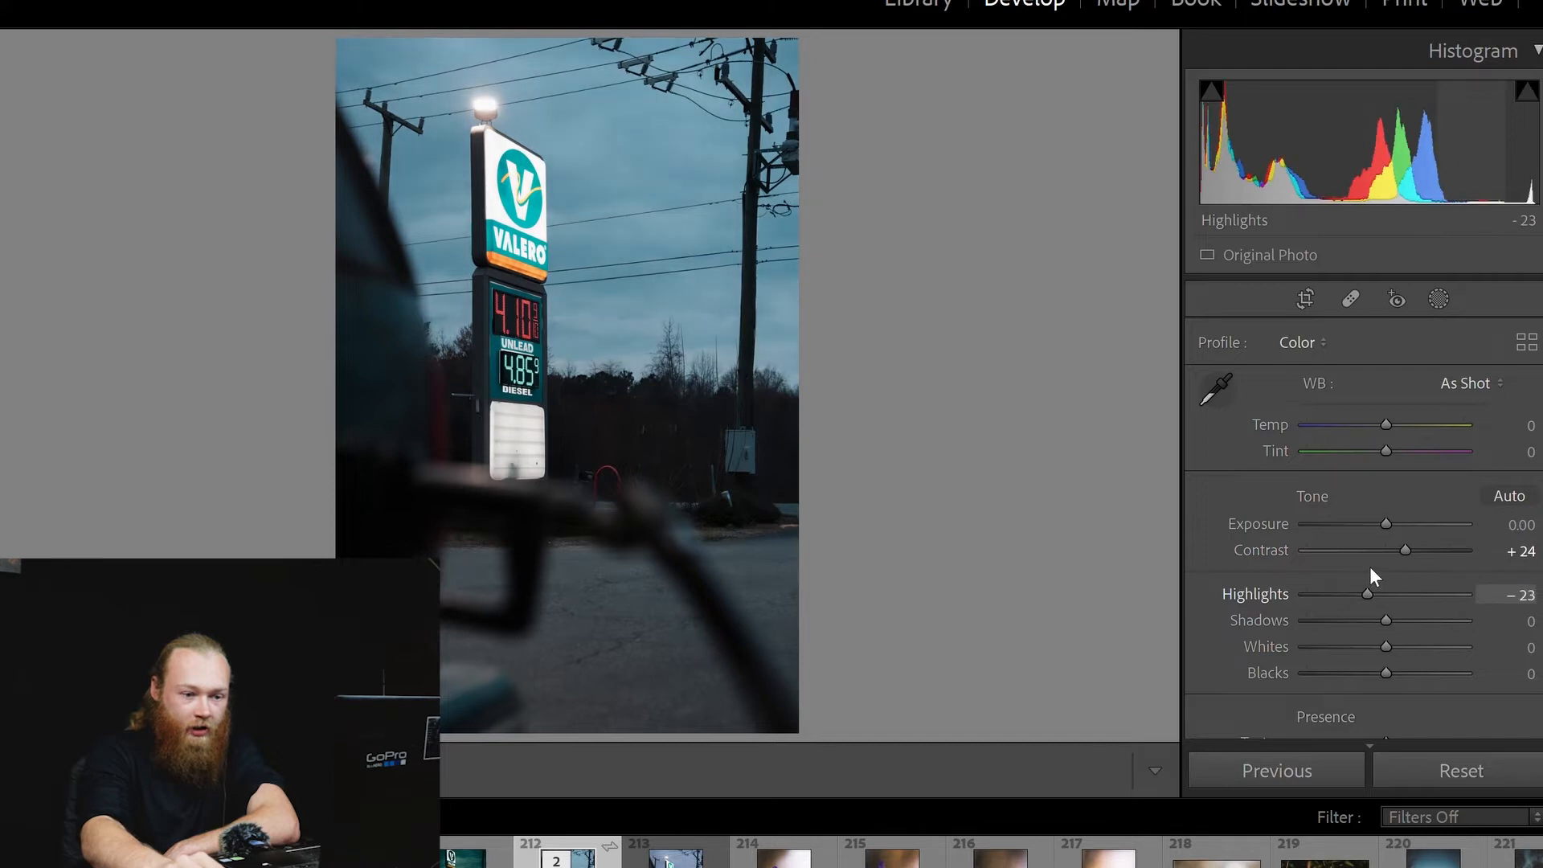
{"action": "mouse_move", "coordinate": [1384, 593]}
{"action": "left_mouse_down"}
{"action": "mouse_move", "coordinate": [1425, 596]}
{"action": "mouse_move", "coordinate": [1413, 601]}
{"action": "left_mouse_up"}
Step: Refine the basic tone by setting Whites to +45, Highlights to −50 and Blacks to −25
{"action": "scroll", "coordinate": [1398, 619], "scroll_direction": "up", "scroll_amount": 6}
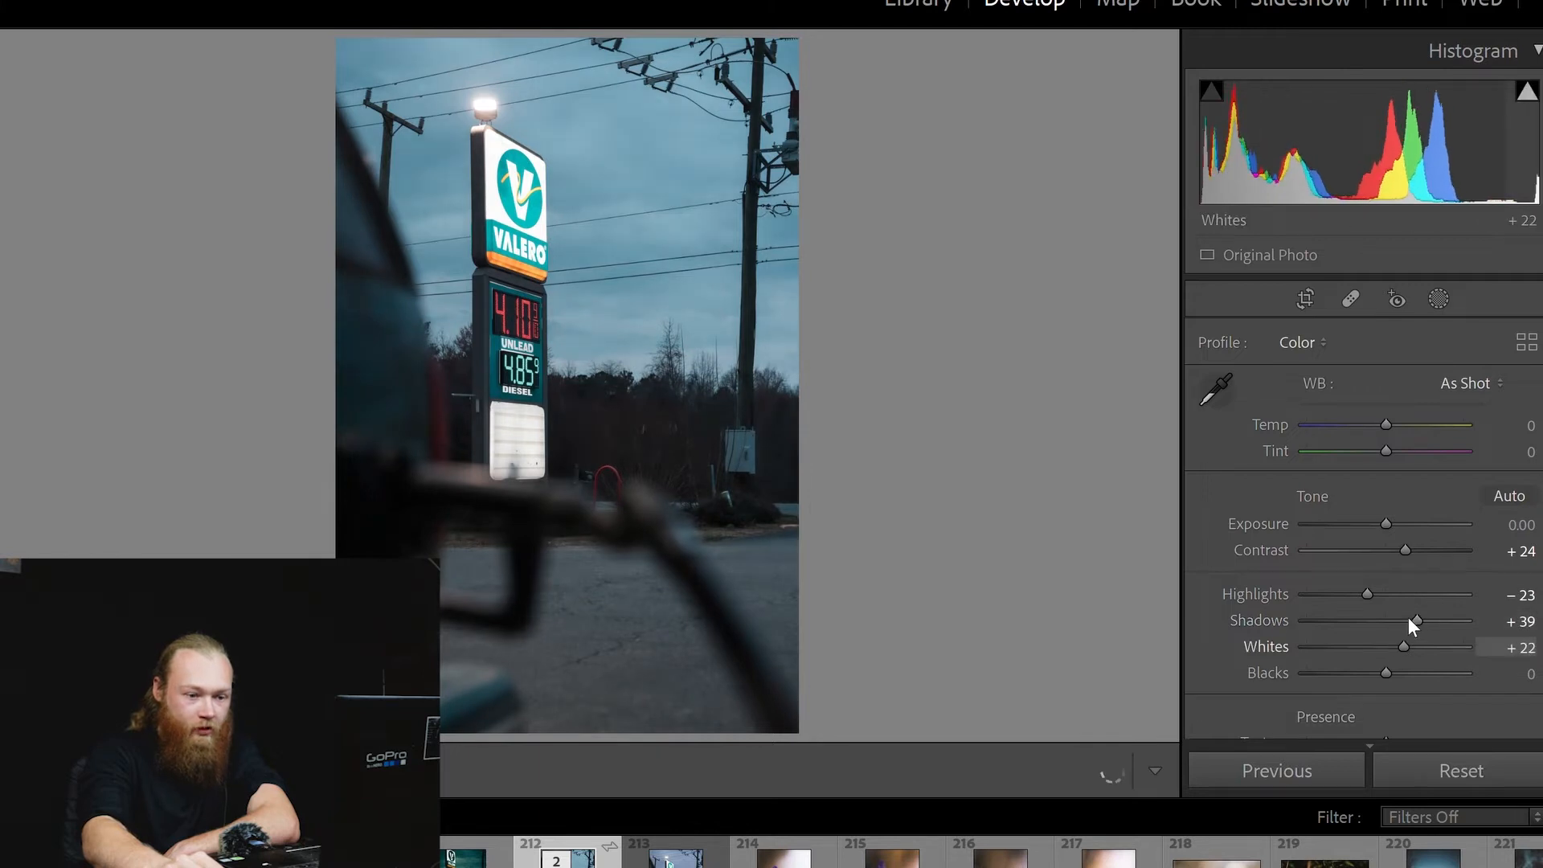
{"action": "left_click_drag", "start_coordinate": [1408, 617], "coordinate": [1426, 615]}
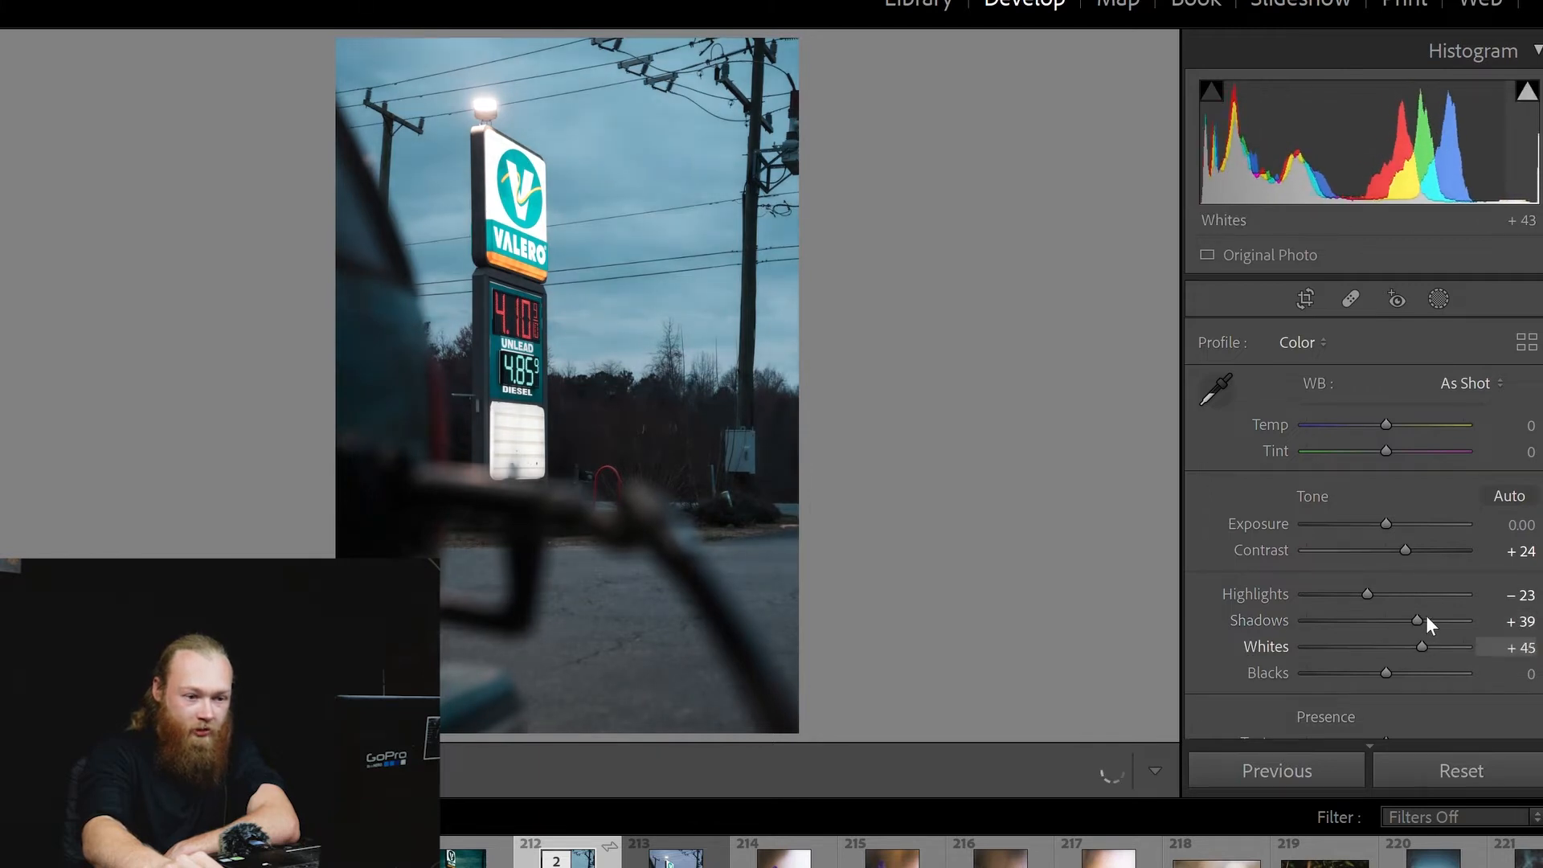
{"action": "left_click_drag", "start_coordinate": [1364, 561], "coordinate": [1343, 567]}
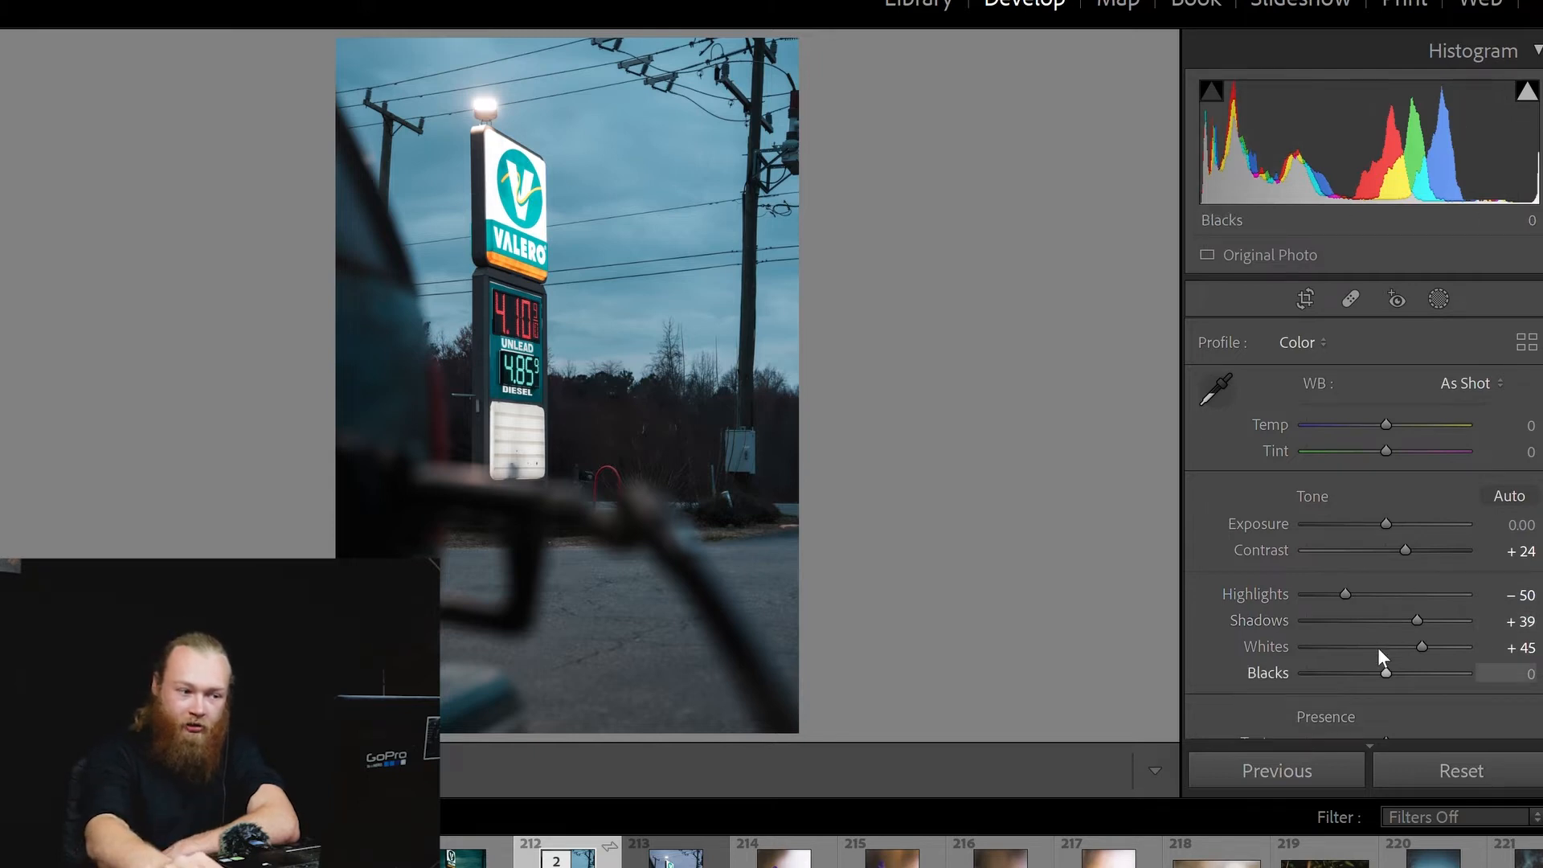
{"action": "left_click_drag", "start_coordinate": [1378, 647], "coordinate": [1358, 639]}
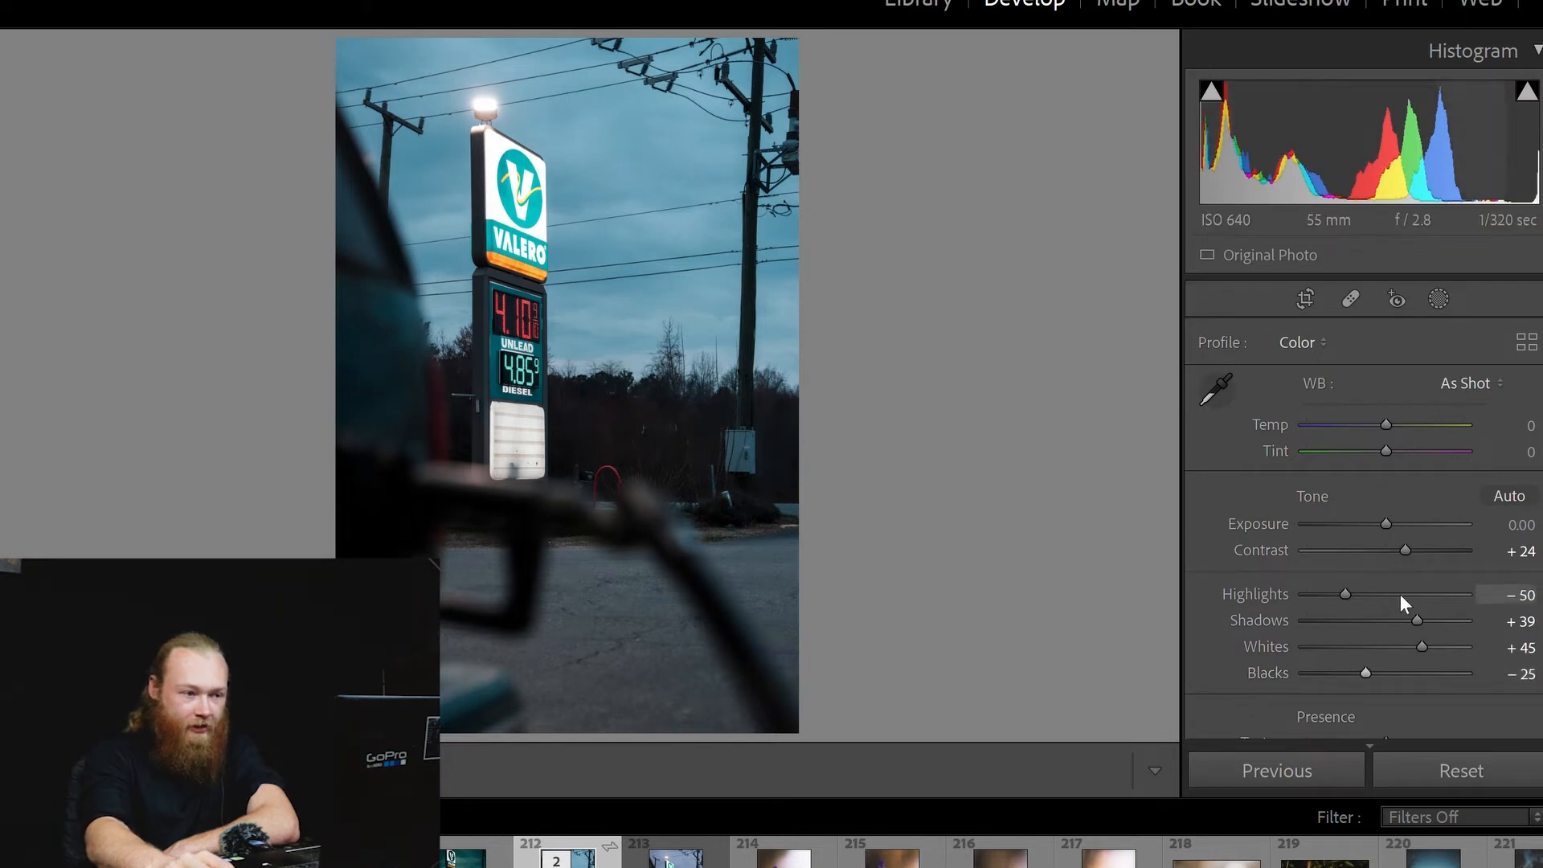
Step: Set Clarity to −20 and inspect the softened glow on the Valero sign up close
{"action": "scroll", "coordinate": [1400, 597], "scroll_direction": "down", "scroll_amount": 2}
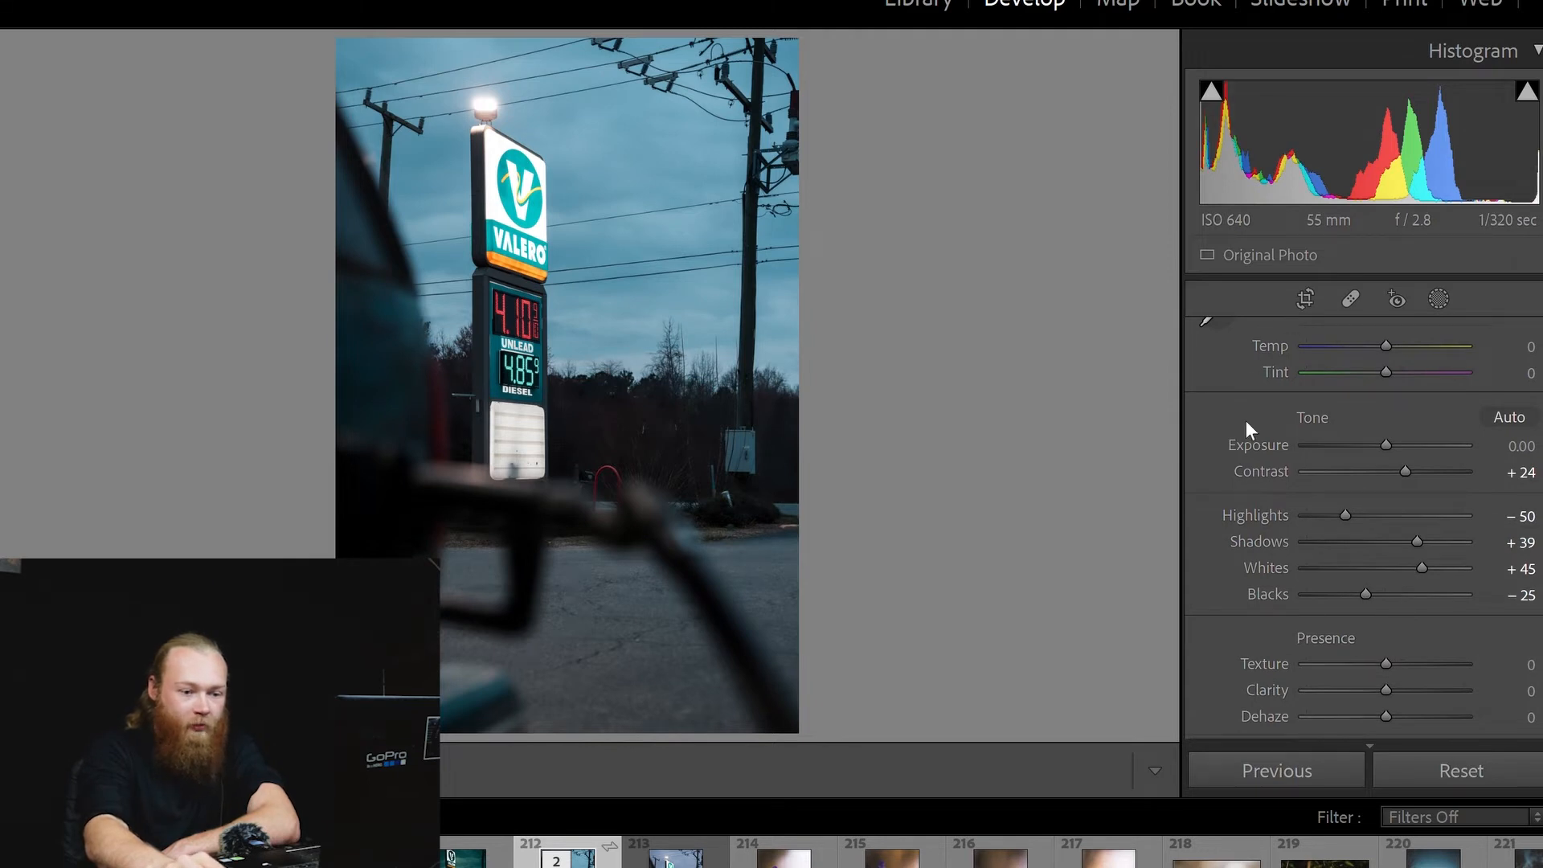
{"action": "left_click_drag", "start_coordinate": [1386, 664], "coordinate": [1369, 668]}
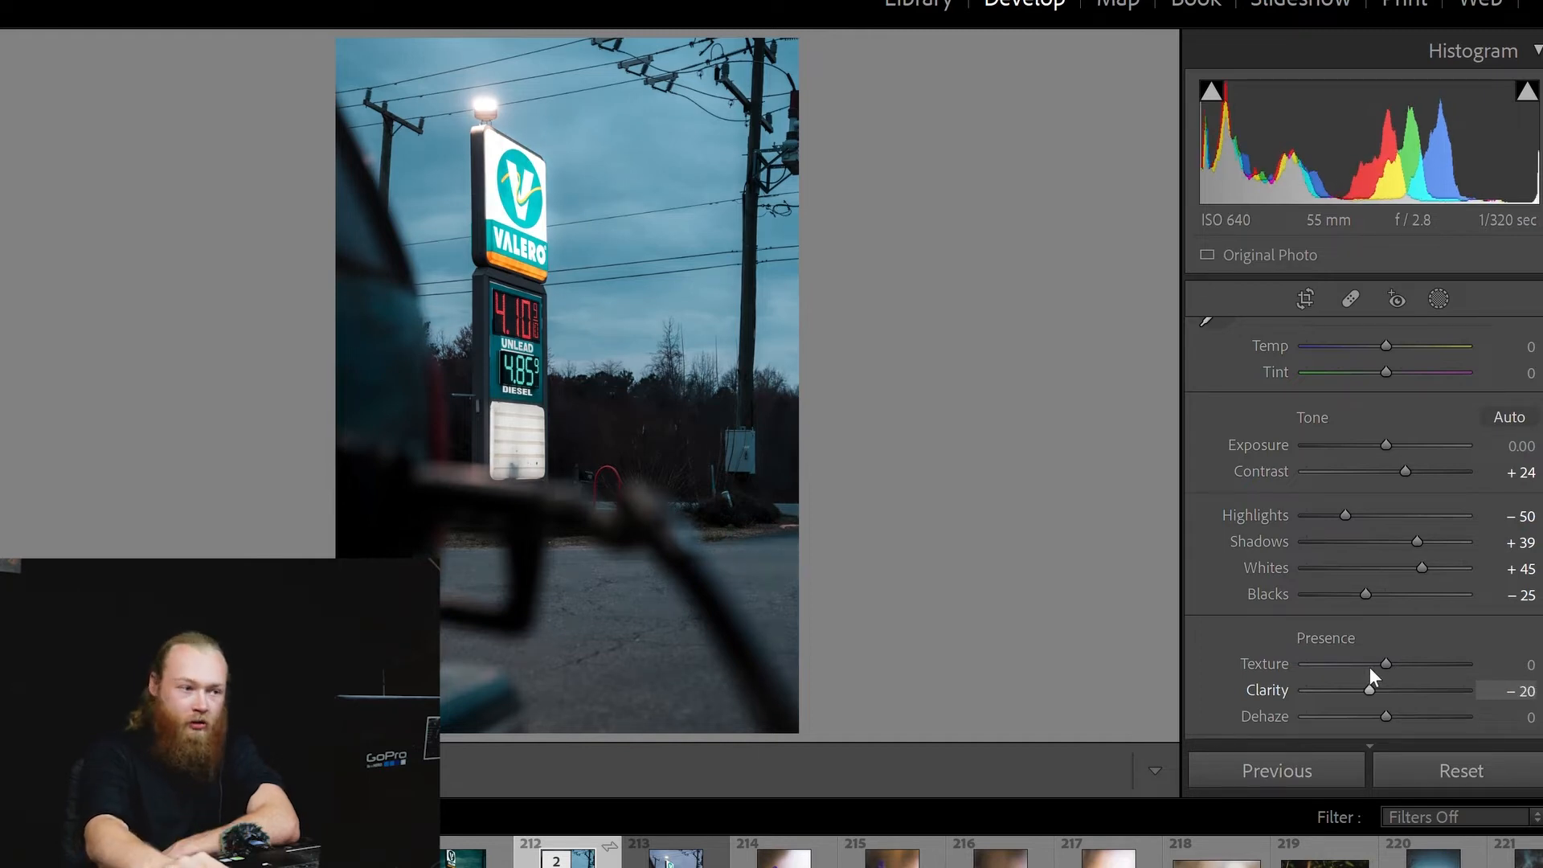
{"action": "left_click", "coordinate": [524, 145]}
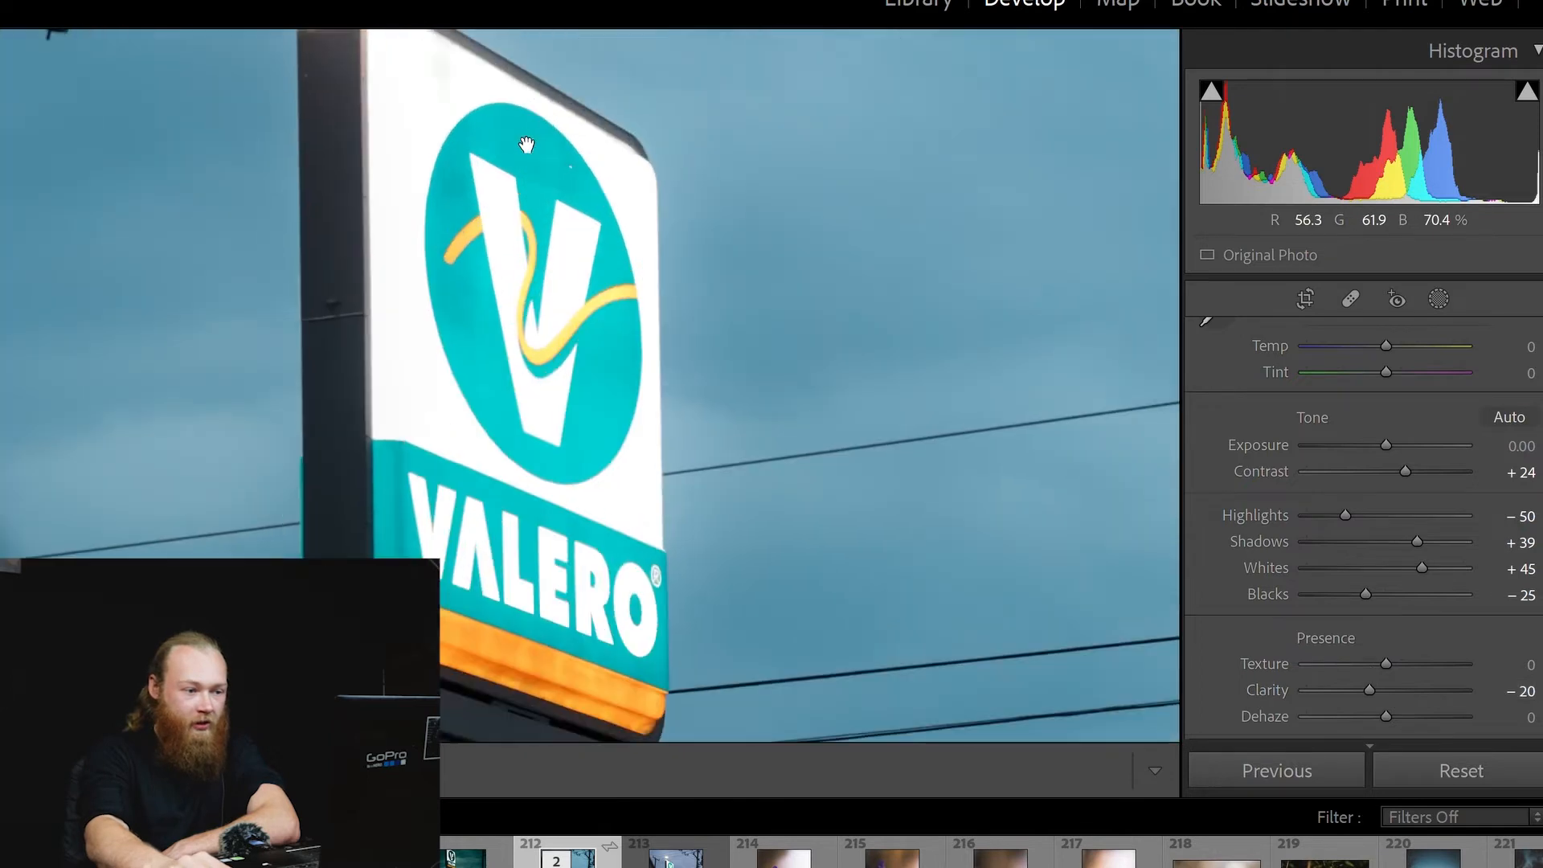
{"action": "left_click_drag", "start_coordinate": [512, 172], "coordinate": [514, 399]}
{"action": "left_click", "coordinate": [692, 401]}
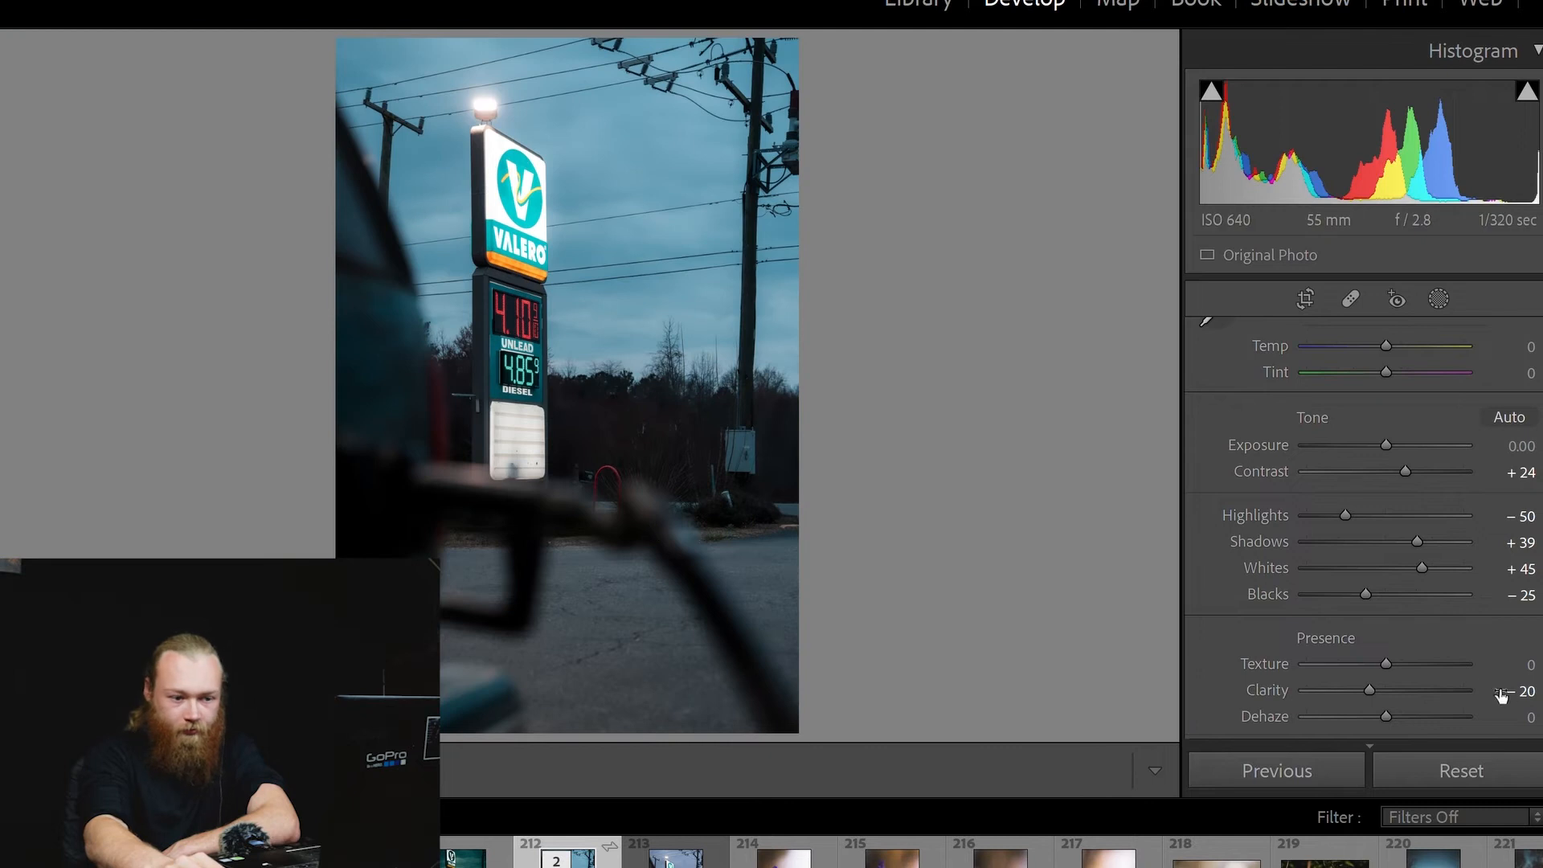
Step: Reduce Vibrance to −21 to finish the basic adjustments
{"action": "scroll", "coordinate": [1391, 667], "scroll_direction": "down", "scroll_amount": 2}
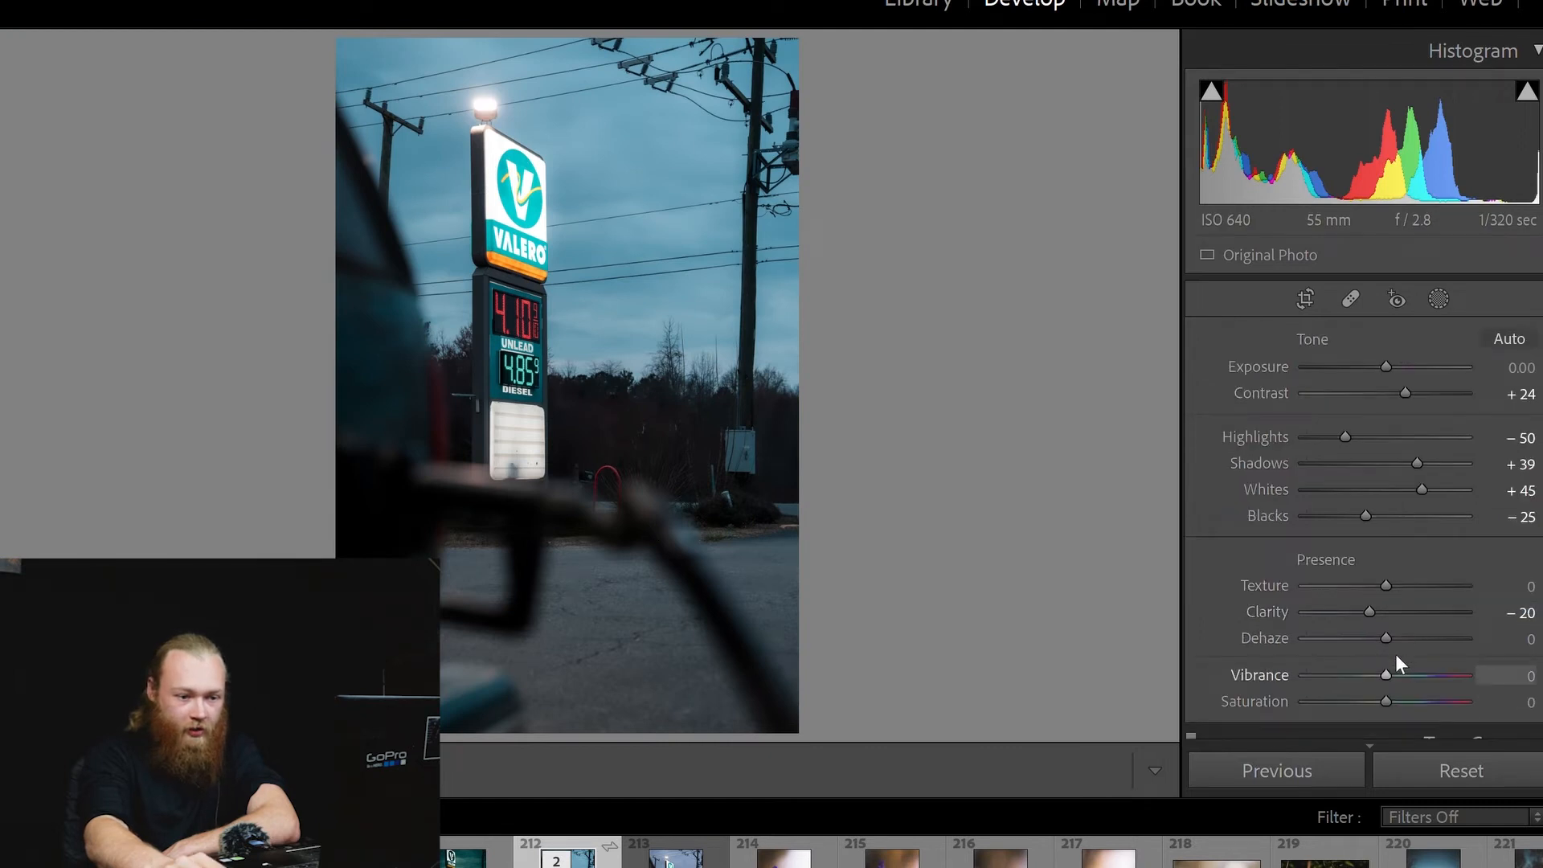
{"action": "left_click", "coordinate": [1367, 648]}
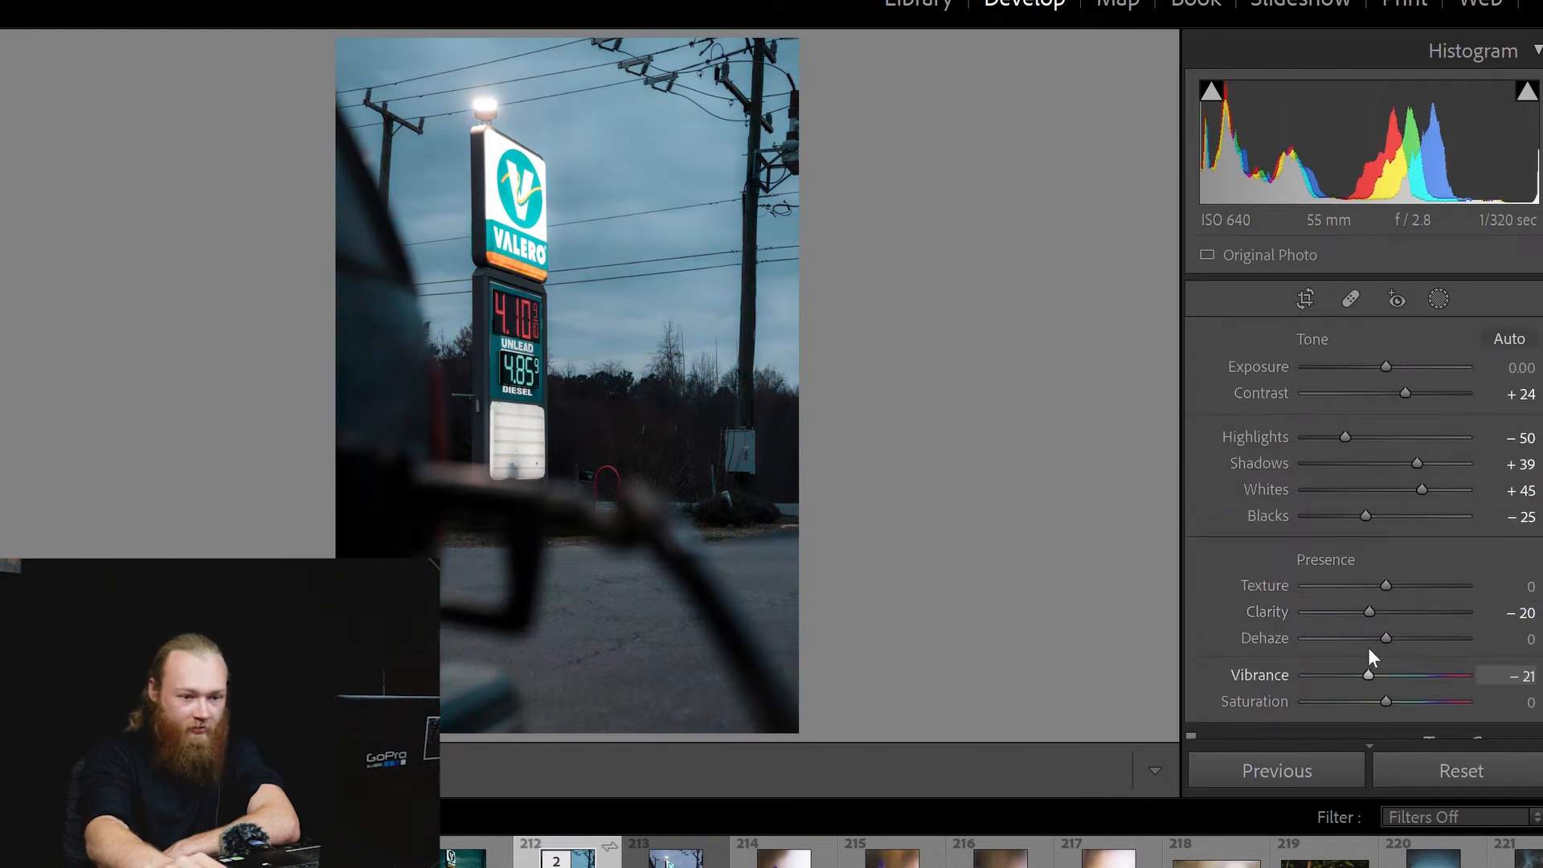
{"action": "scroll", "coordinate": [1439, 482], "scroll_direction": "up", "scroll_amount": 6}
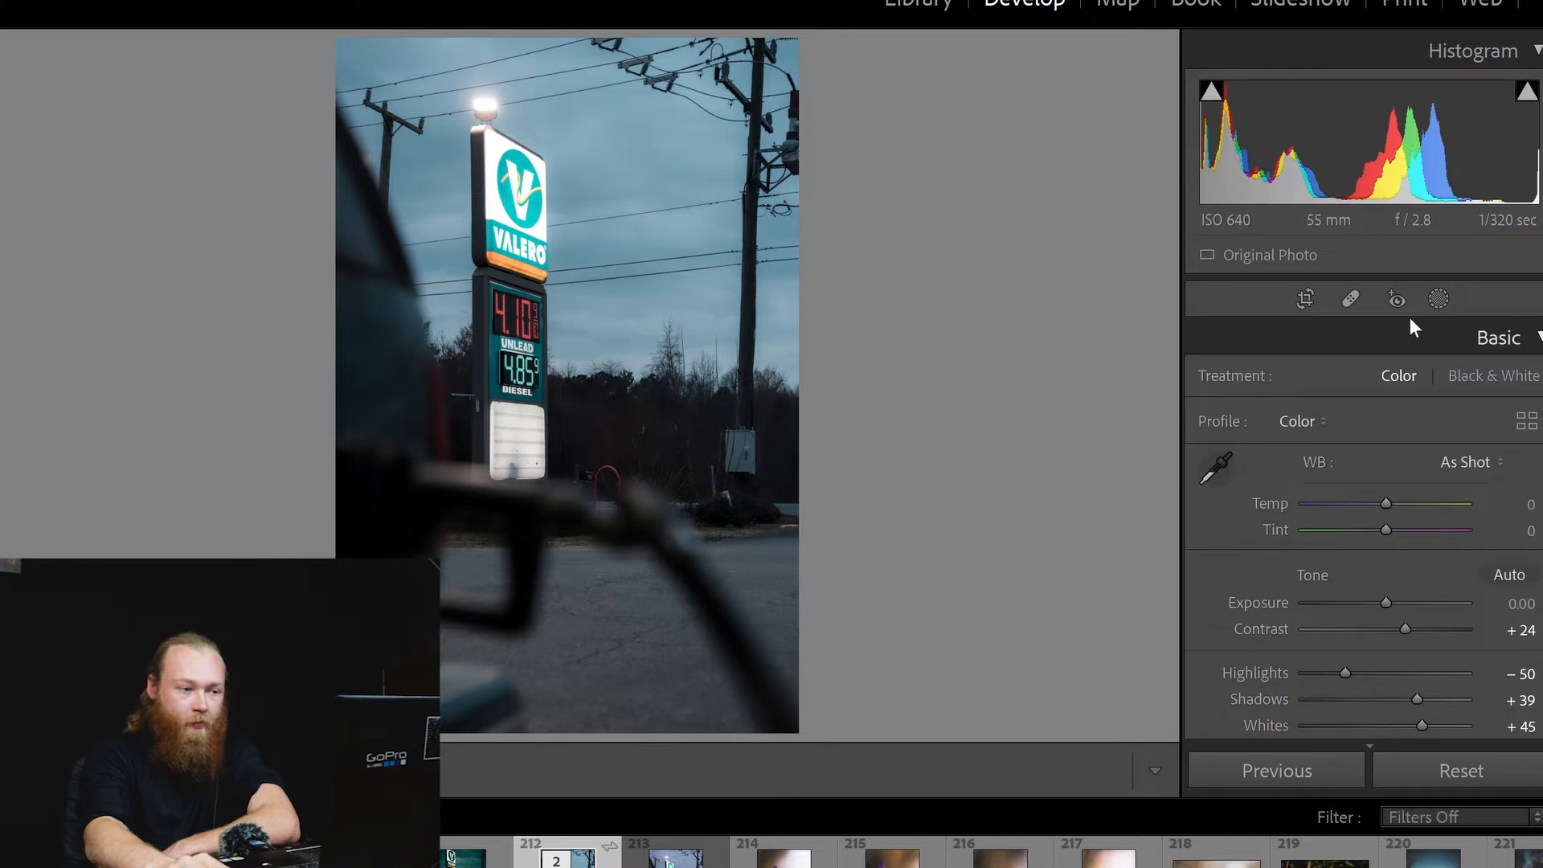
{"action": "left_click", "coordinate": [1387, 324]}
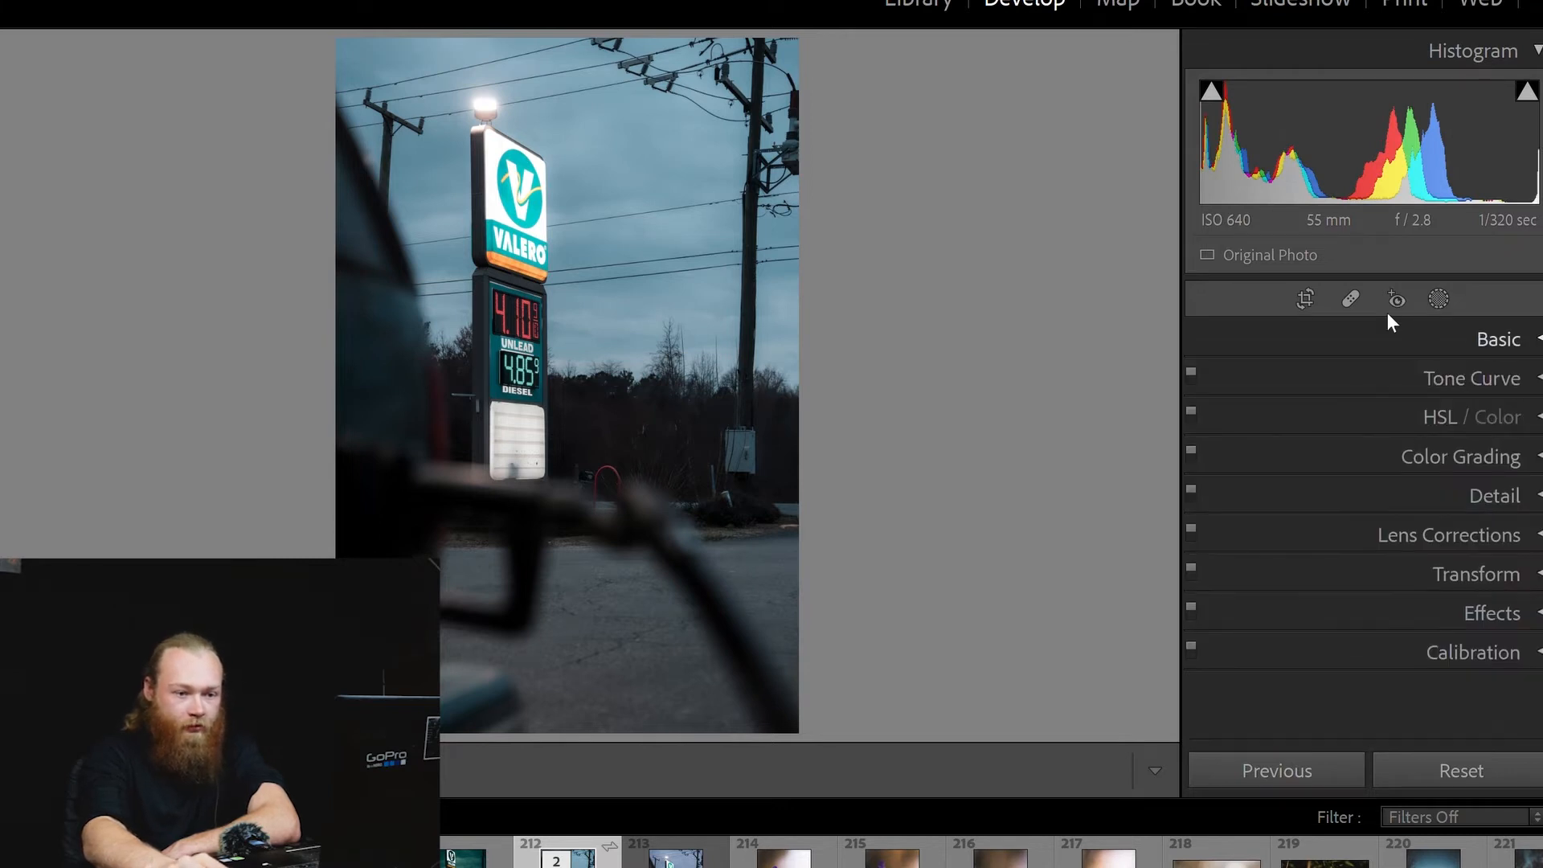
Step: Apply the Medium Contrast preset to the main tone curve
{"action": "left_click", "coordinate": [1388, 363]}
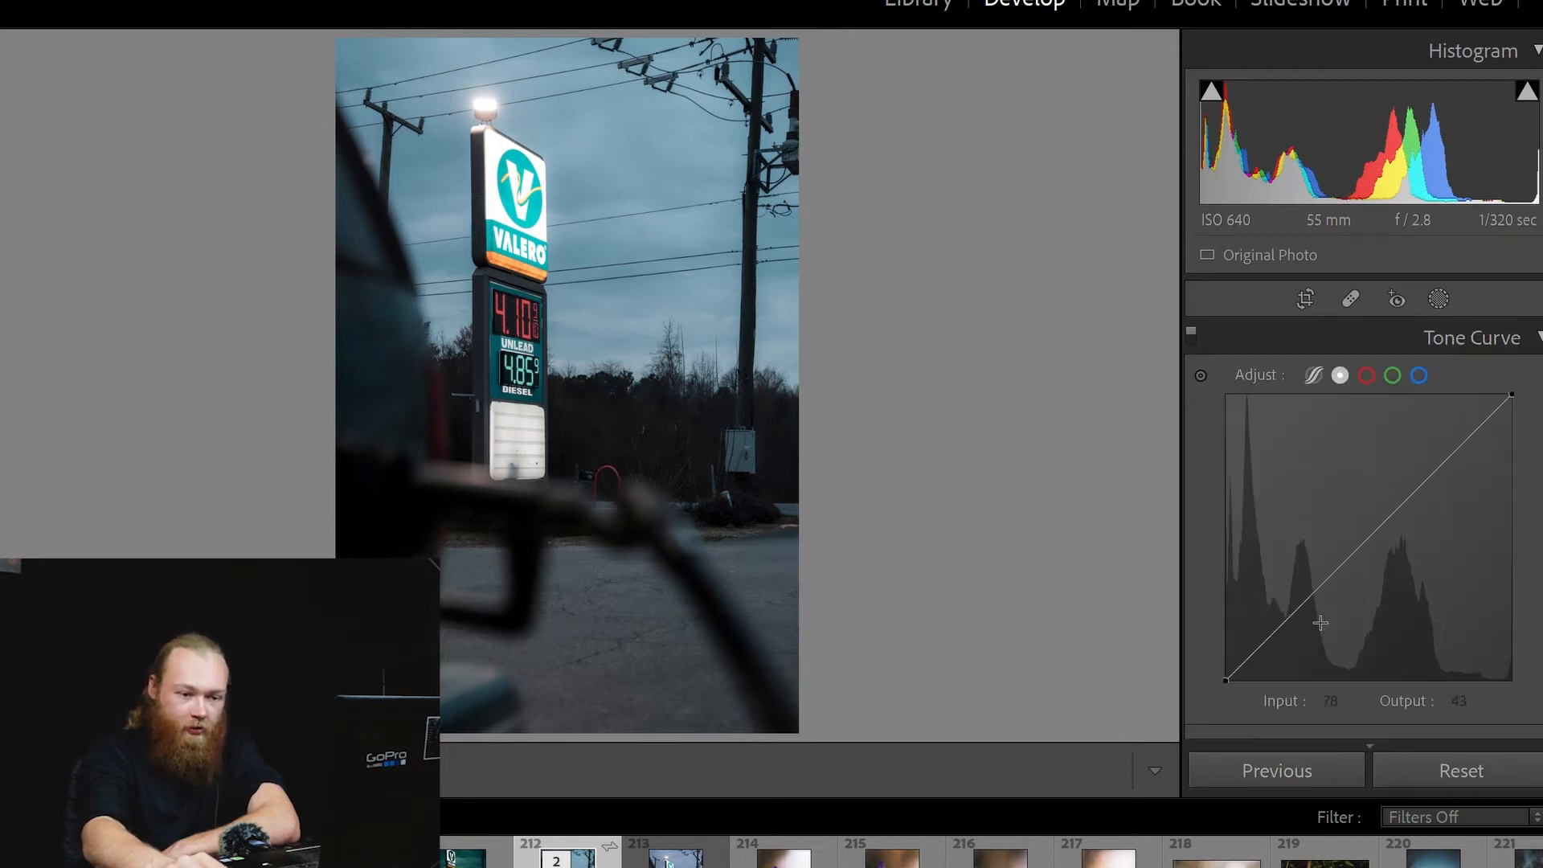
{"action": "left_click", "coordinate": [1357, 685]}
{"action": "left_click", "coordinate": [1366, 703]}
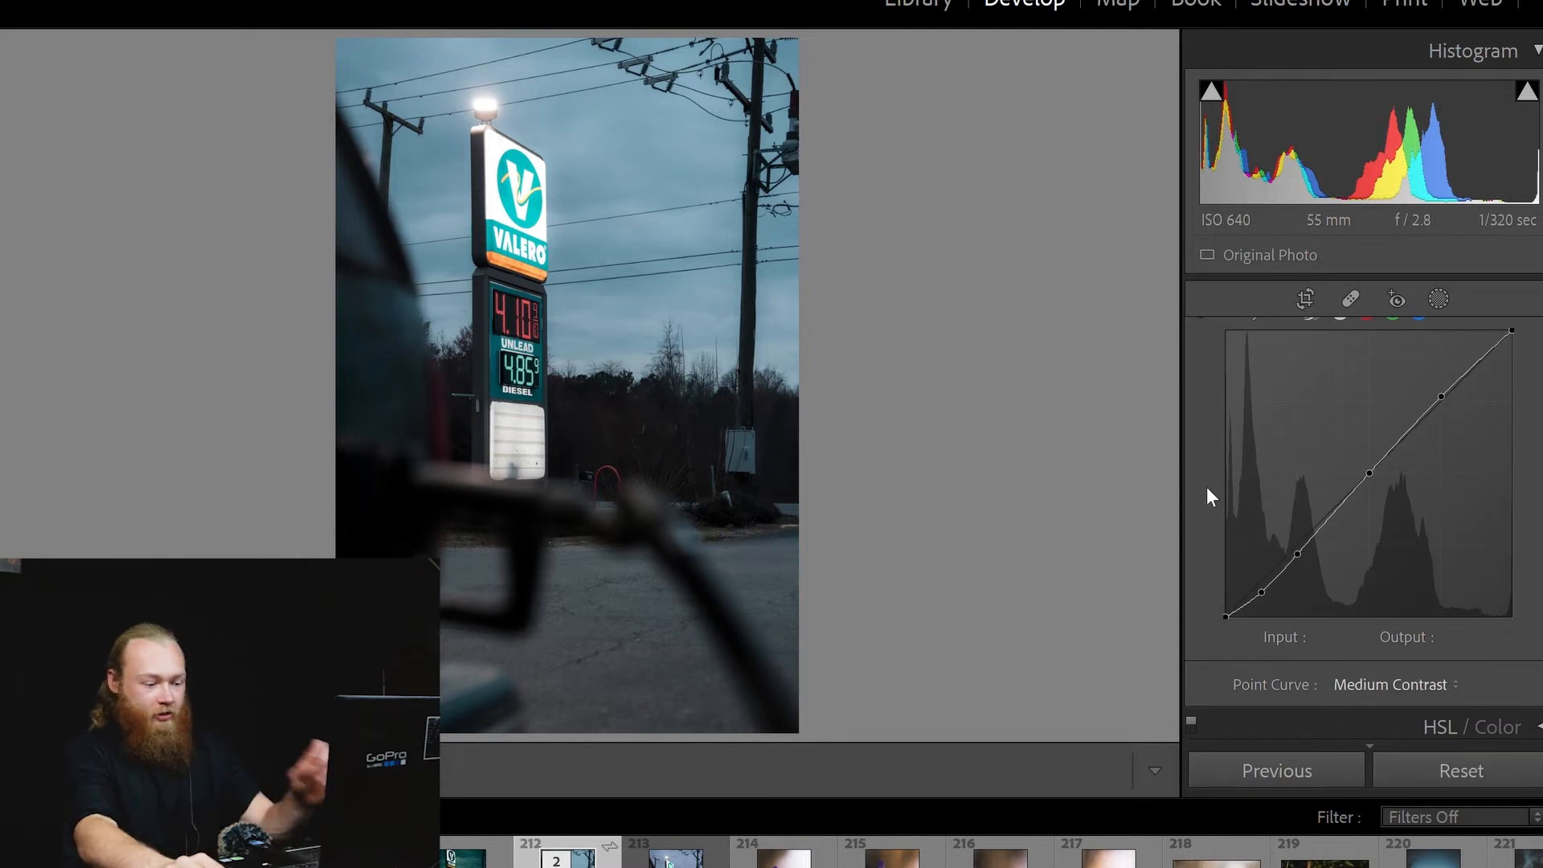
Step: Reshape the main curve by removing its deepest-shadow point, lifting the black end to 0/15, and moving the quarter-tone points to 64/54 and 189/199
{"action": "double_click", "coordinate": [1263, 576]}
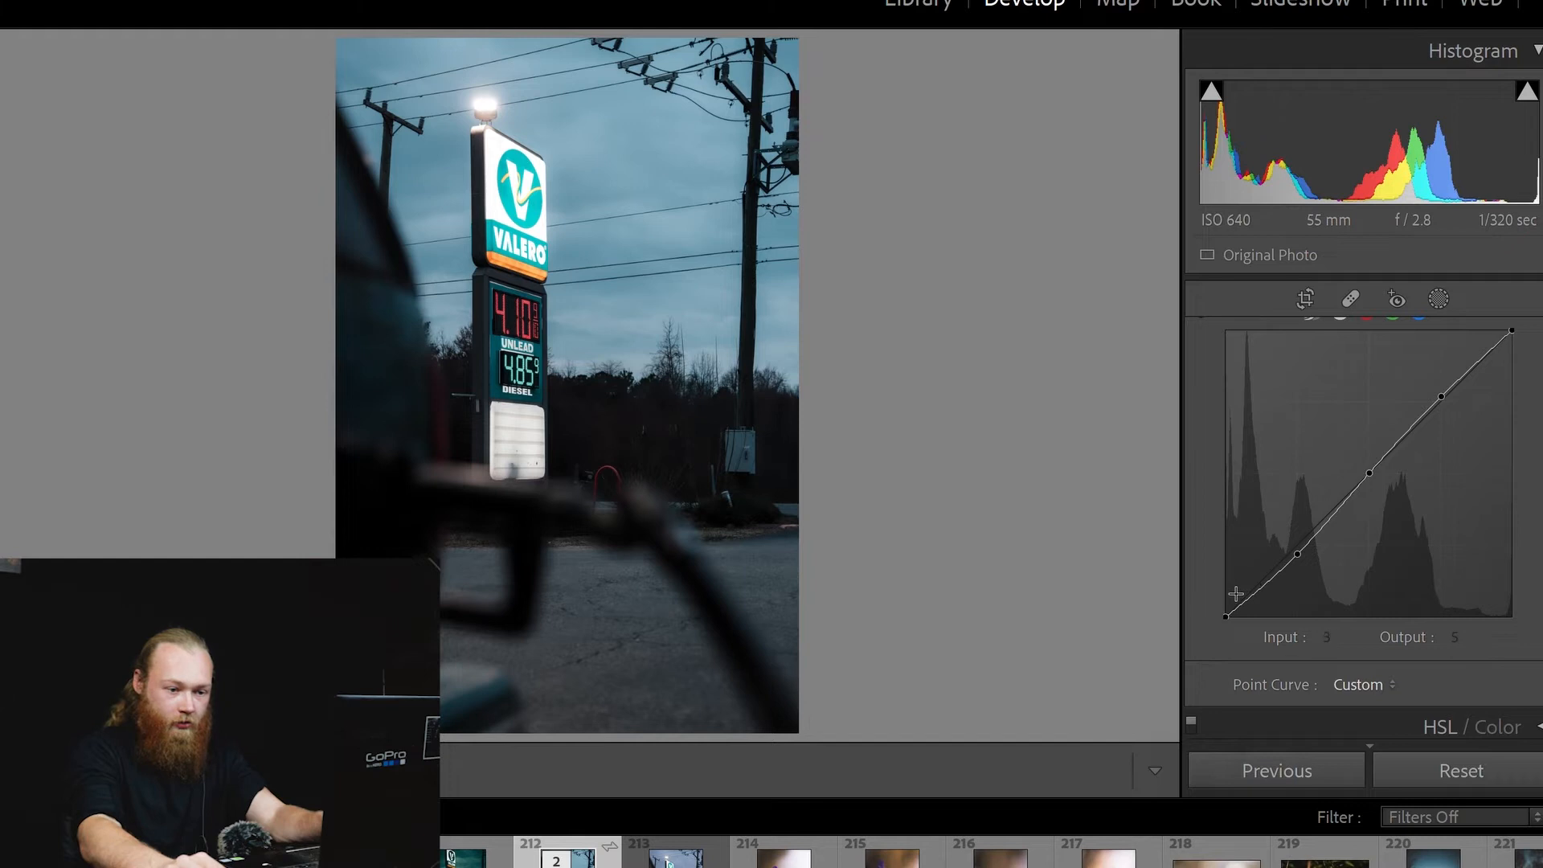
{"action": "left_click_drag", "start_coordinate": [1229, 604], "coordinate": [1212, 551]}
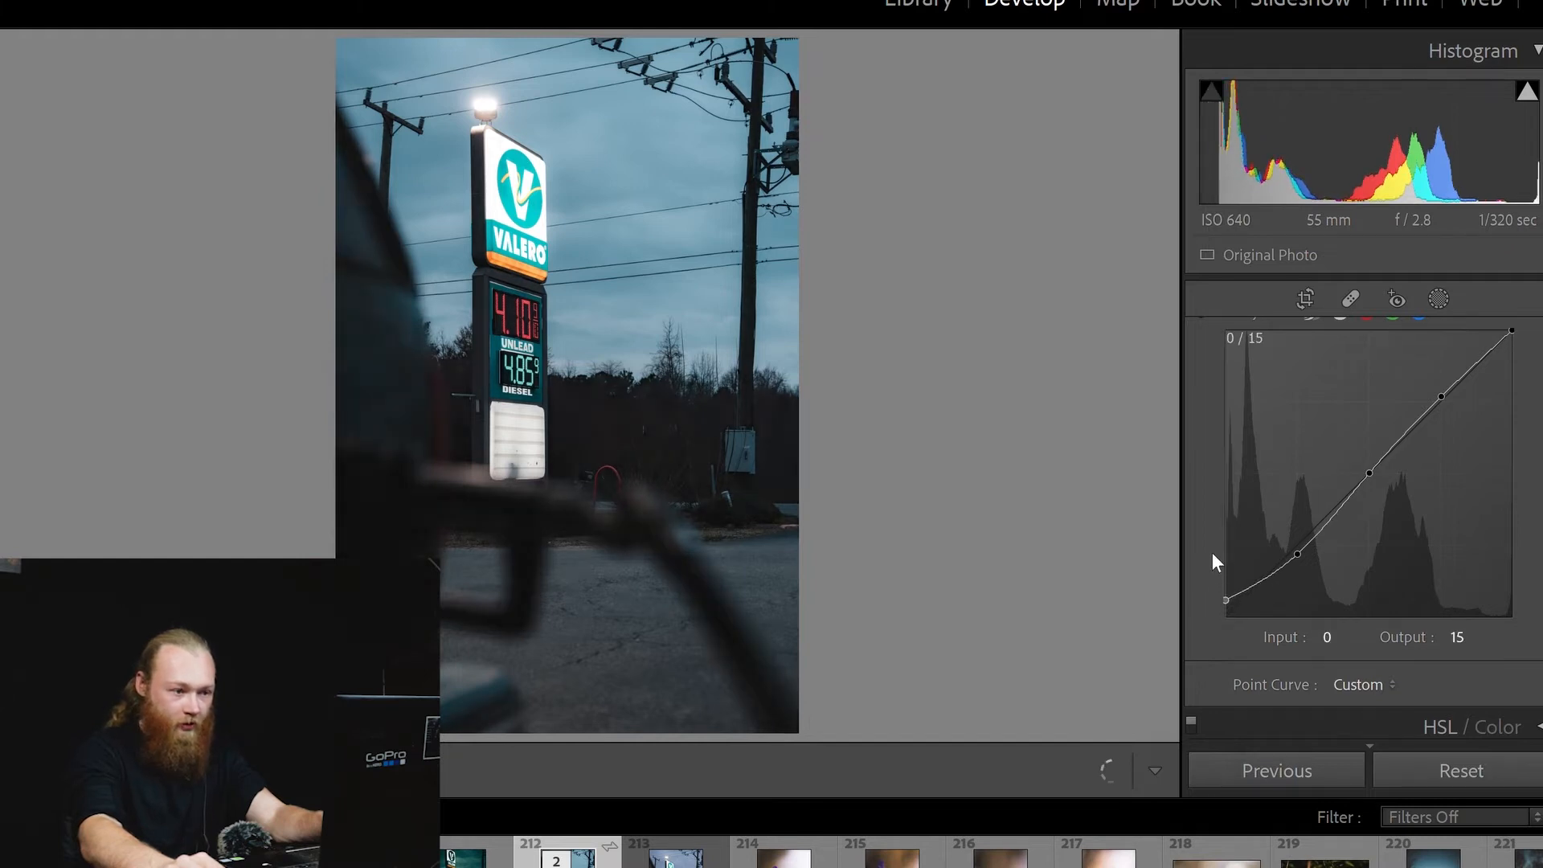
{"action": "left_click", "coordinate": [1298, 553]}
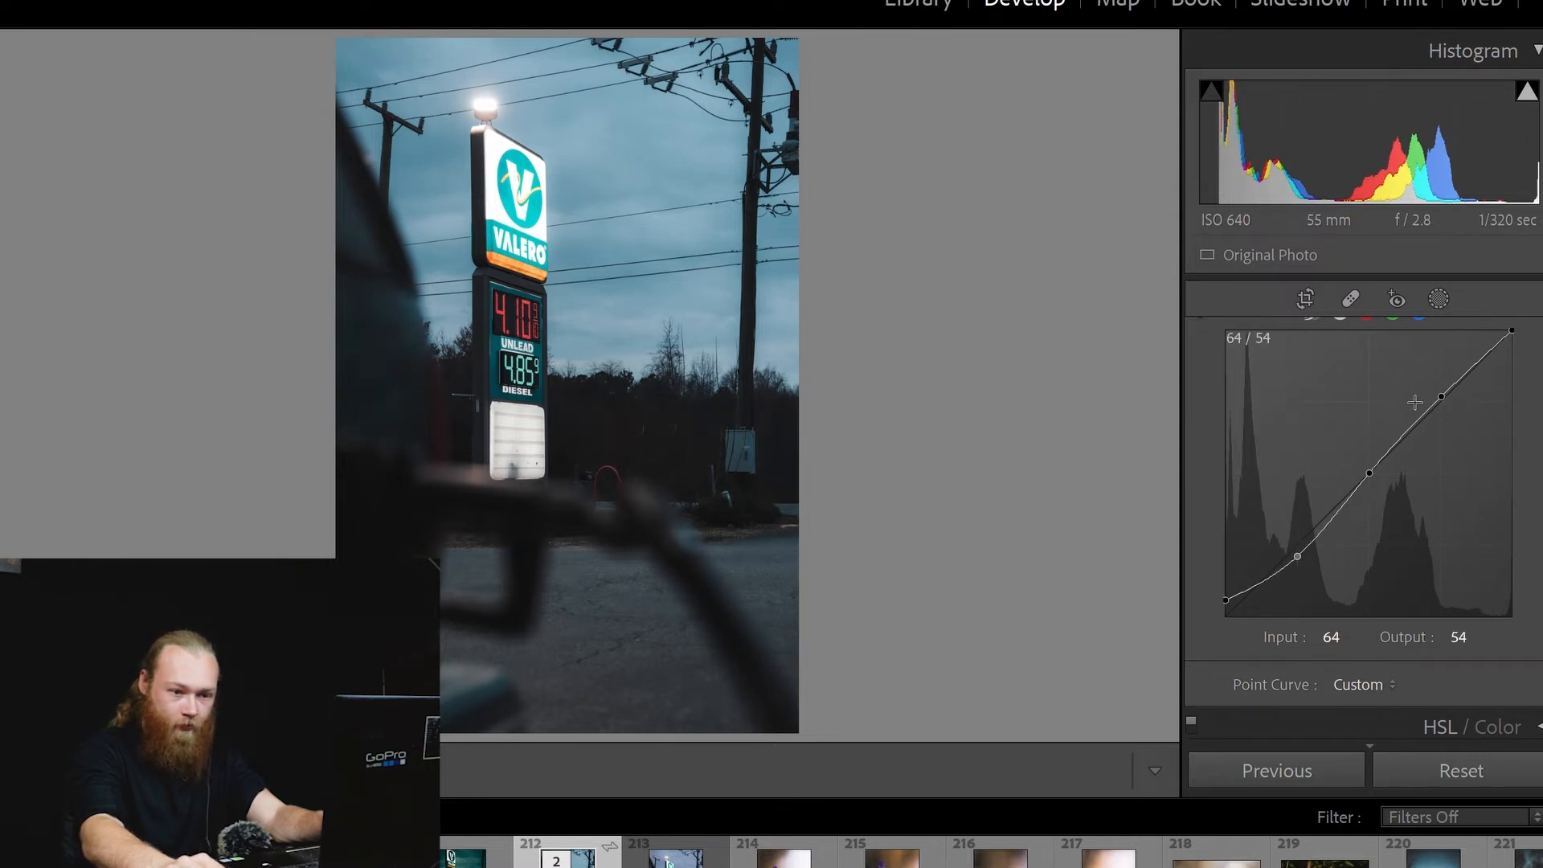
{"action": "left_click_drag", "start_coordinate": [1446, 375], "coordinate": [1432, 370]}
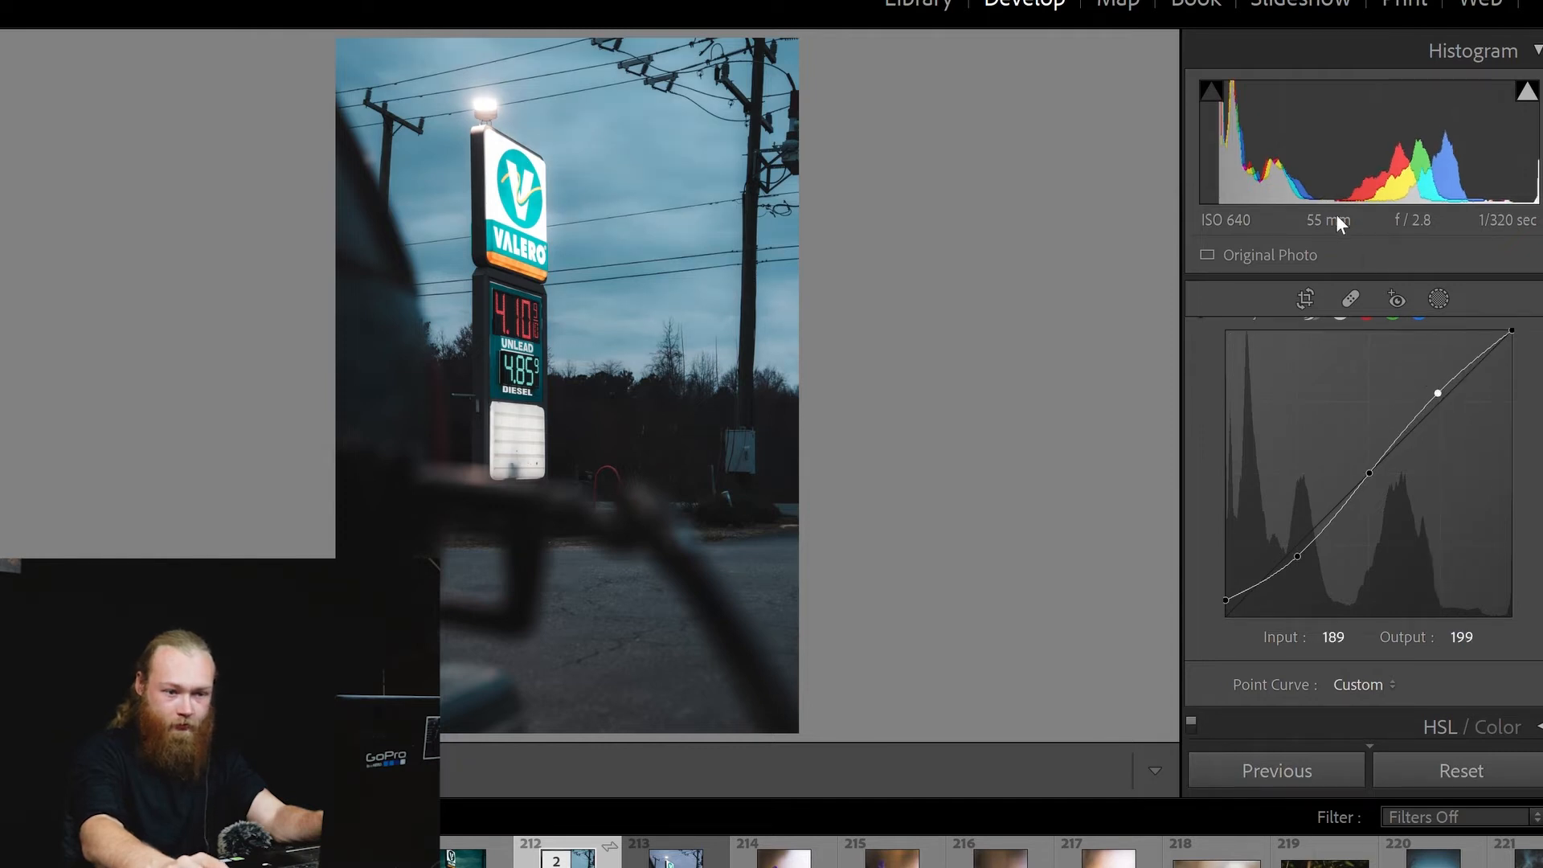
Step: Add three control points to the red channel curve, in the shadows, midtones and highlights
{"action": "scroll", "coordinate": [1350, 363], "scroll_direction": "up", "scroll_amount": 1}
{"action": "left_click", "coordinate": [1366, 374]}
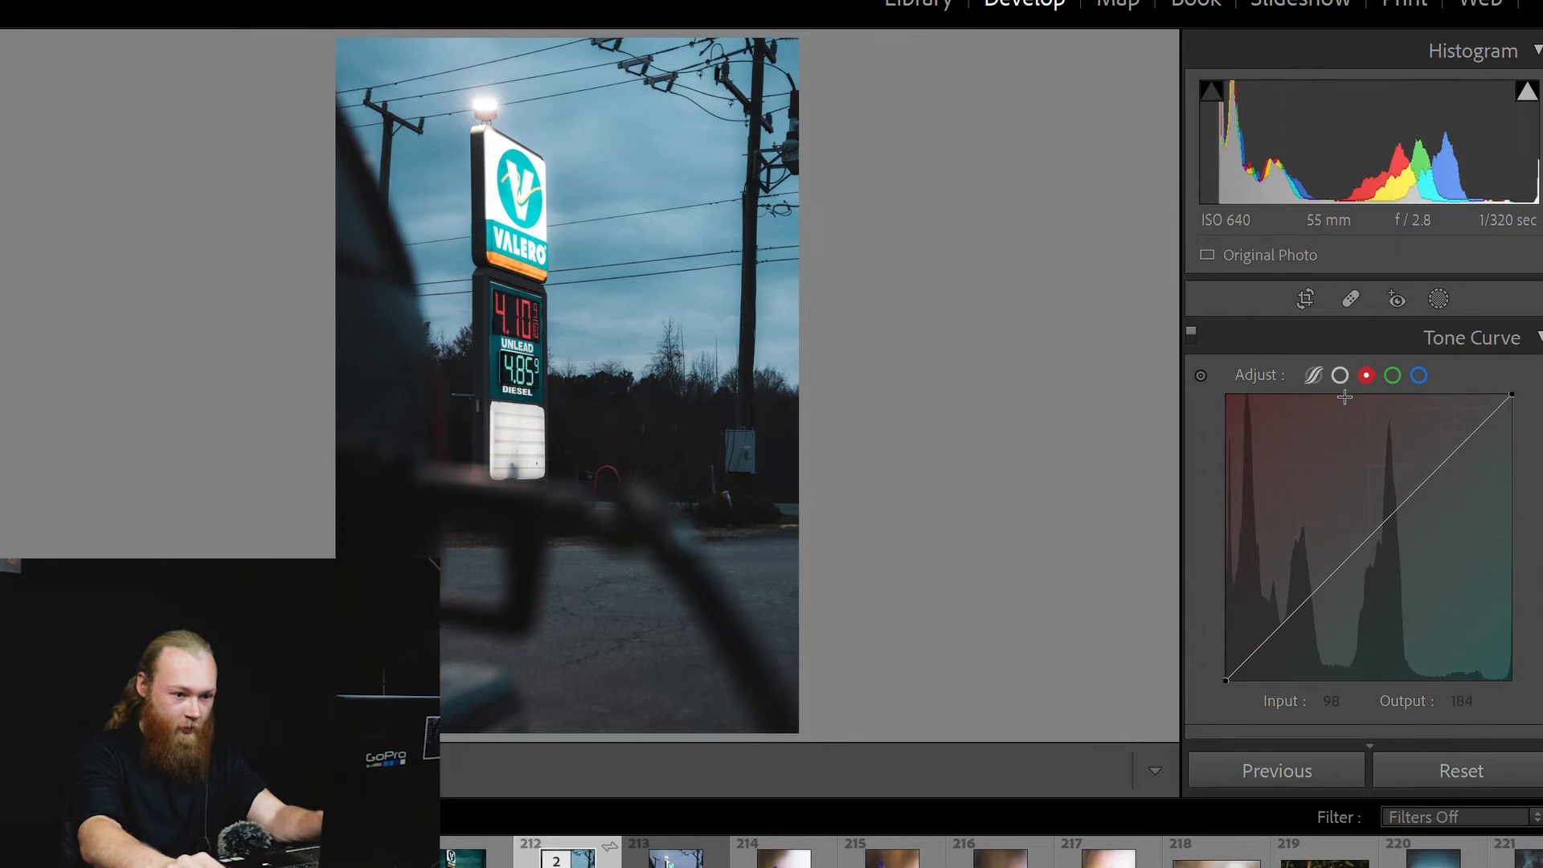
{"action": "left_click", "coordinate": [1265, 641]}
{"action": "left_click", "coordinate": [1362, 595]}
{"action": "left_click", "coordinate": [1469, 526]}
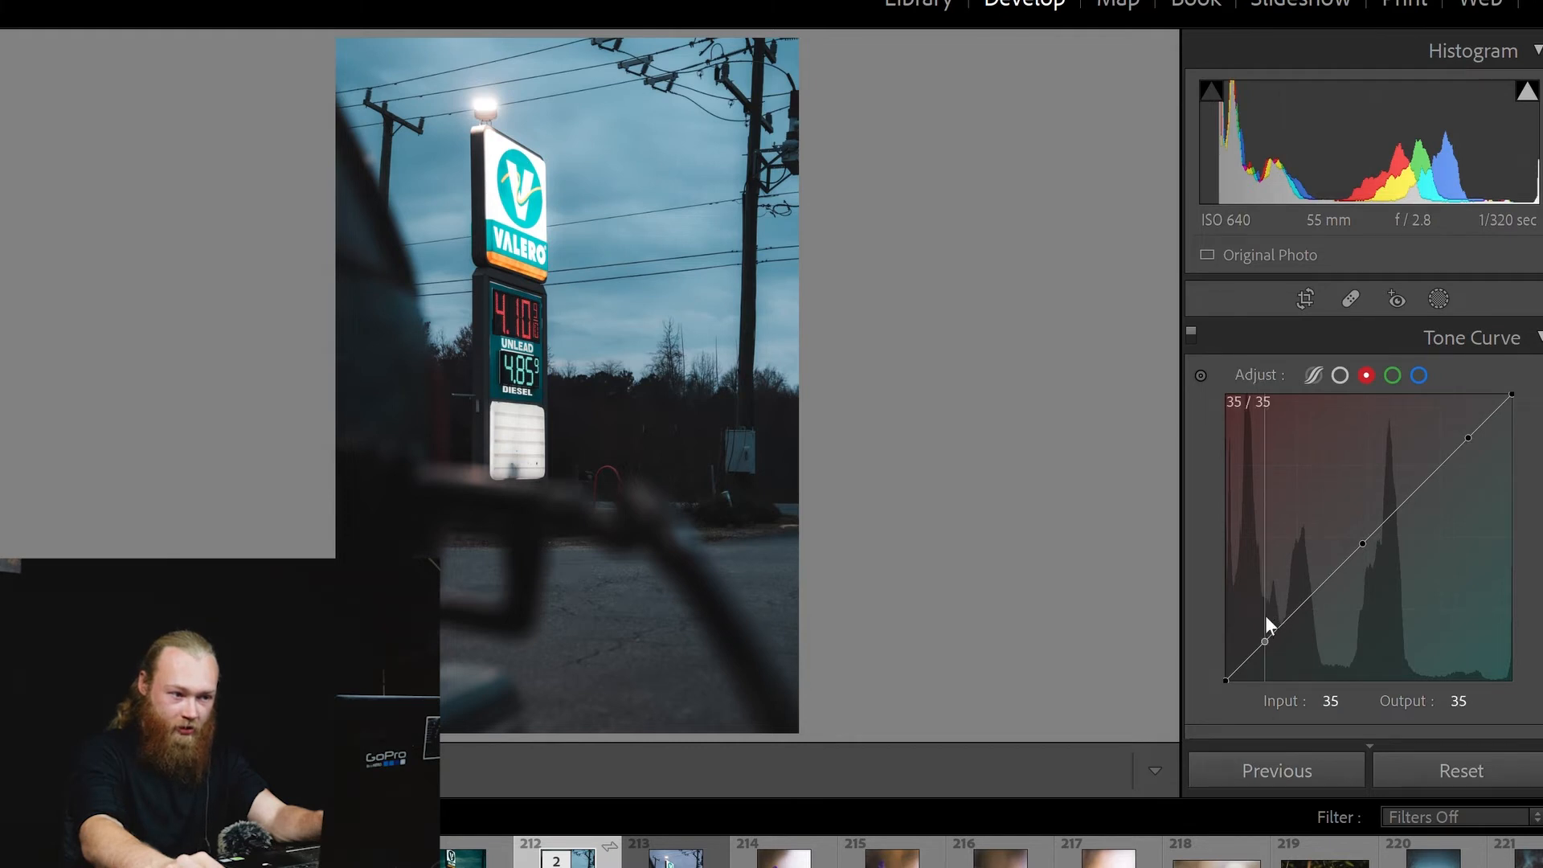
Step: Shape the red channel into an S-curve with the shadow point at 40/31 and the highlight point at 209/219
{"action": "left_click_drag", "start_coordinate": [1264, 617], "coordinate": [1281, 636]}
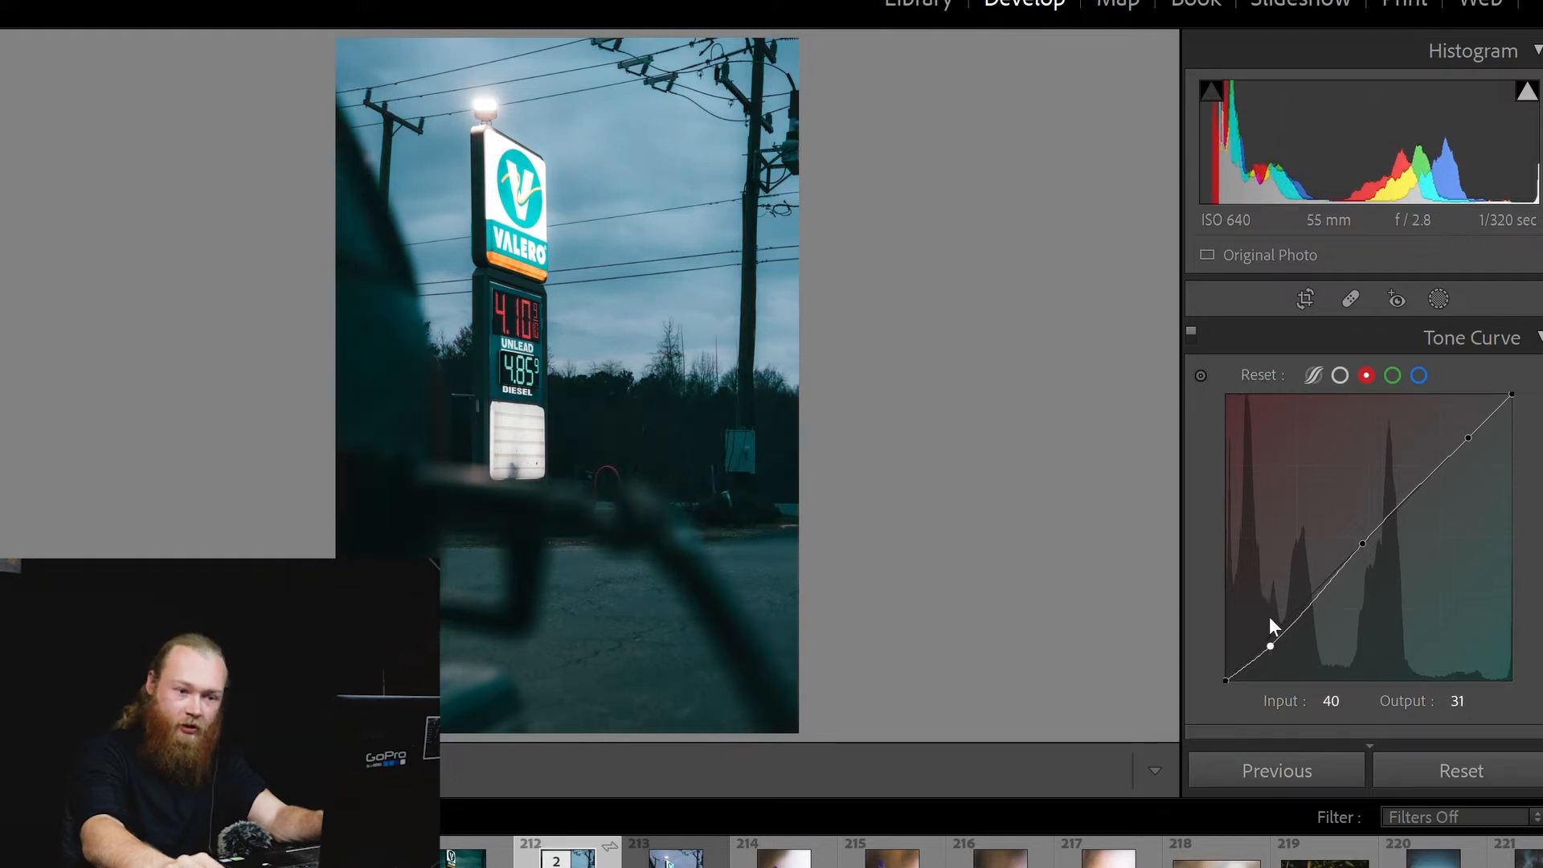
{"action": "left_click", "coordinate": [1468, 437]}
{"action": "left_click_drag", "start_coordinate": [1455, 407], "coordinate": [1449, 402]}
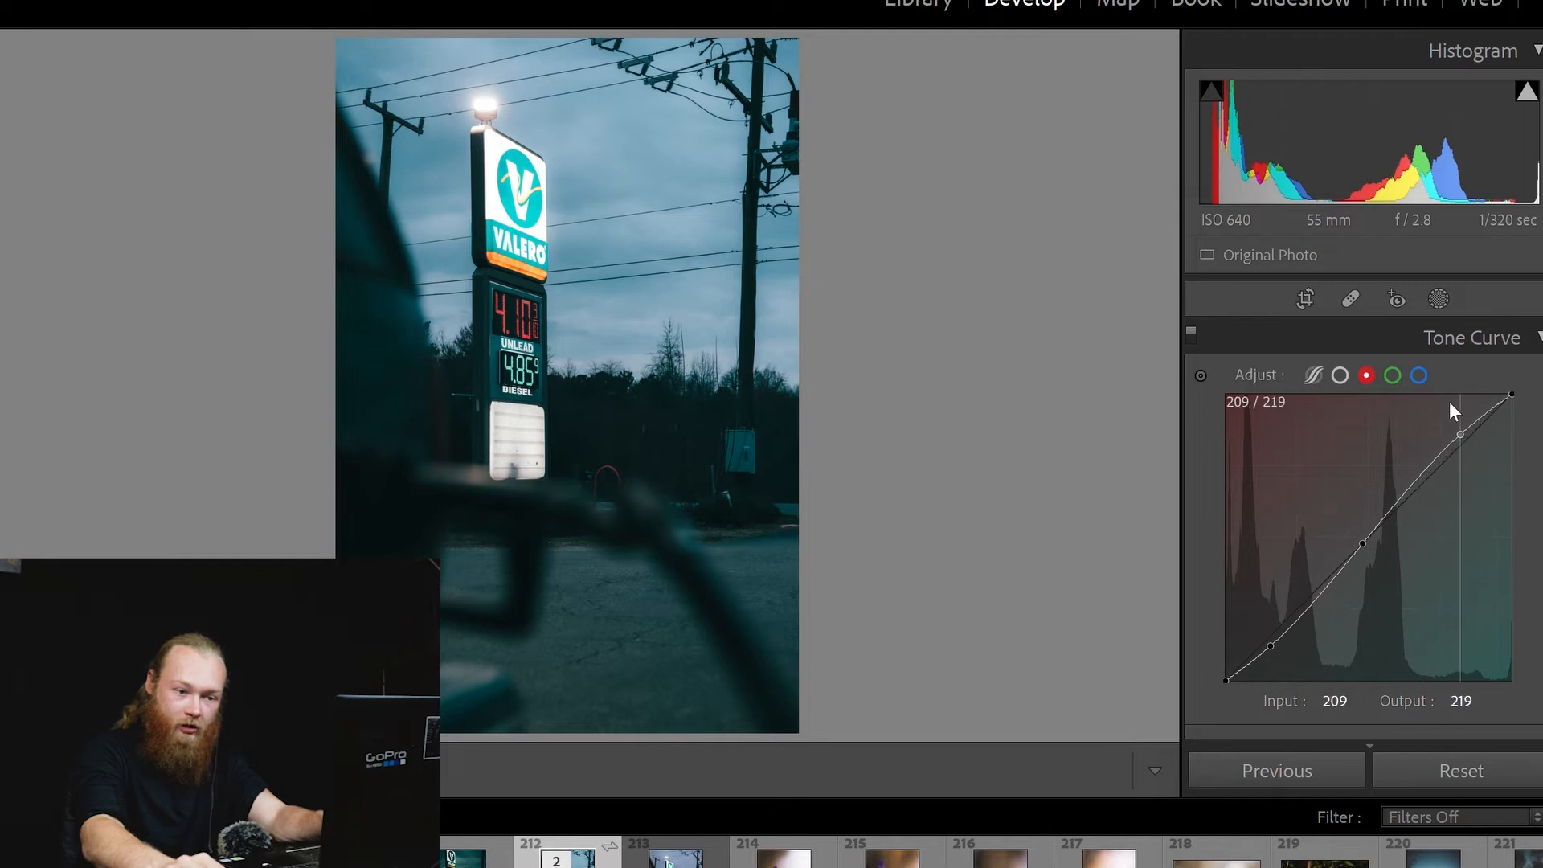
Step: Add shadow, midtone and highlight points to the green channel curve and shape an S-curve with the highlight point at 208/217
{"action": "left_click", "coordinate": [1393, 375]}
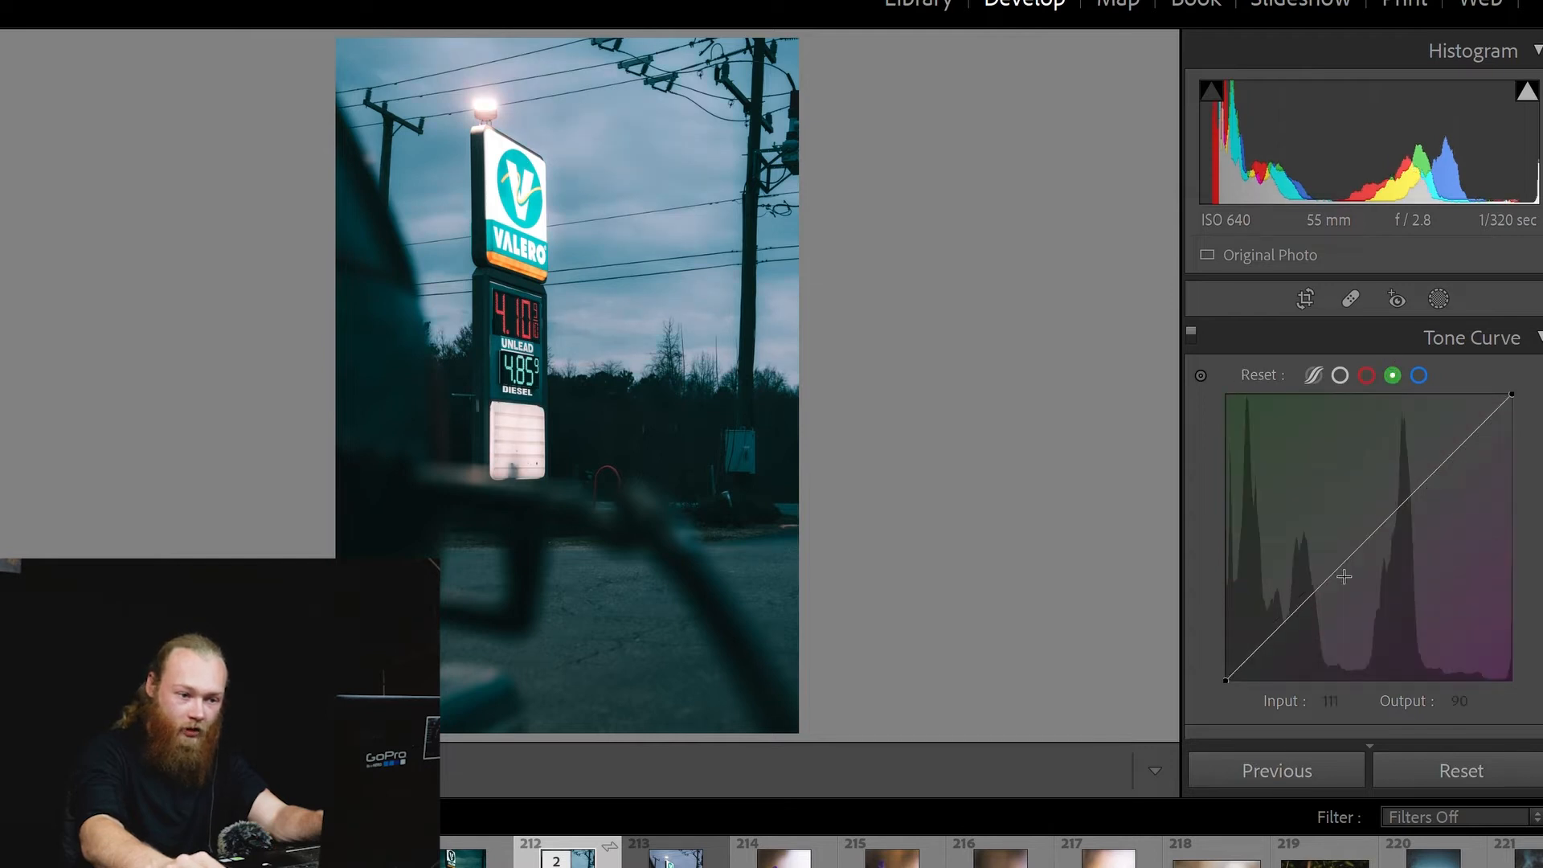
{"action": "left_click", "coordinate": [1285, 622]}
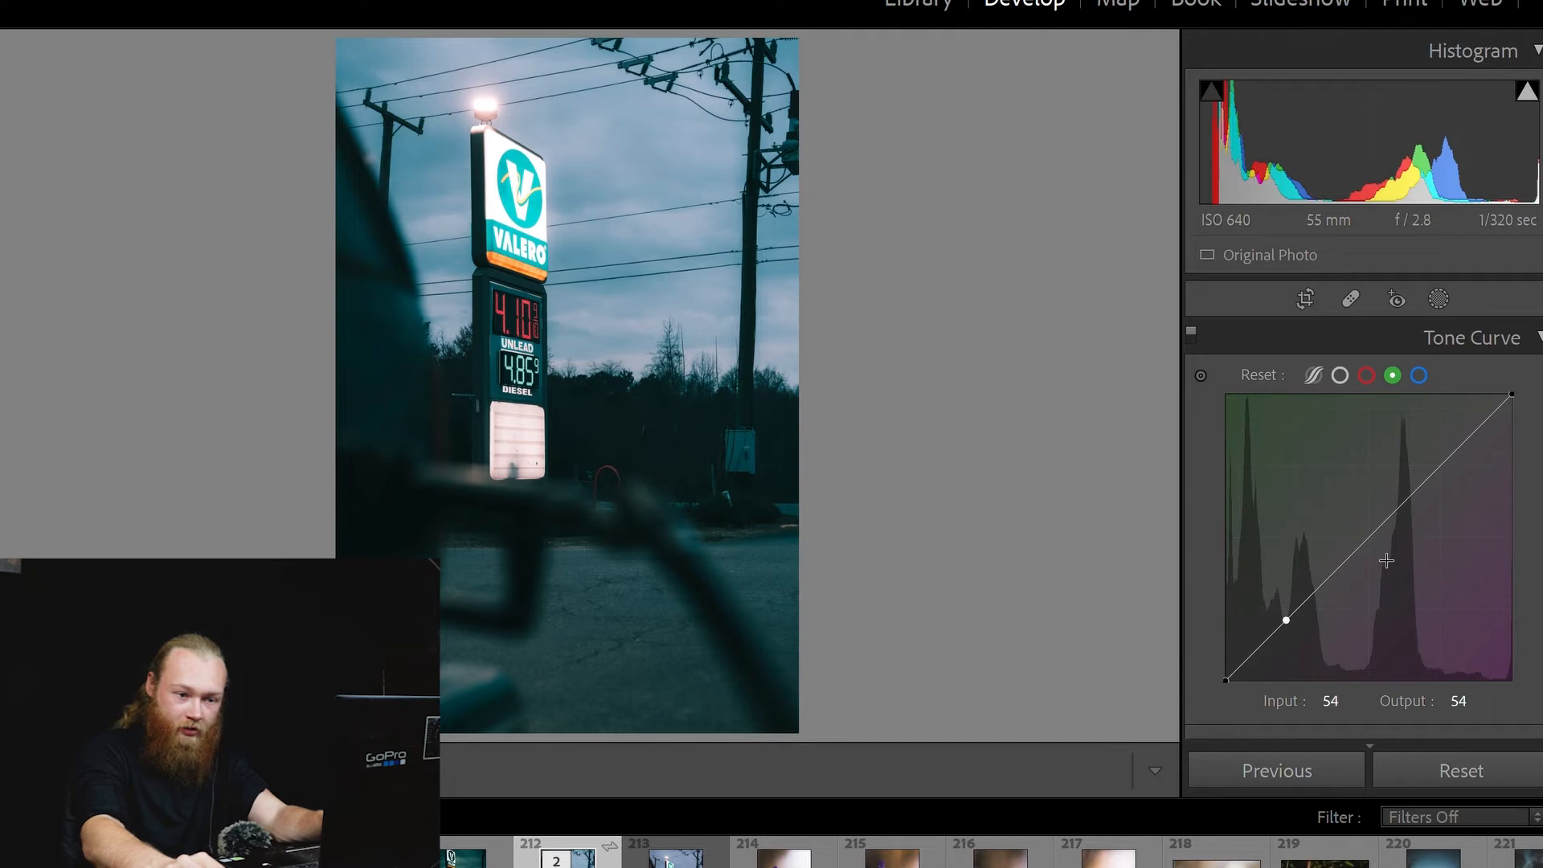
{"action": "left_click", "coordinate": [1377, 548]}
{"action": "left_click", "coordinate": [1466, 496]}
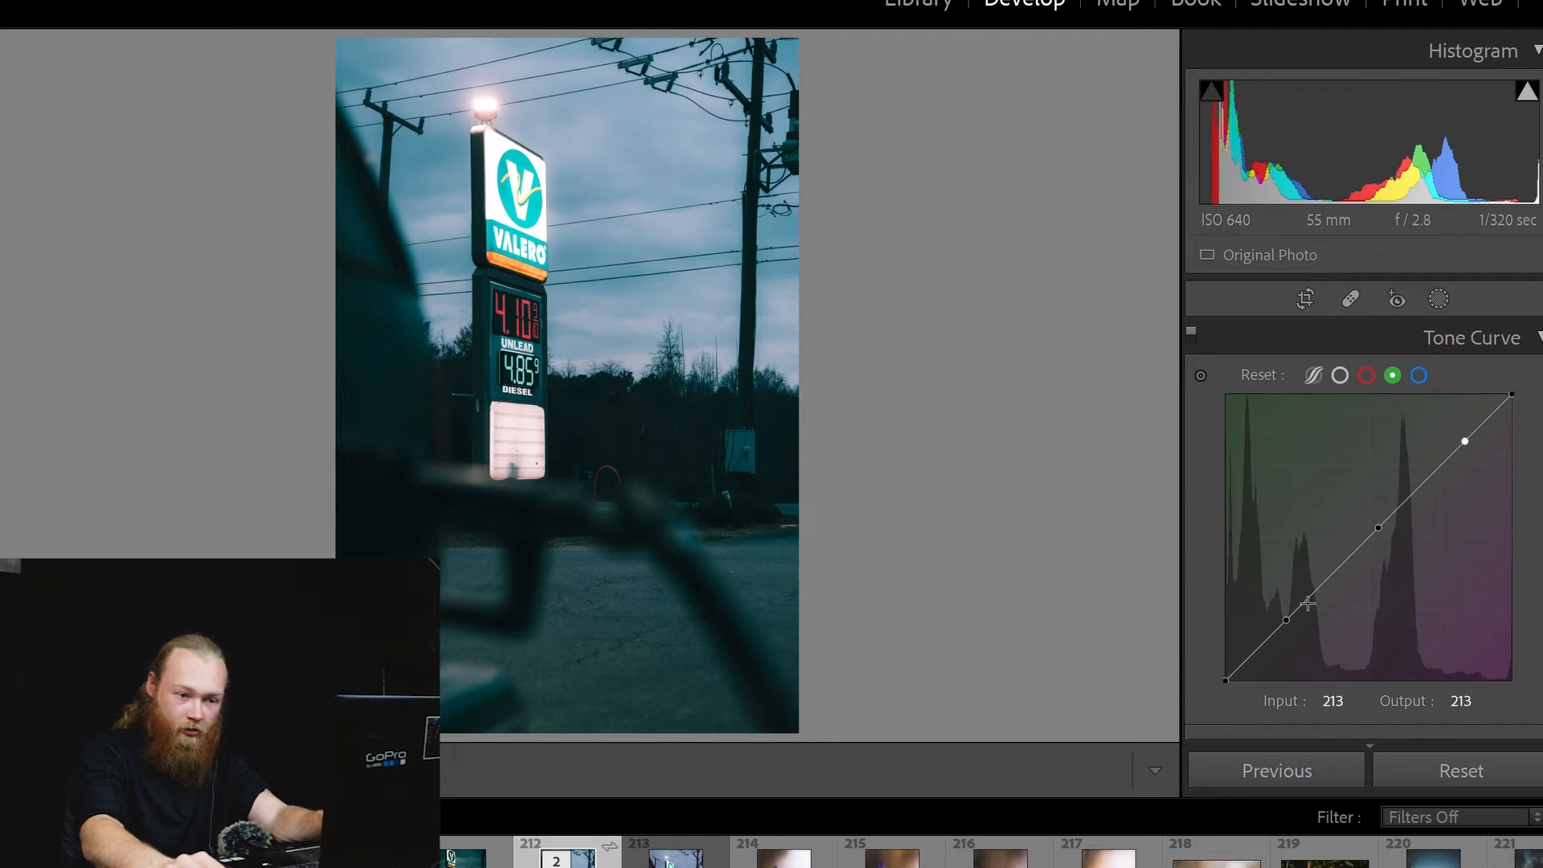
{"action": "left_click_drag", "start_coordinate": [1290, 608], "coordinate": [1284, 617]}
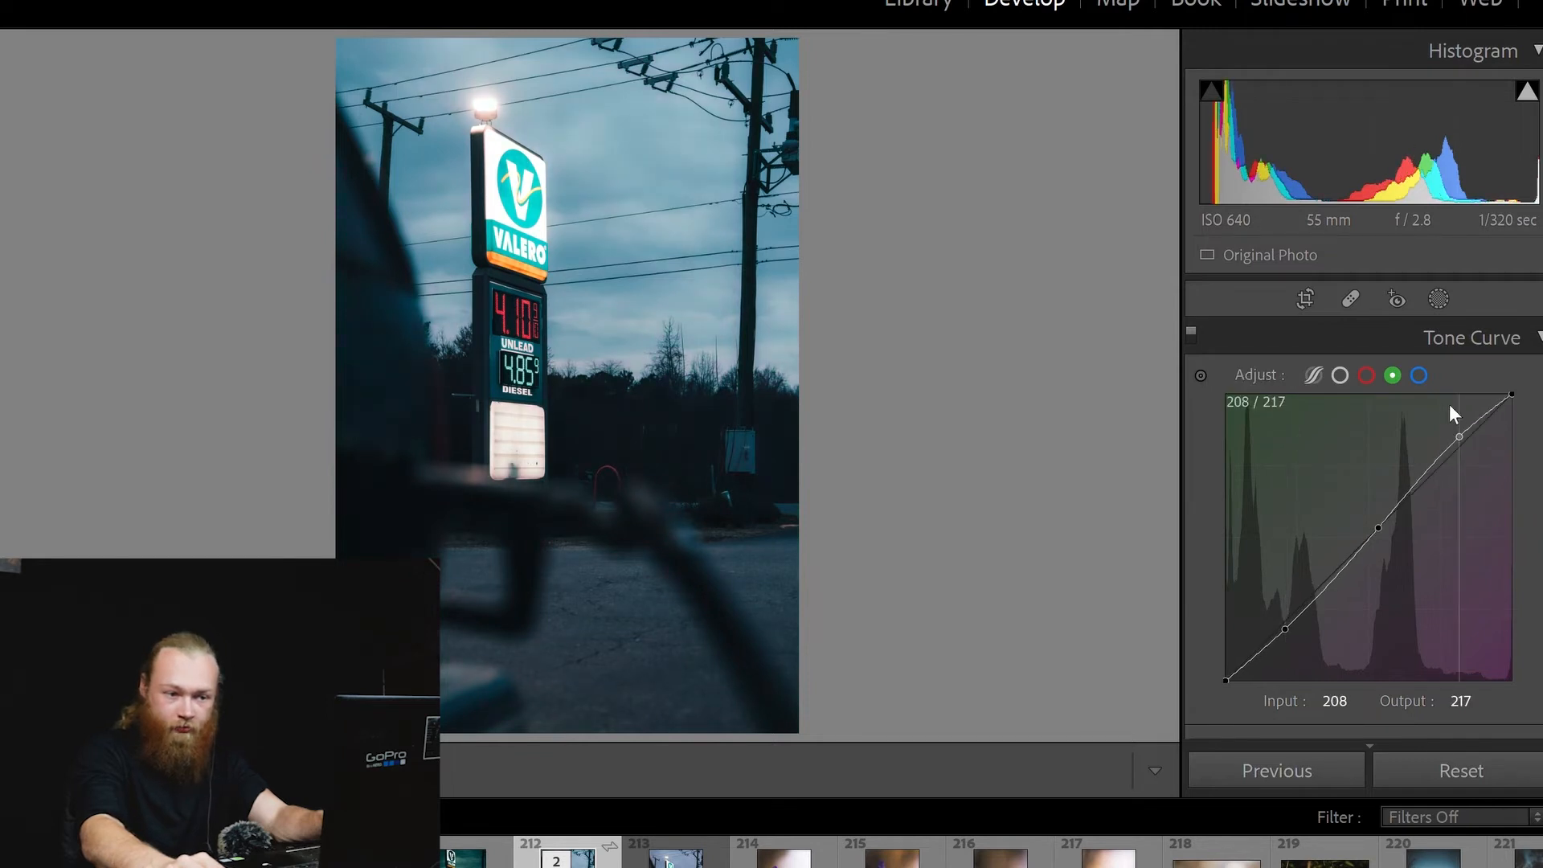
Step: Shape the blue channel curve into an S with lowered shadows, a midtone anchor and the highlight point at 193/206
{"action": "left_click", "coordinate": [1419, 376]}
{"action": "left_click_drag", "start_coordinate": [1274, 615], "coordinate": [1278, 640]}
{"action": "left_click_drag", "start_coordinate": [1440, 466], "coordinate": [1432, 407]}
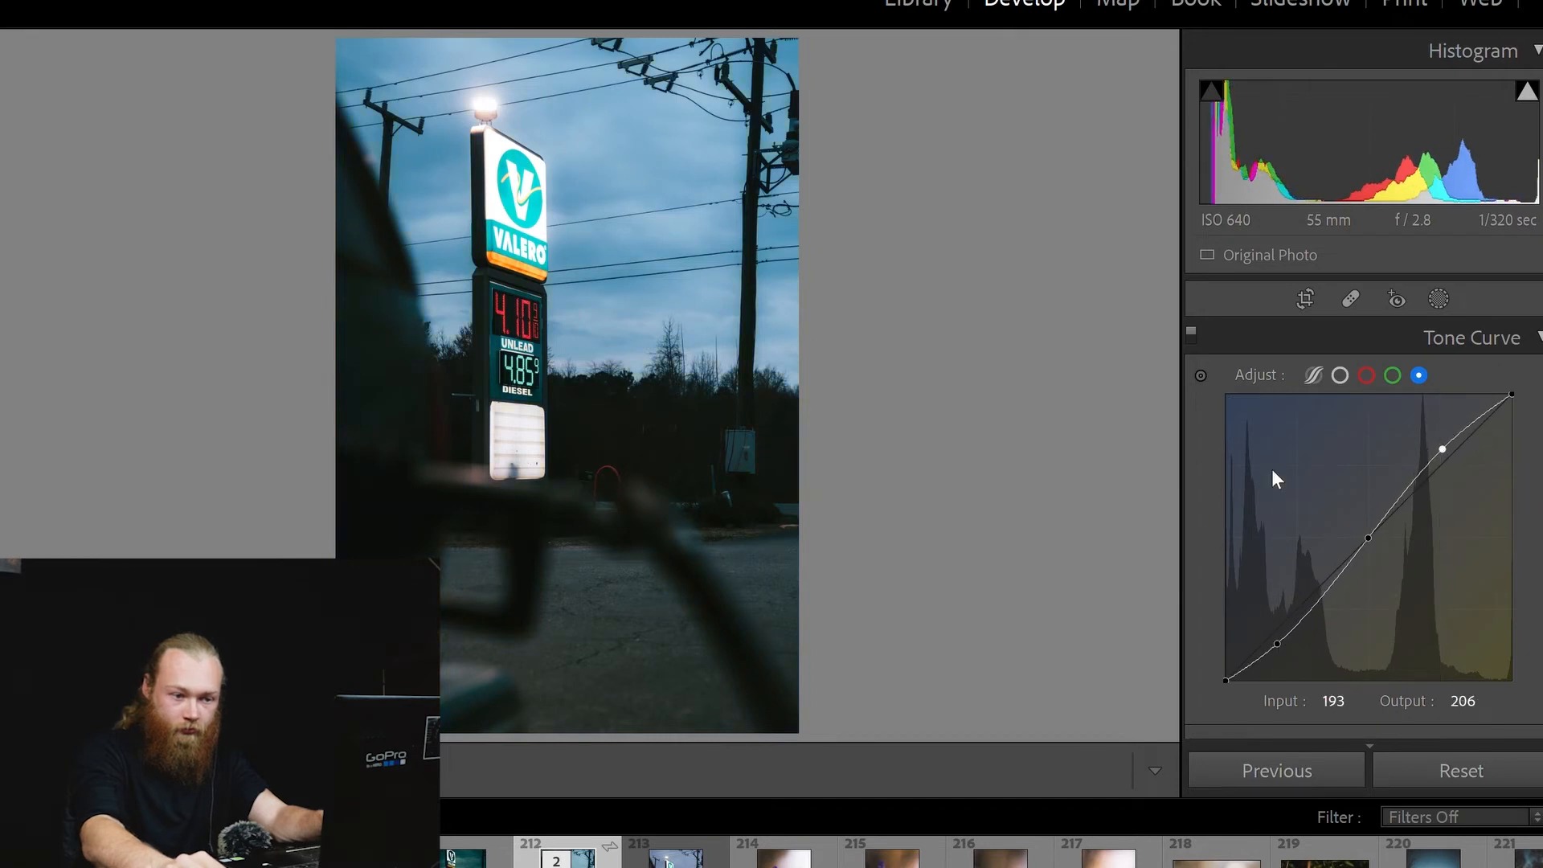
Step: Refine the shadow points of the green and red channel curves, placing the red one at 44/29
{"action": "left_click", "coordinate": [1392, 375]}
{"action": "mouse_move", "coordinate": [1285, 617]}
{"action": "left_mouse_down"}
{"action": "mouse_move", "coordinate": [1270, 610]}
{"action": "mouse_move", "coordinate": [1285, 627]}
{"action": "left_mouse_up"}
{"action": "left_click", "coordinate": [1366, 375]}
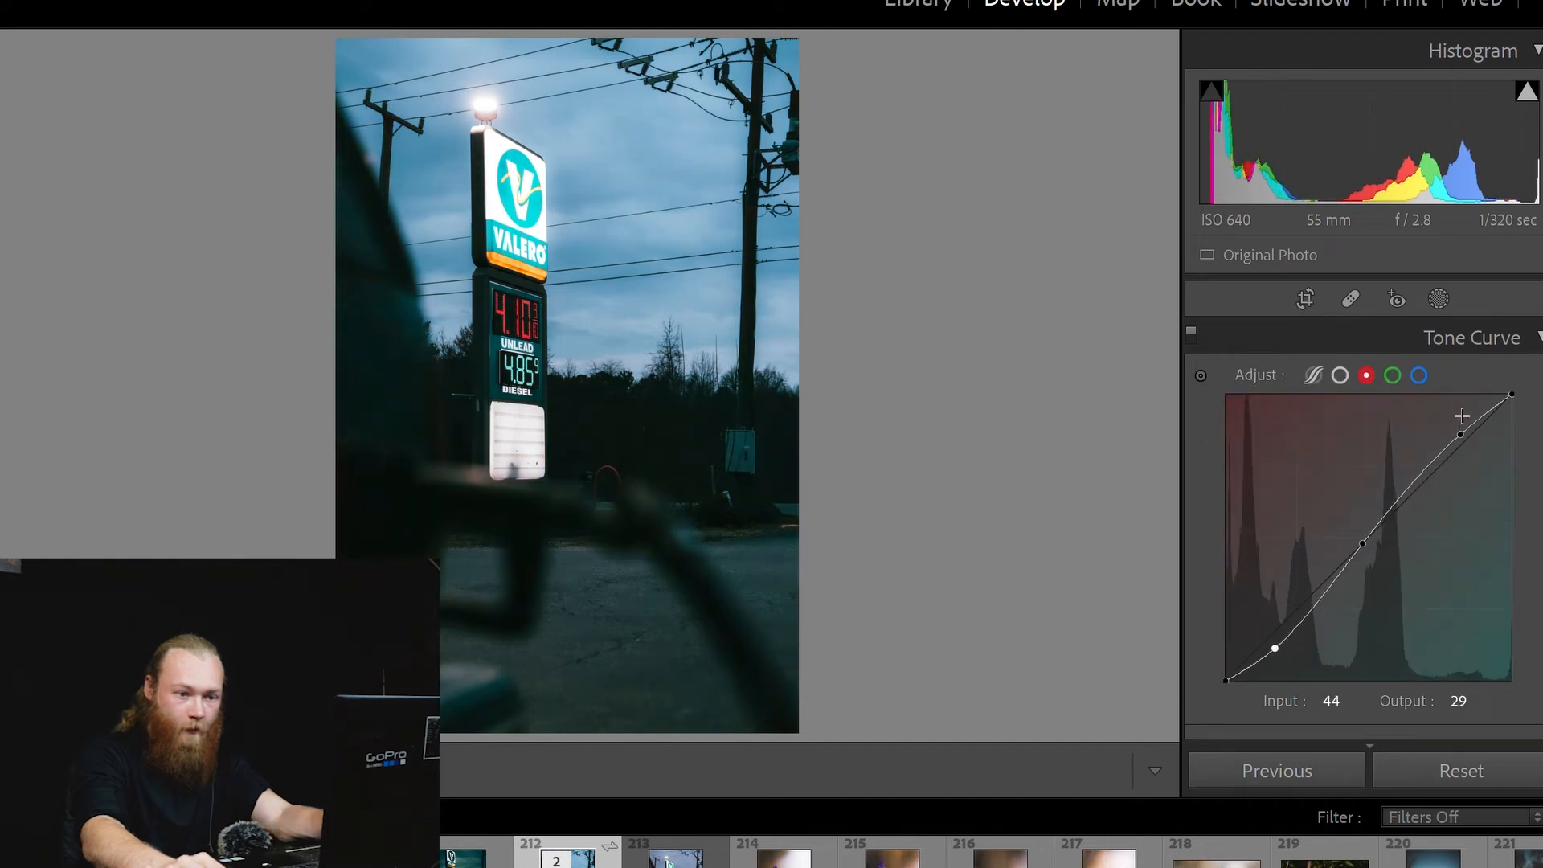
{"action": "left_click", "coordinate": [1366, 338]}
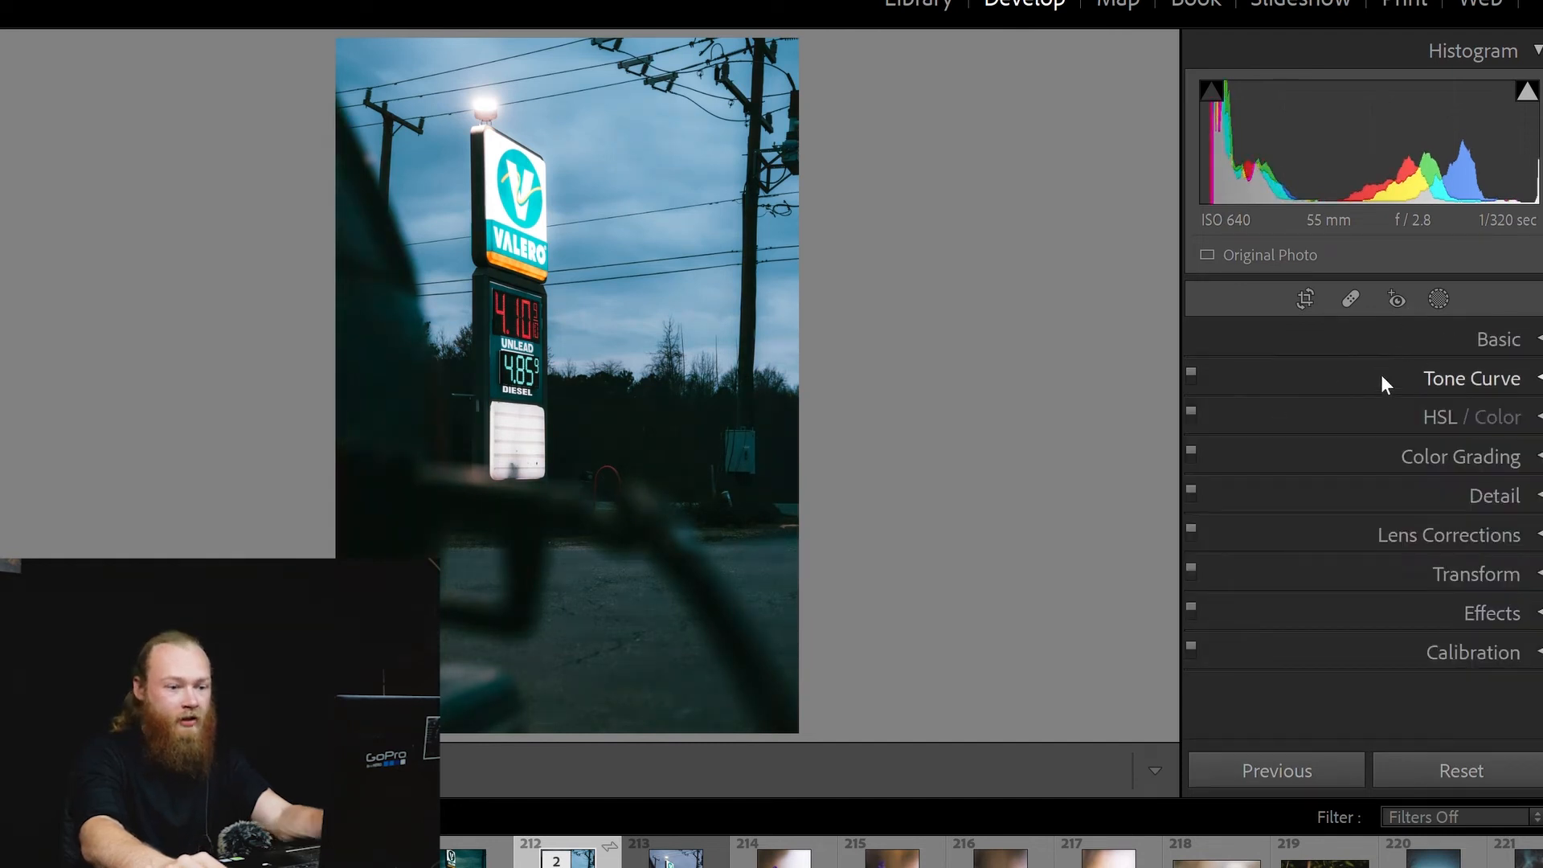
Step: Shift the Blue hue to -25 in the HSL adjustments
{"action": "left_click", "coordinate": [1368, 414]}
{"action": "scroll", "coordinate": [1375, 450], "scroll_direction": "down", "scroll_amount": 3}
{"action": "scroll", "coordinate": [1358, 386], "scroll_direction": "up", "scroll_amount": 1}
{"action": "left_click", "coordinate": [1223, 352]}
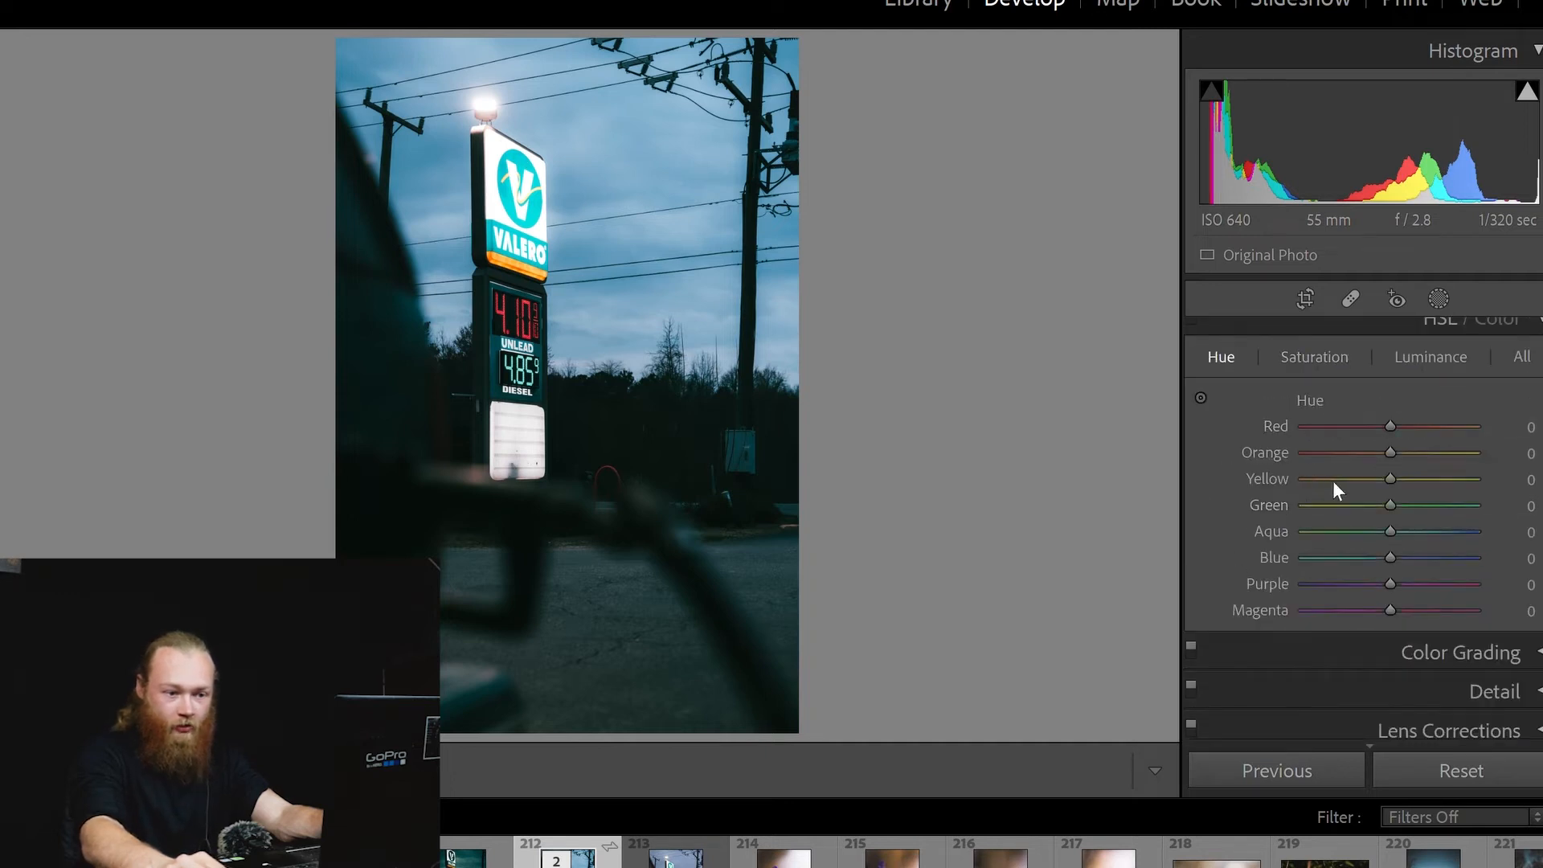
{"action": "left_click_drag", "start_coordinate": [1390, 557], "coordinate": [1368, 557]}
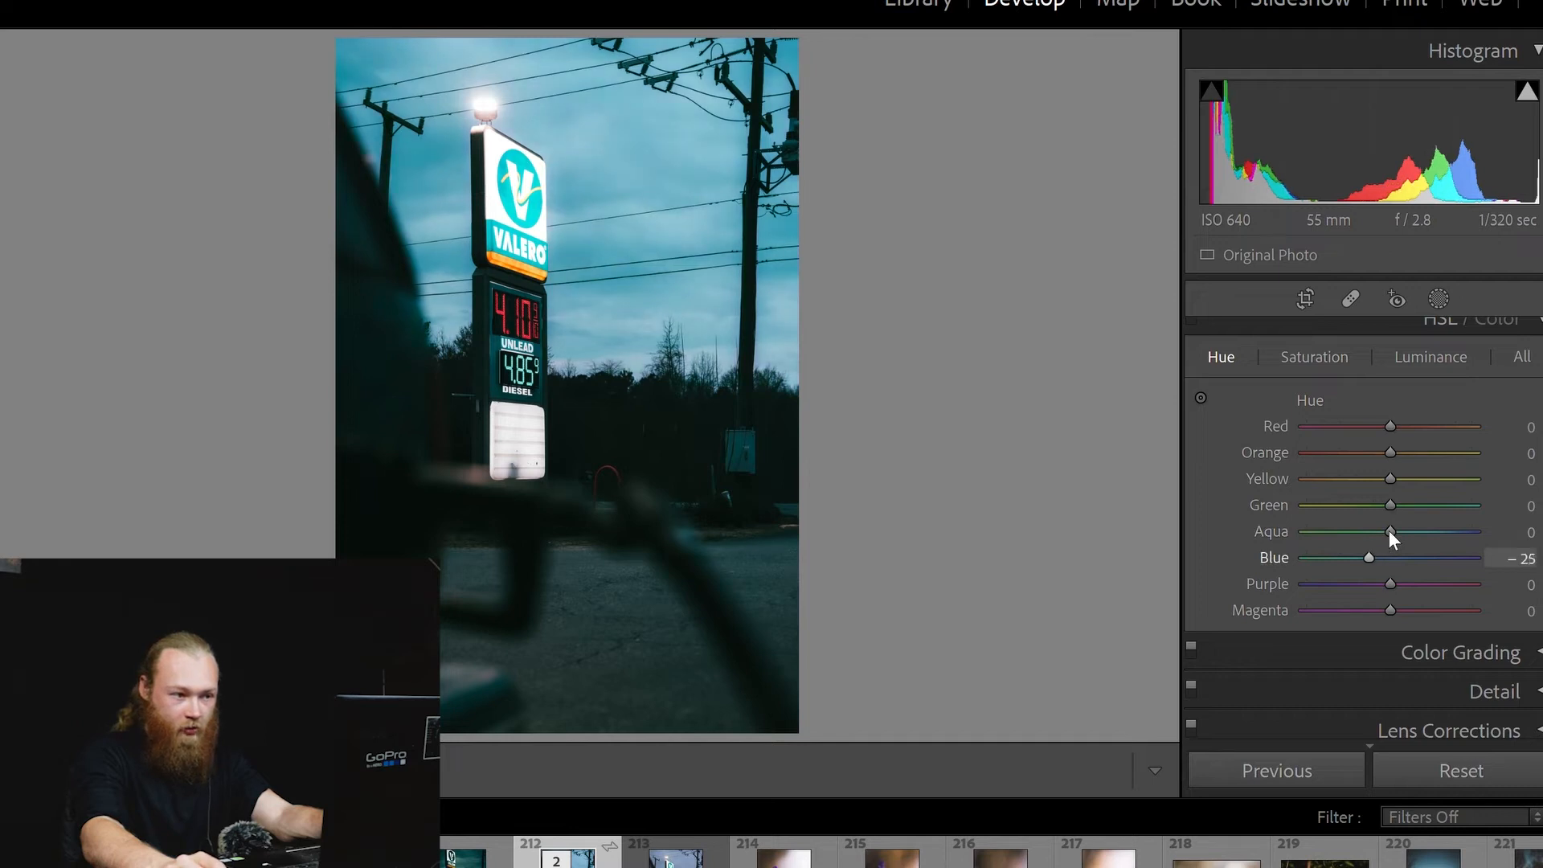
Step: Shift the Aqua hue toward green, settling at -45
{"action": "left_click_drag", "start_coordinate": [1390, 531], "coordinate": [1386, 531]}
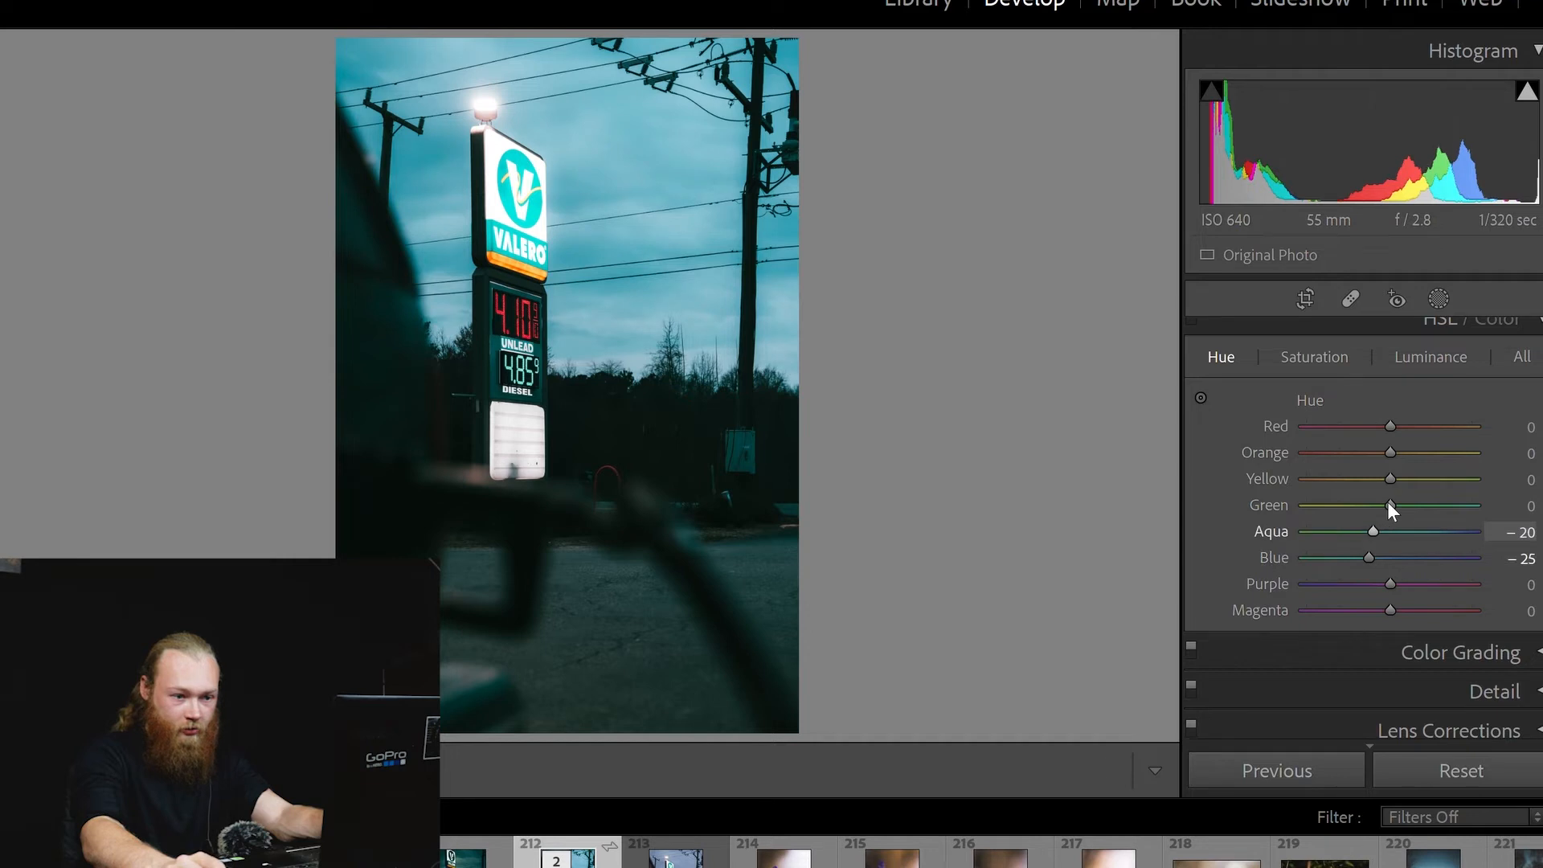
{"action": "key", "text": "Up"}
{"action": "key", "text": "Up"}
{"action": "key", "text": "Up"}
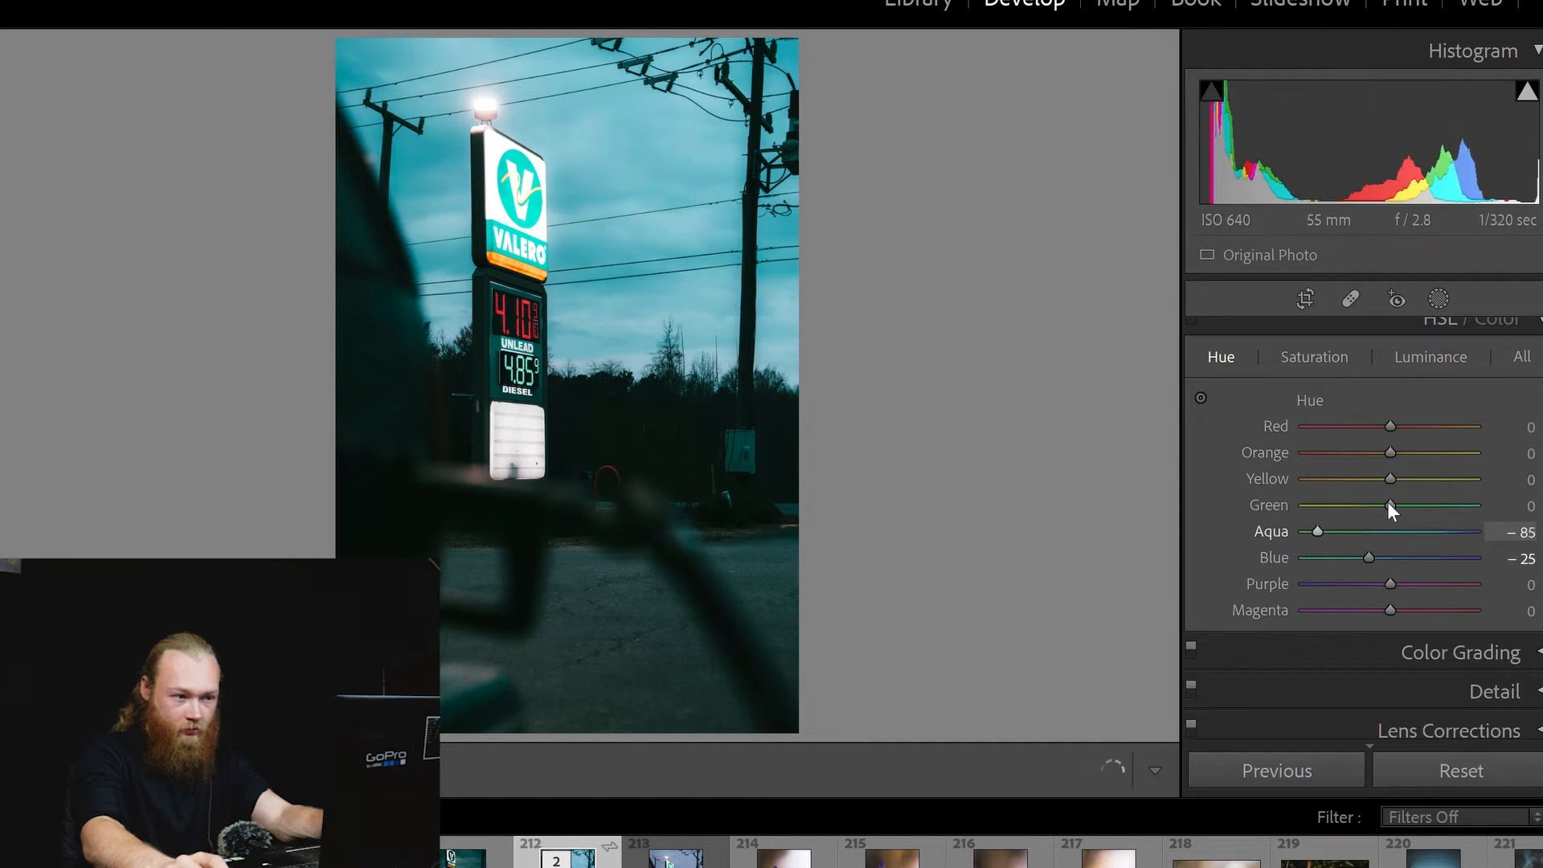
{"action": "key", "text": "Down"}
{"action": "key", "text": "Down"}
{"action": "key", "text": "Down"}
{"action": "key", "text": "Up"}
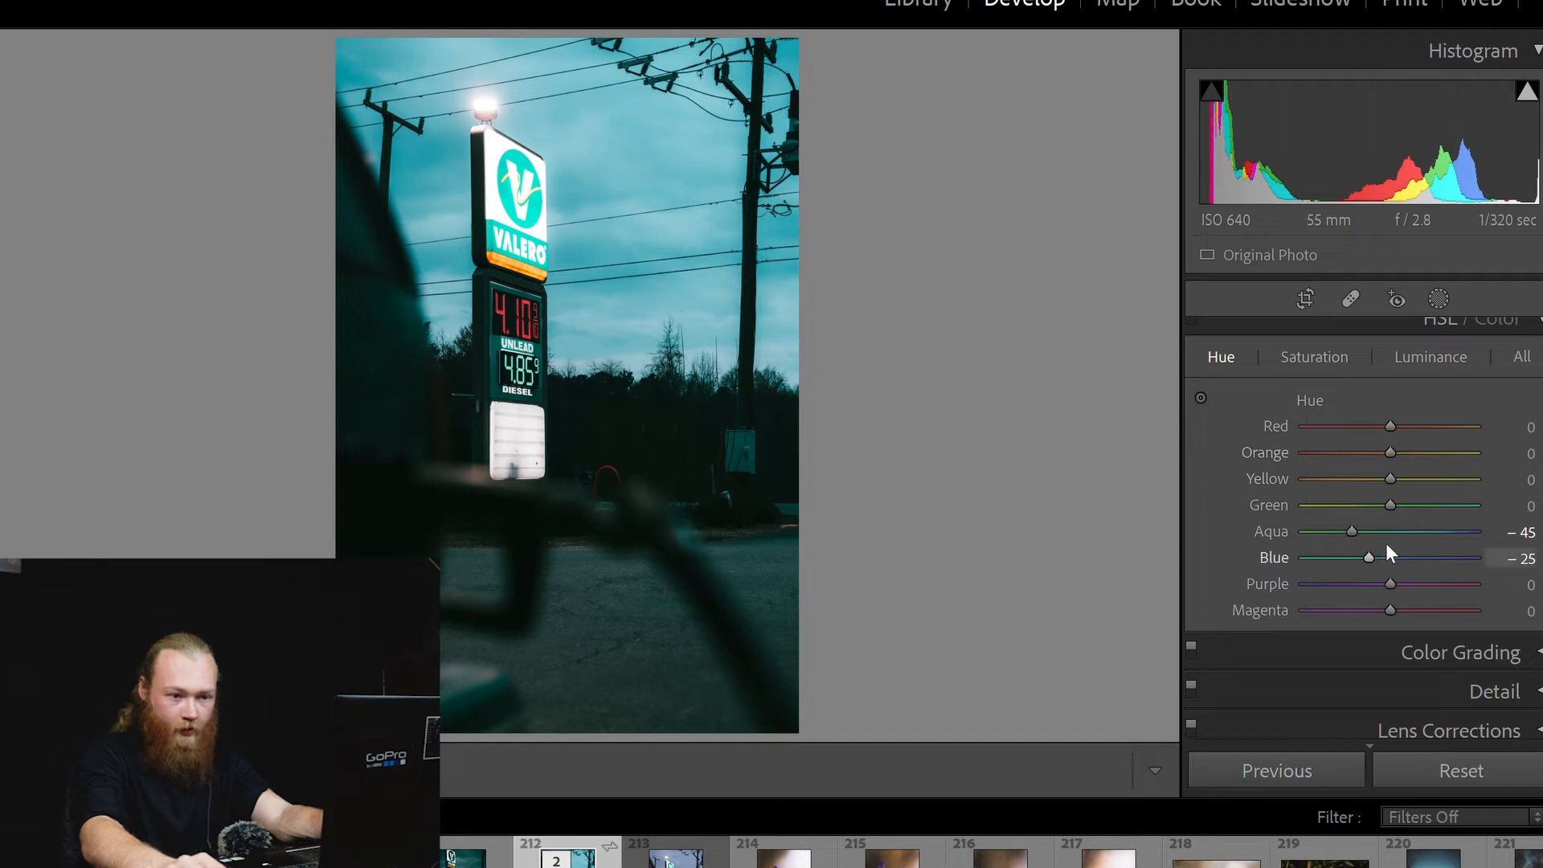
Step: Set the HSL saturation to -24 for Red, -32 for Blue and +44 for Aqua
{"action": "left_click", "coordinate": [1318, 354]}
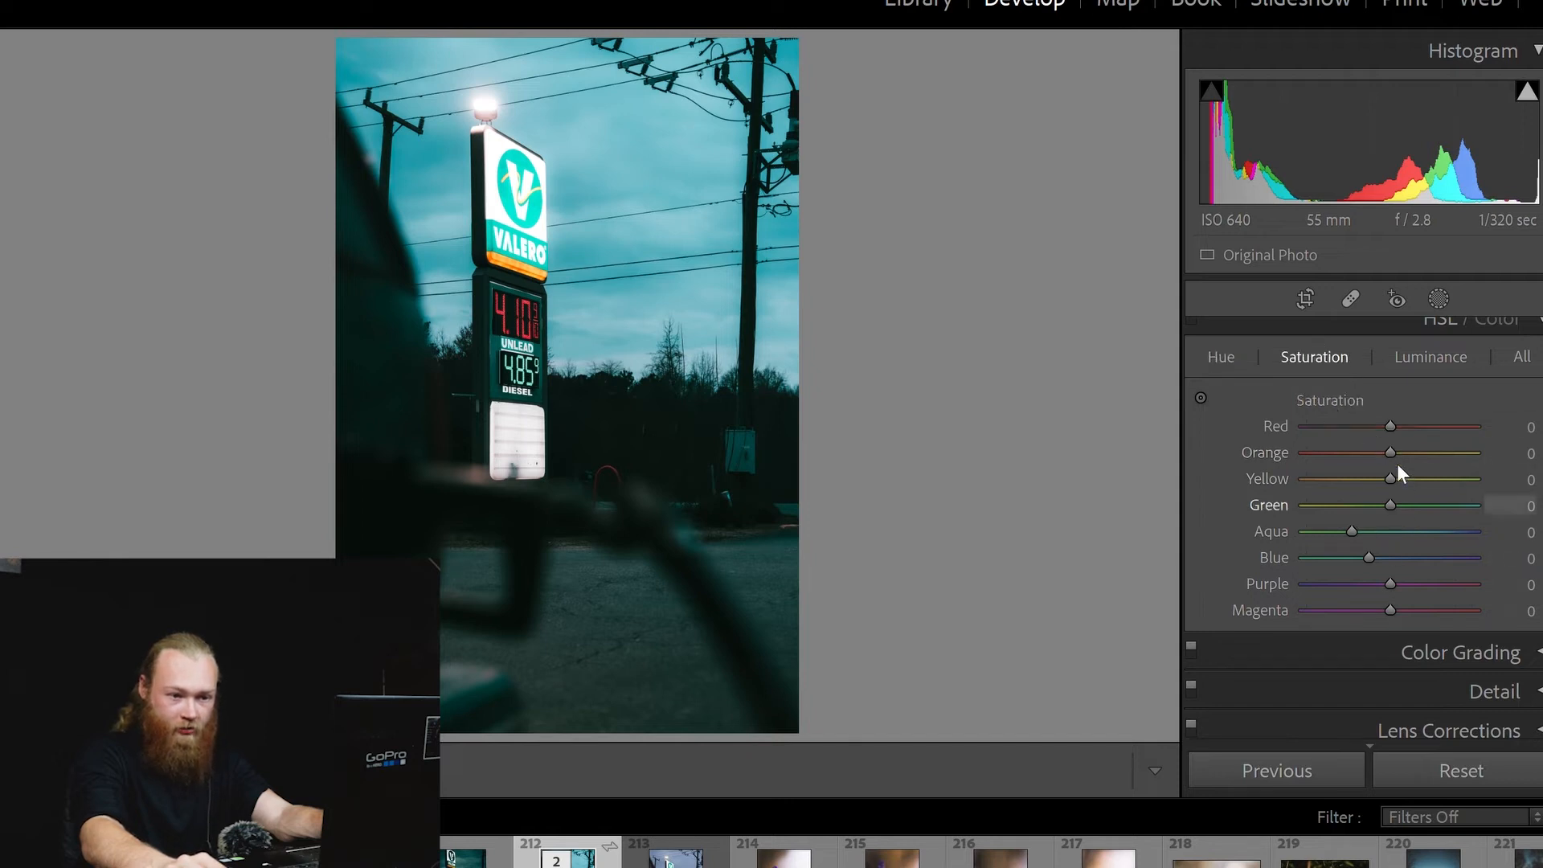
{"action": "left_click_drag", "start_coordinate": [1378, 419], "coordinate": [1370, 399]}
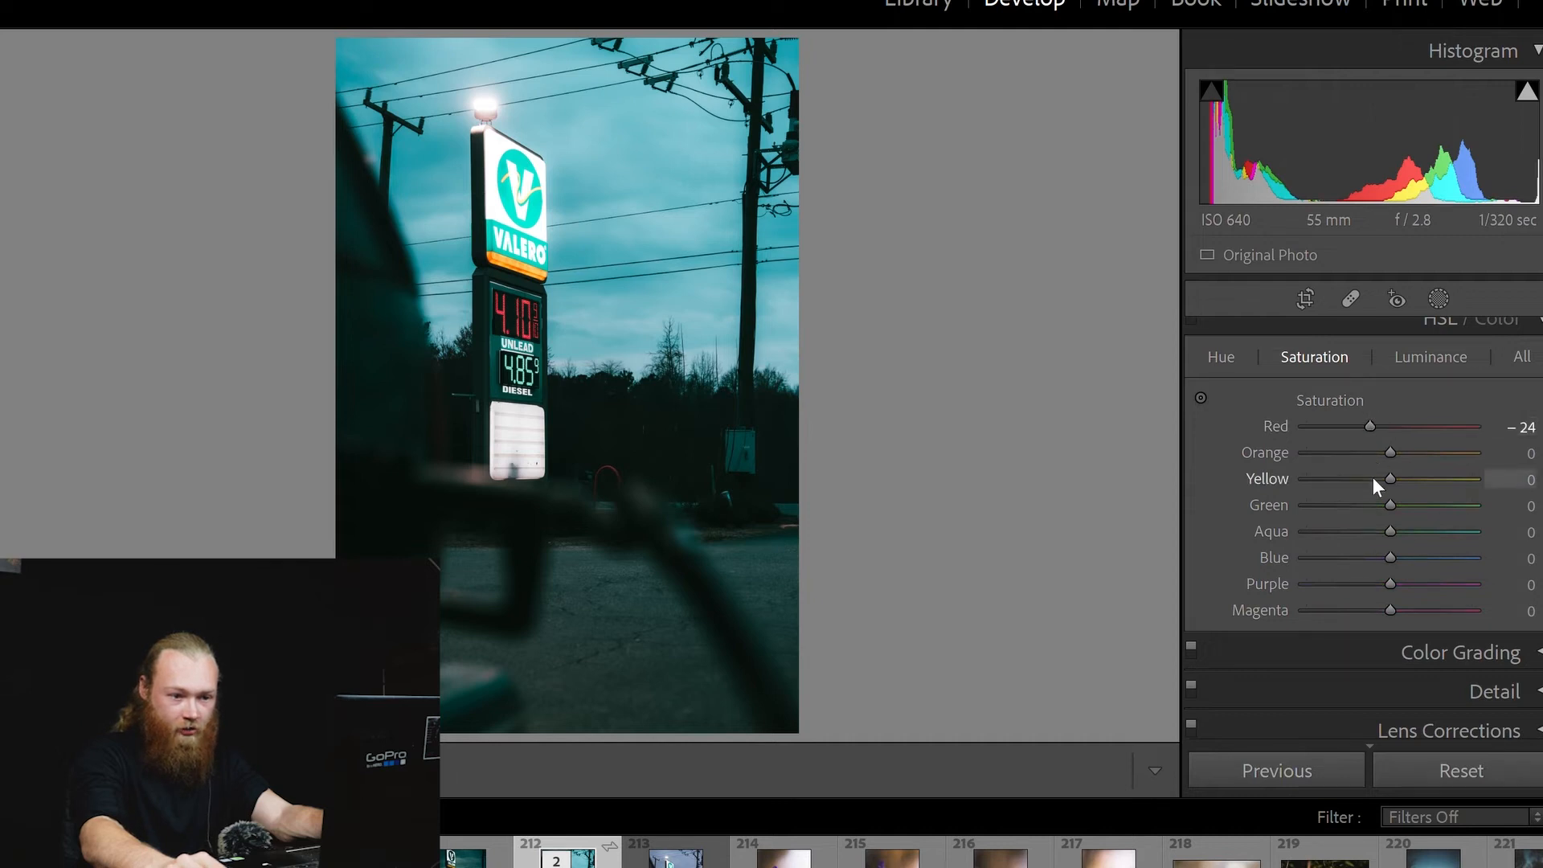
{"action": "left_click_drag", "start_coordinate": [1358, 525], "coordinate": [1360, 534]}
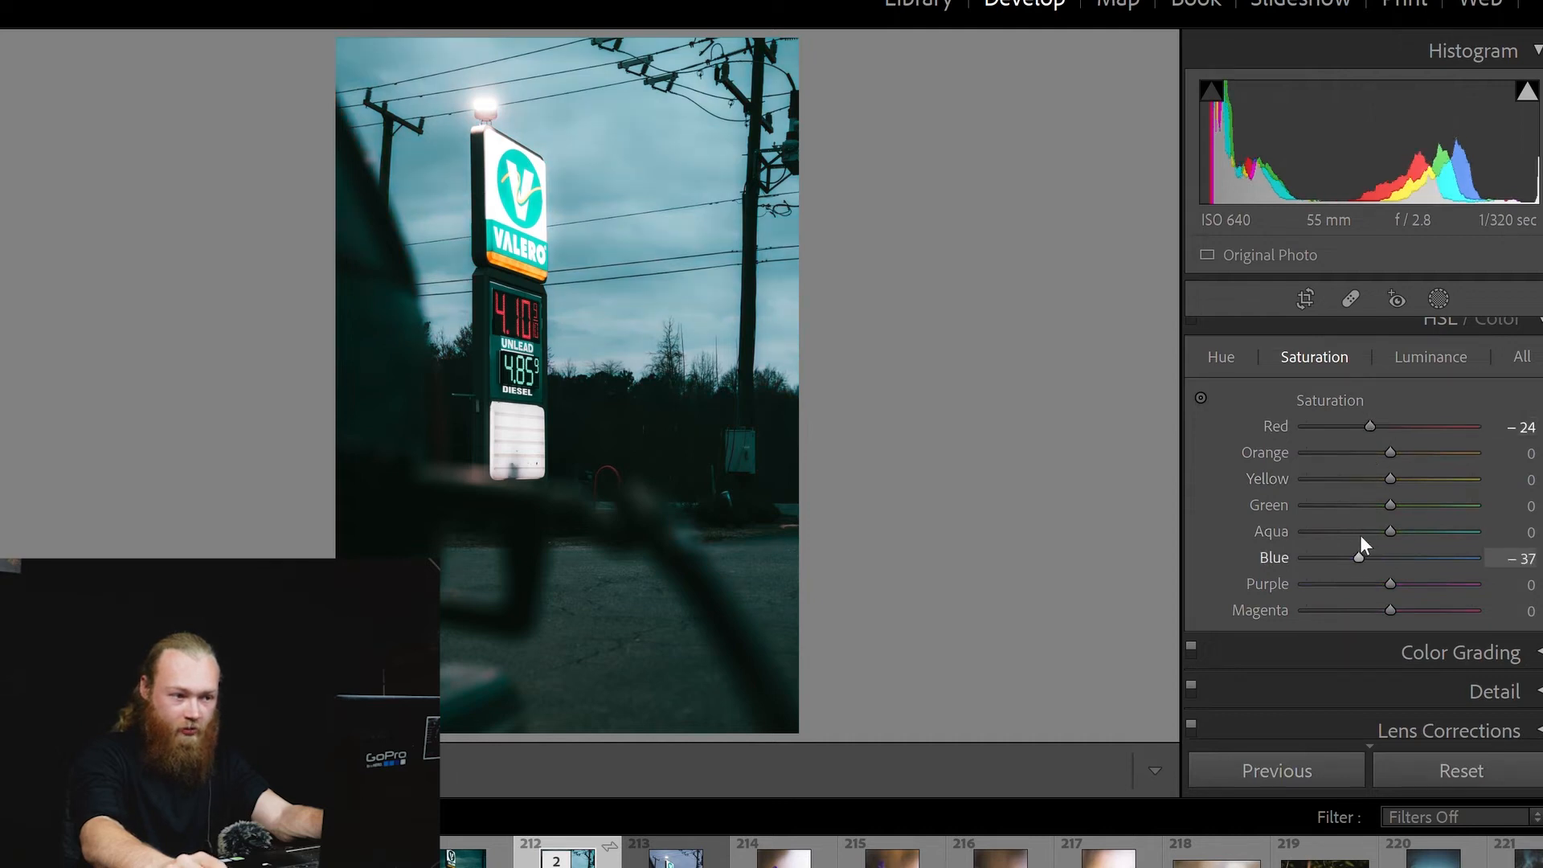
{"action": "left_click_drag", "start_coordinate": [1387, 507], "coordinate": [1425, 509]}
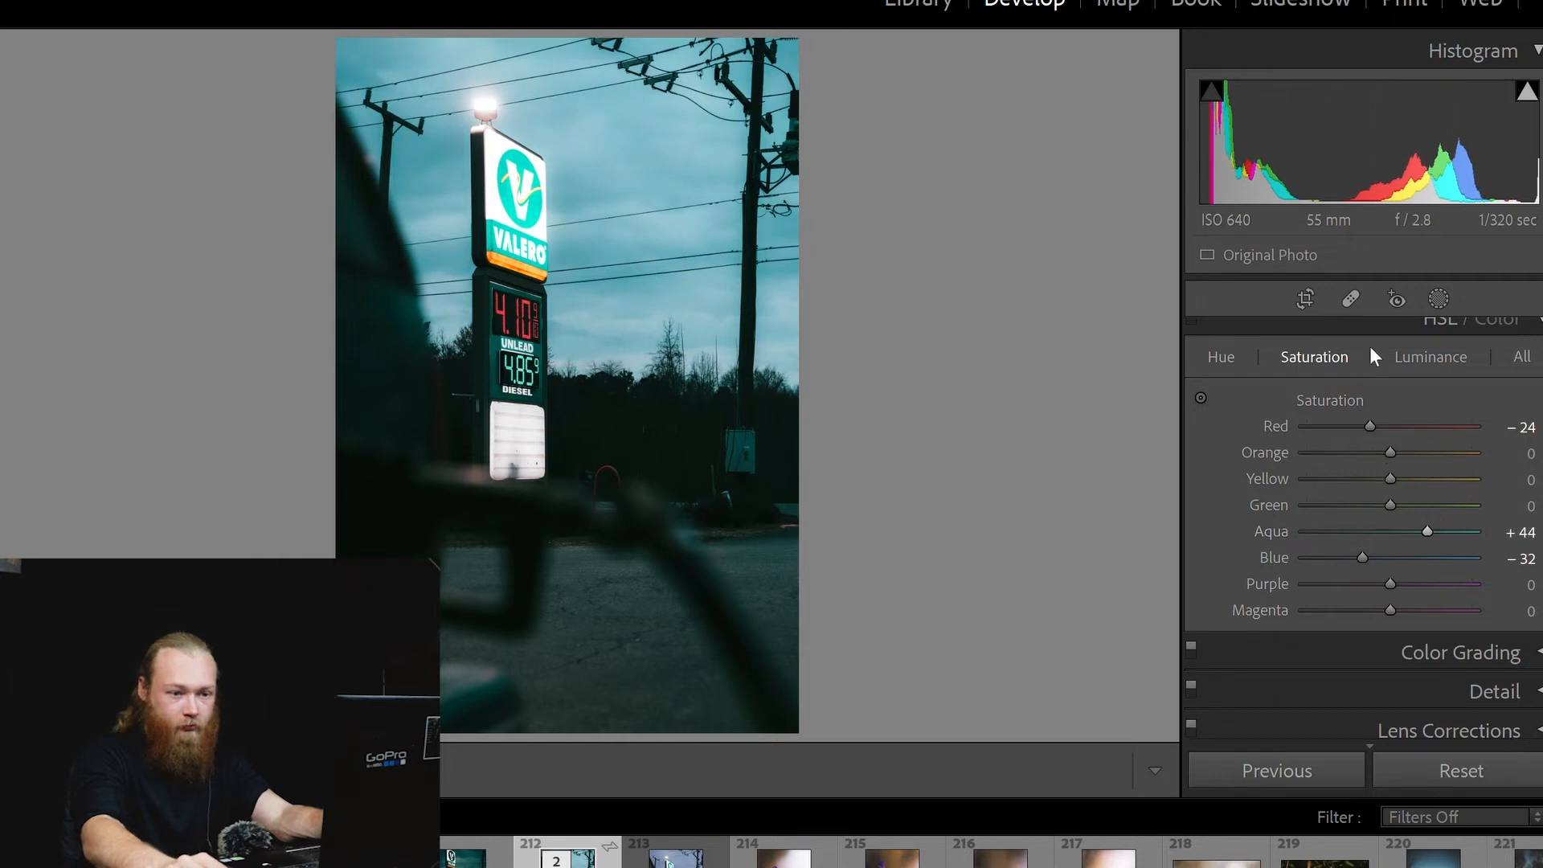
Step: Raise the Red luminance to +39 and check the red price digits on the sign up close
{"action": "left_click", "coordinate": [1424, 356]}
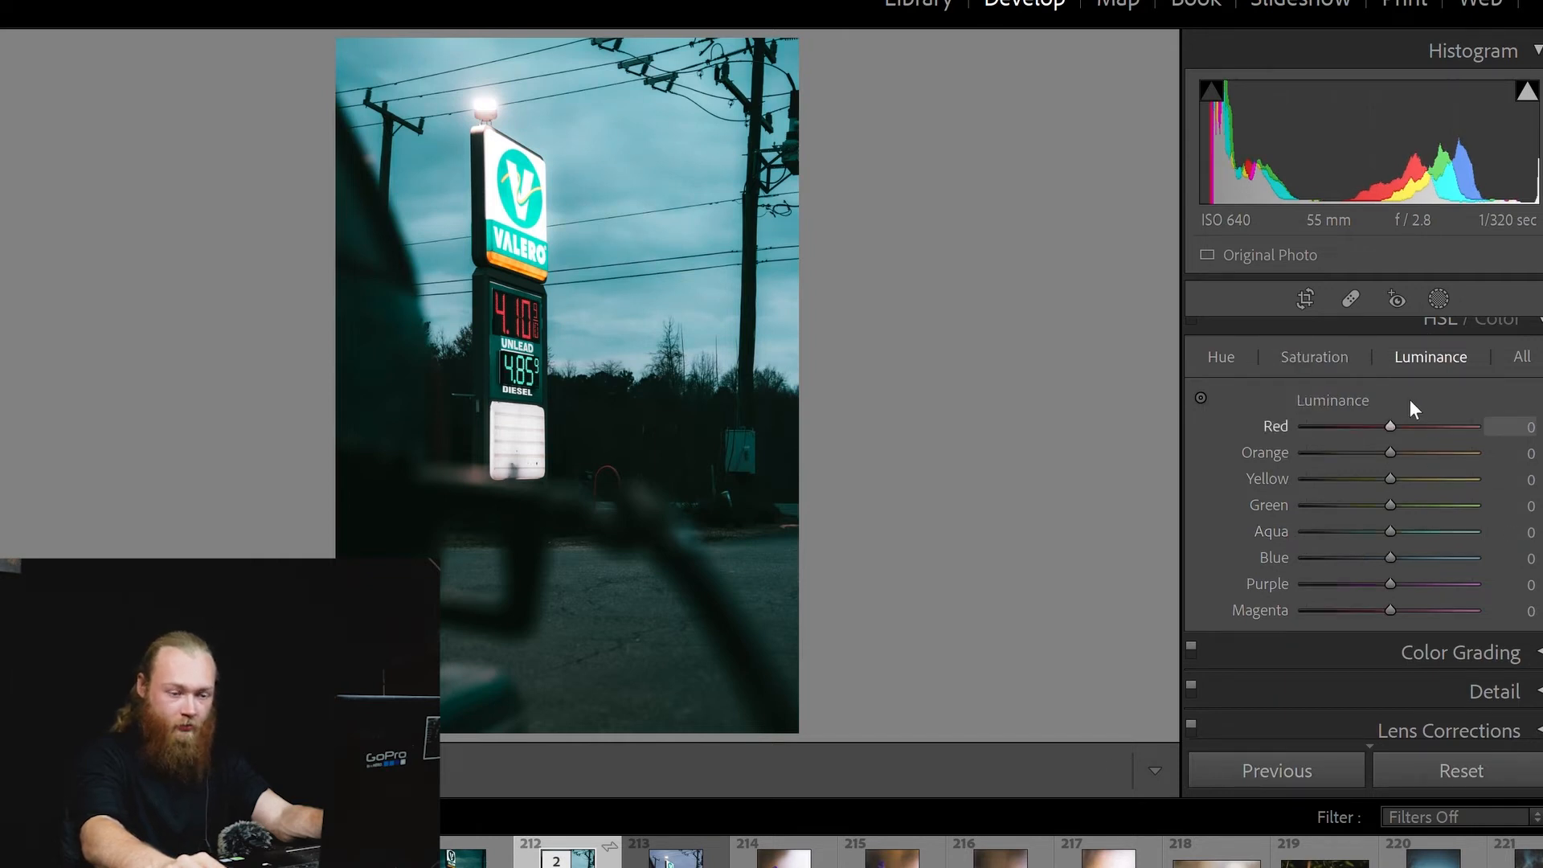
{"action": "left_click", "coordinate": [1417, 405]}
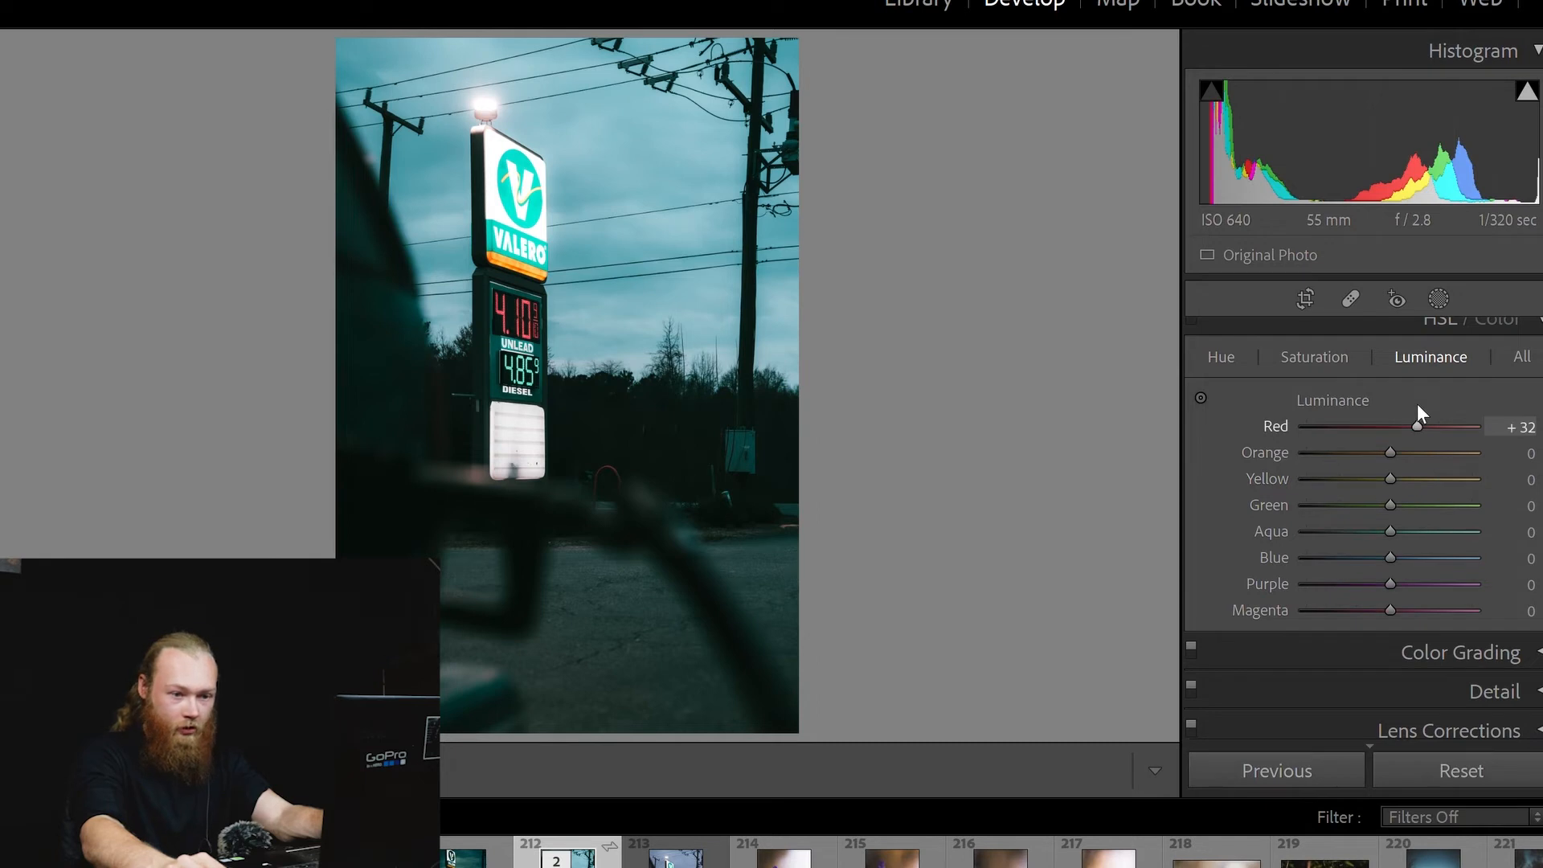
{"action": "left_click_drag", "start_coordinate": [1417, 406], "coordinate": [1424, 404]}
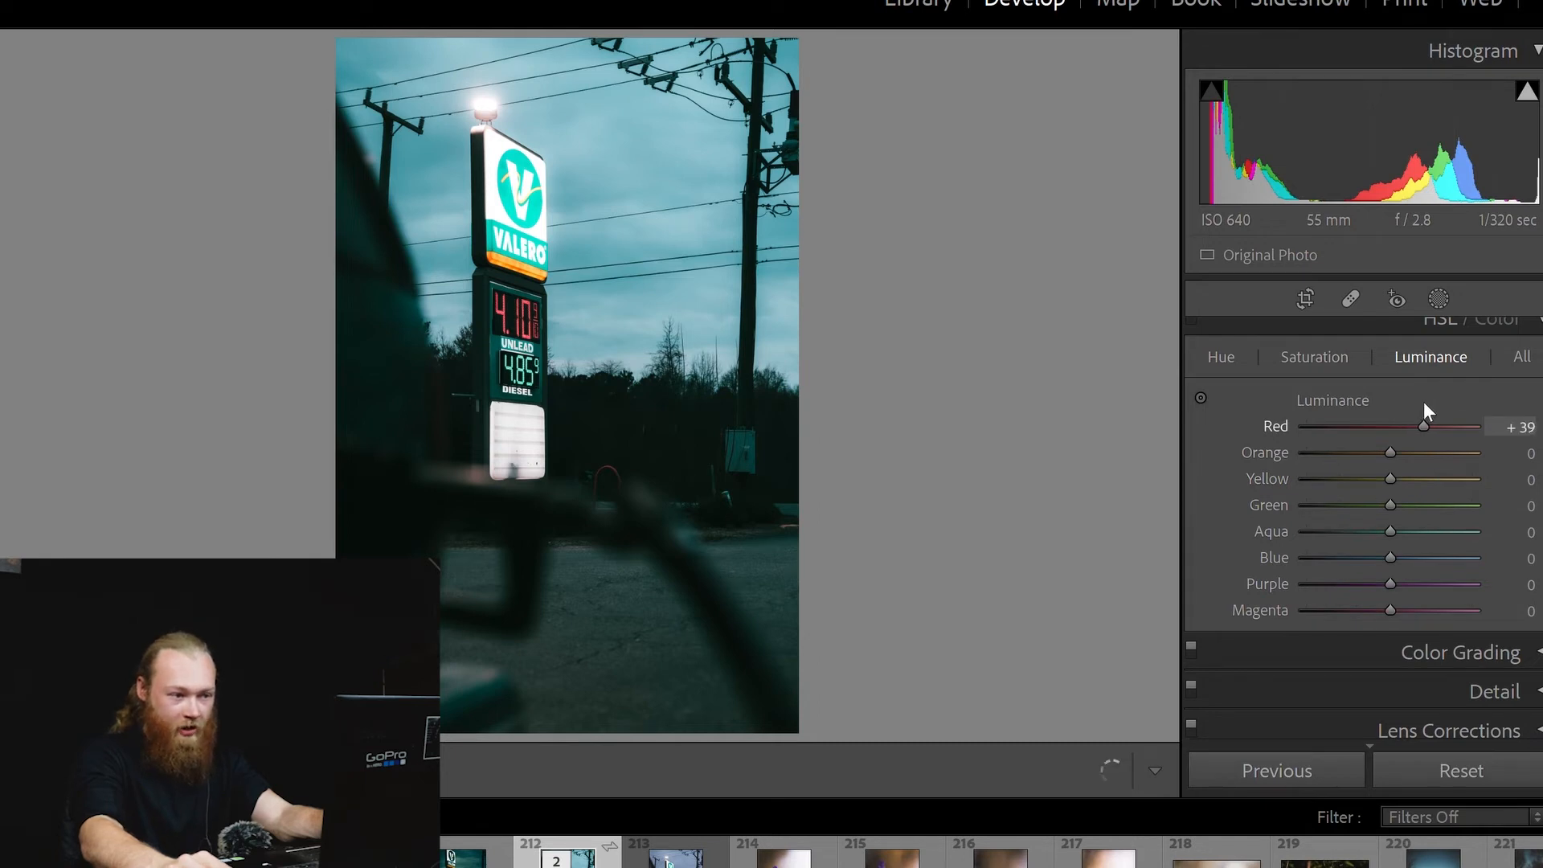
{"action": "left_click", "coordinate": [529, 304]}
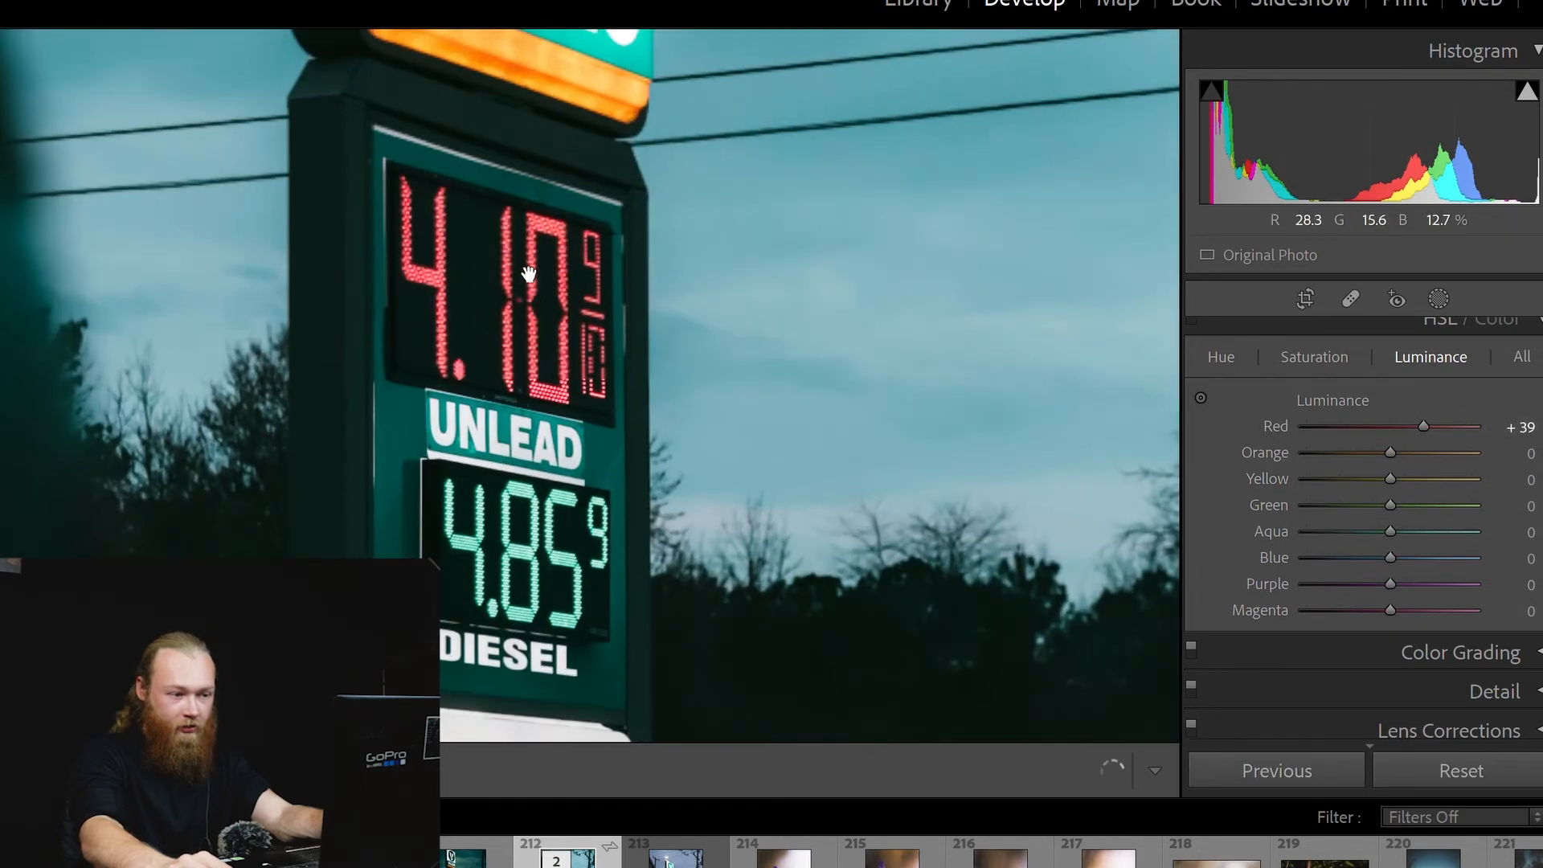
{"action": "left_click", "coordinate": [544, 335]}
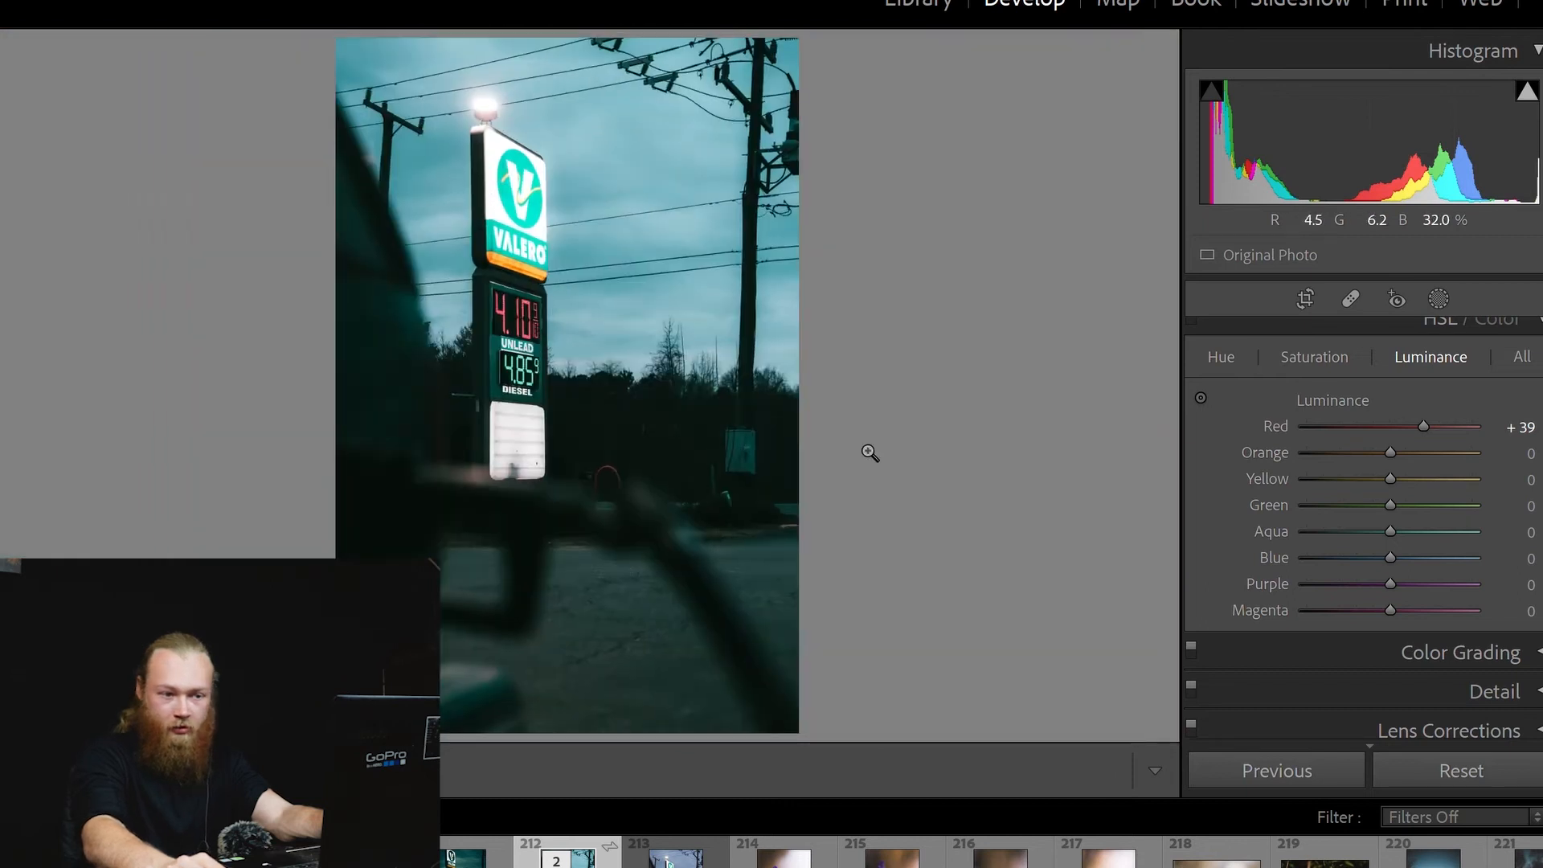
Step: Raise the Blue luminance to +4 to brighten the sky slightly
{"action": "key", "text": "Up"}
{"action": "key", "text": "Up"}
{"action": "key", "text": "Up"}
{"action": "key", "text": "Up"}
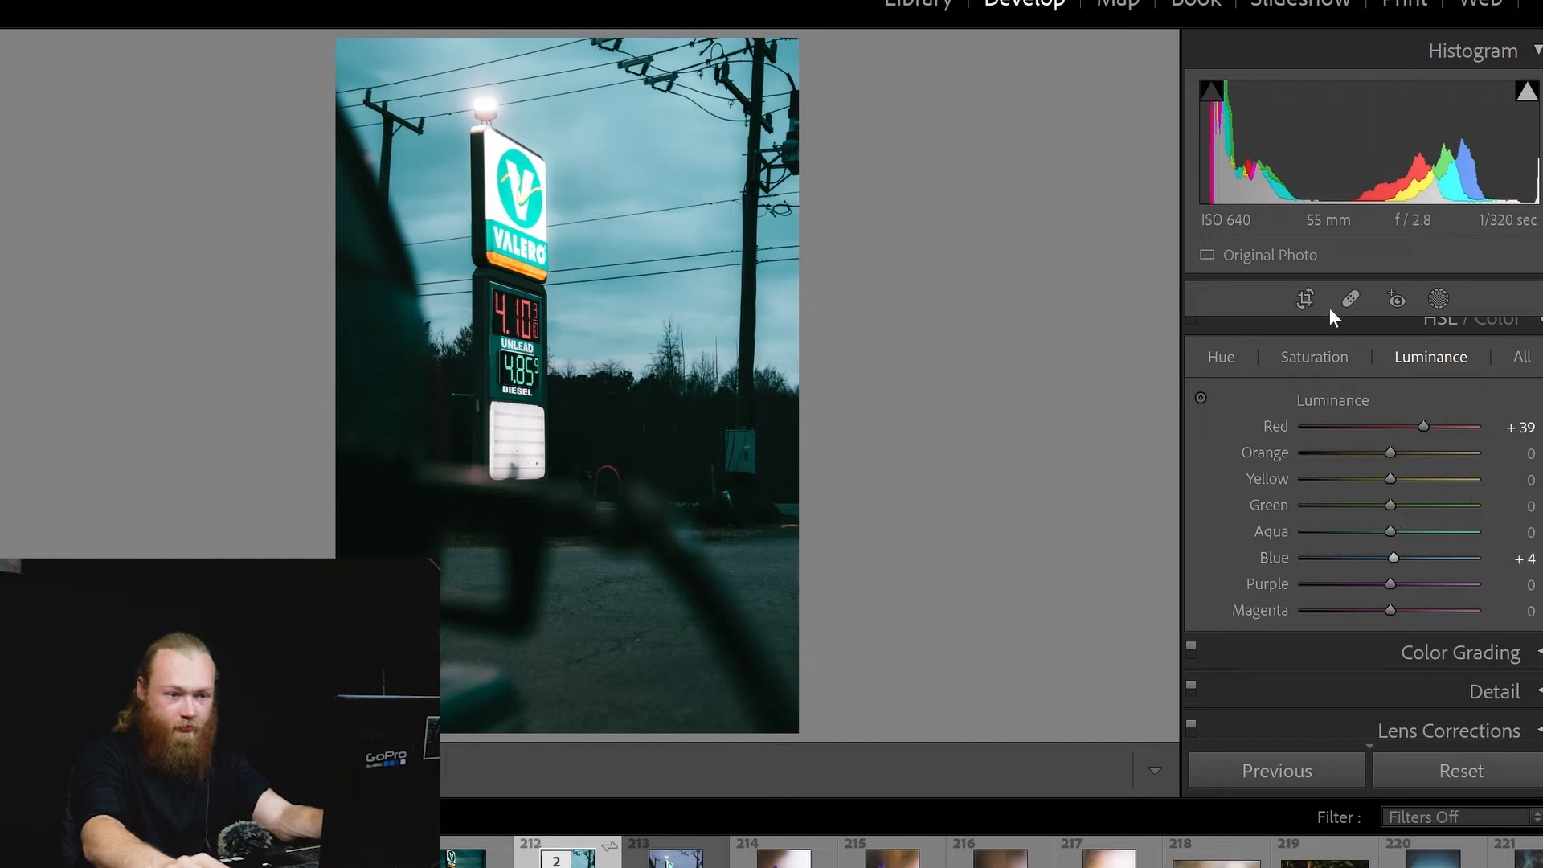
{"action": "key", "text": "ctrl+3"}
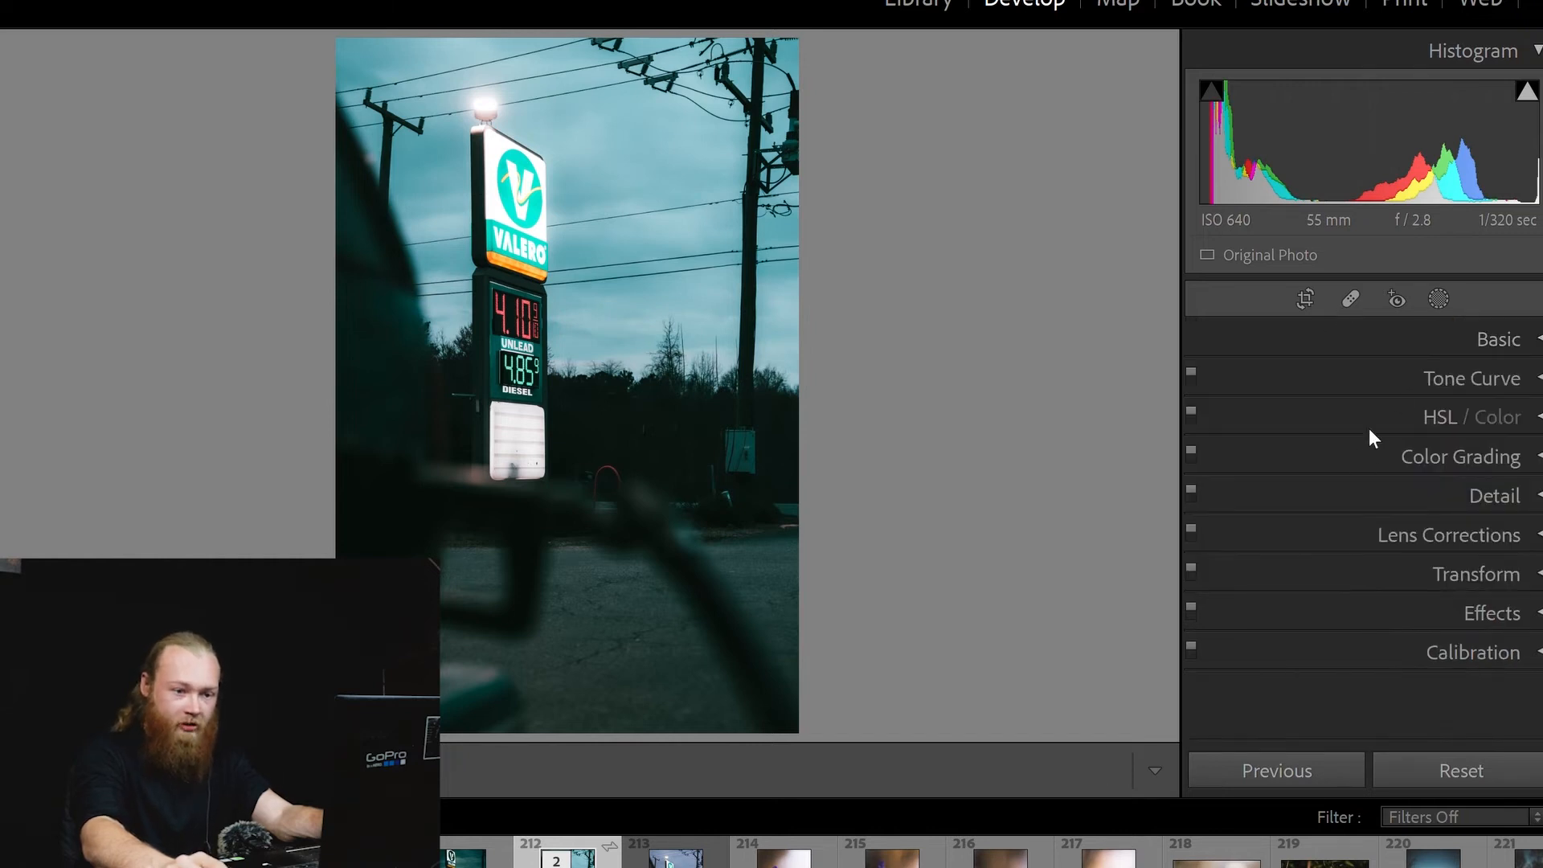
Step: Color grade the shadows with a slightly darkened teal tint and the highlights with a warm tint of H:45 S:20
{"action": "left_click", "coordinate": [1382, 452]}
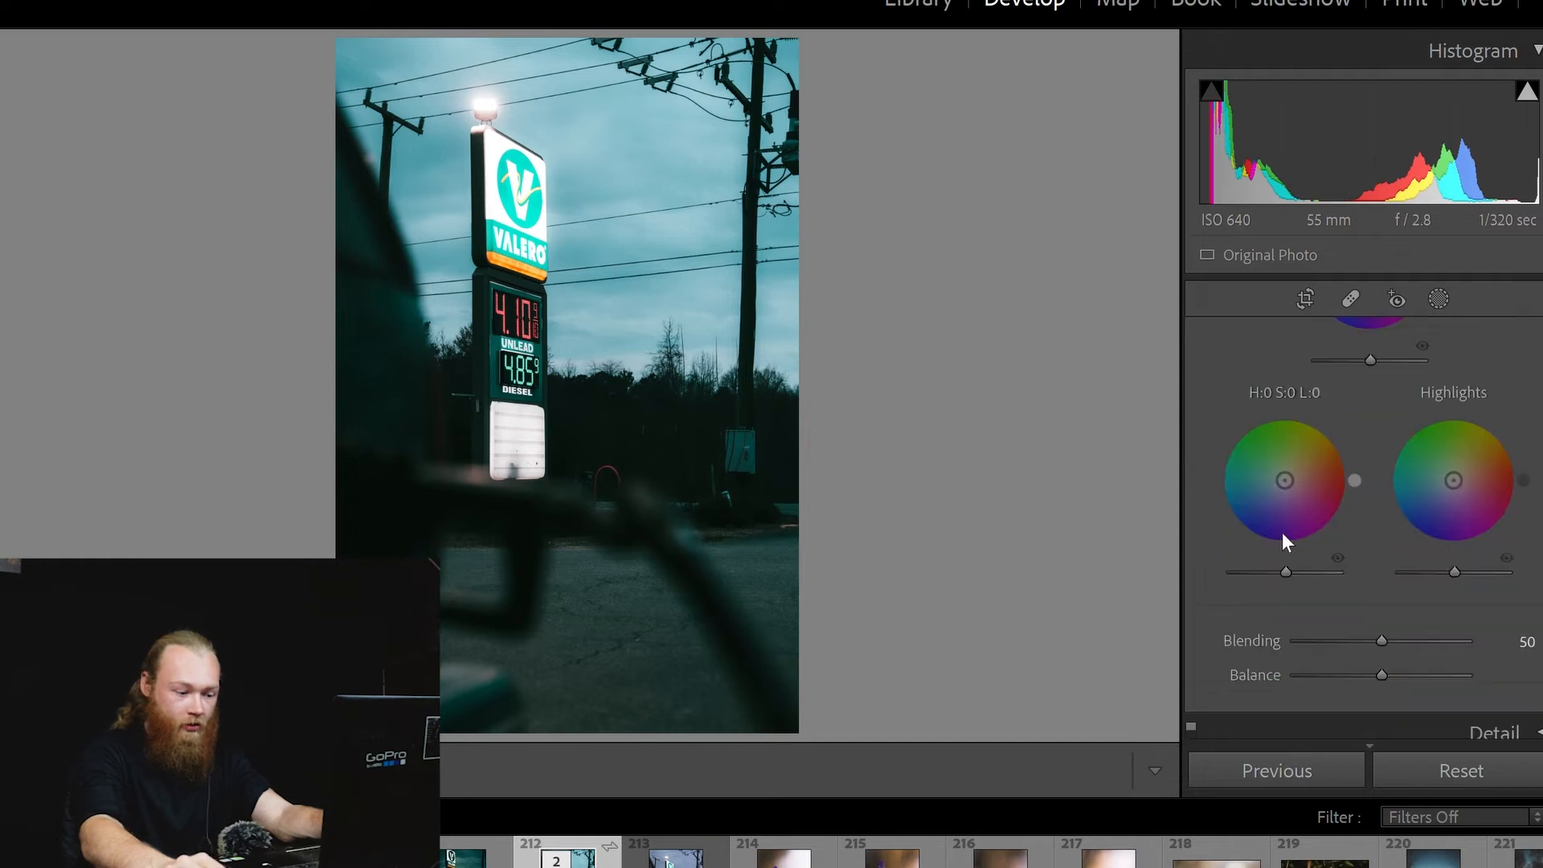
{"action": "mouse_move", "coordinate": [1282, 481]}
{"action": "left_mouse_down"}
{"action": "mouse_move", "coordinate": [1262, 481]}
{"action": "mouse_move", "coordinate": [1273, 477]}
{"action": "left_mouse_up"}
{"action": "left_click_drag", "start_coordinate": [1278, 541], "coordinate": [1271, 546]}
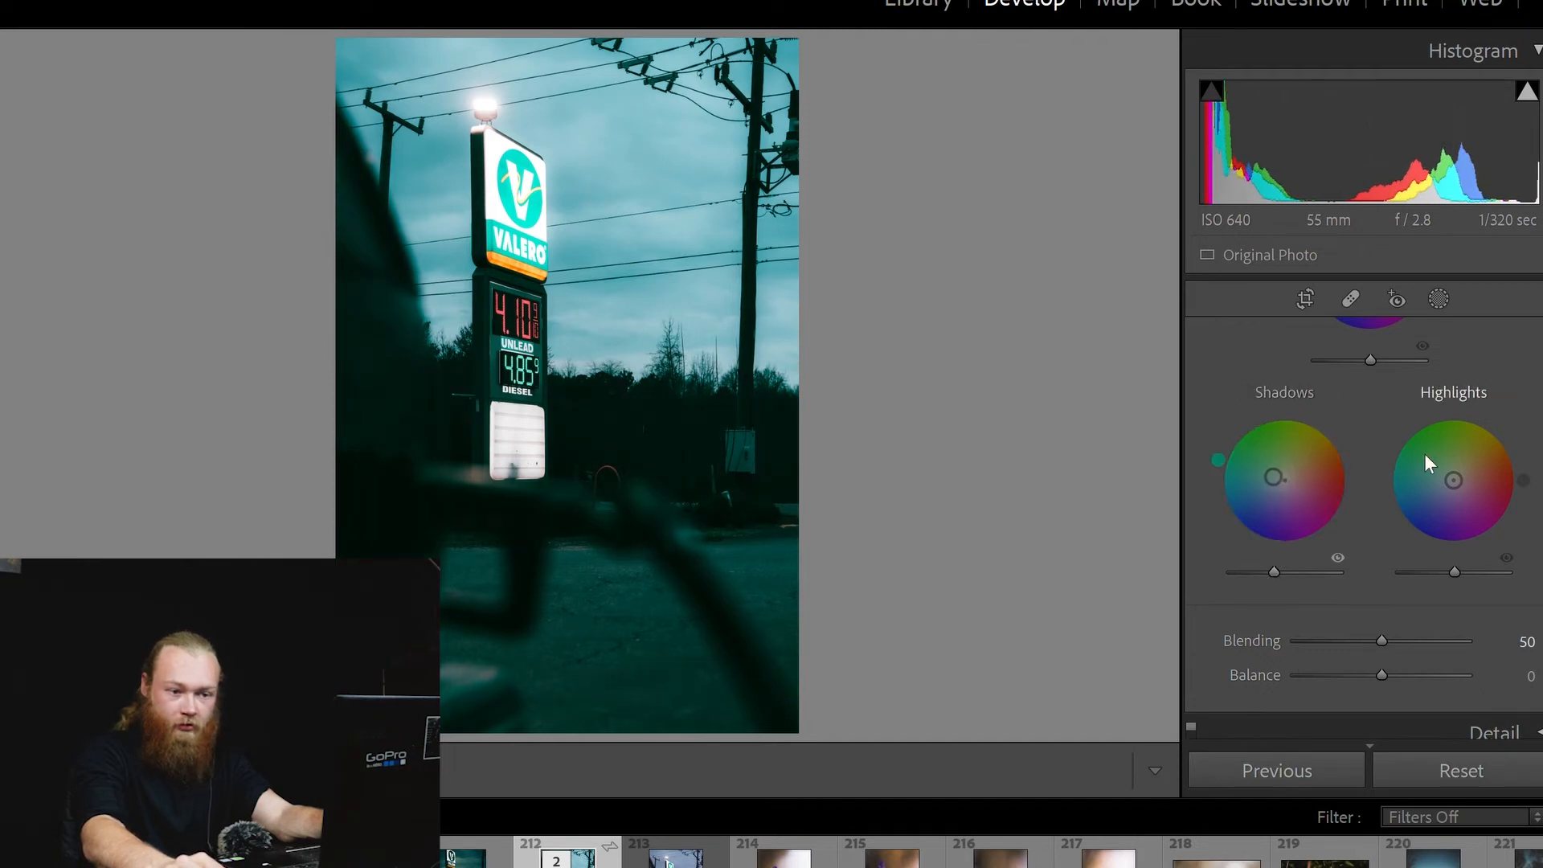
{"action": "left_click_drag", "start_coordinate": [1443, 448], "coordinate": [1461, 472]}
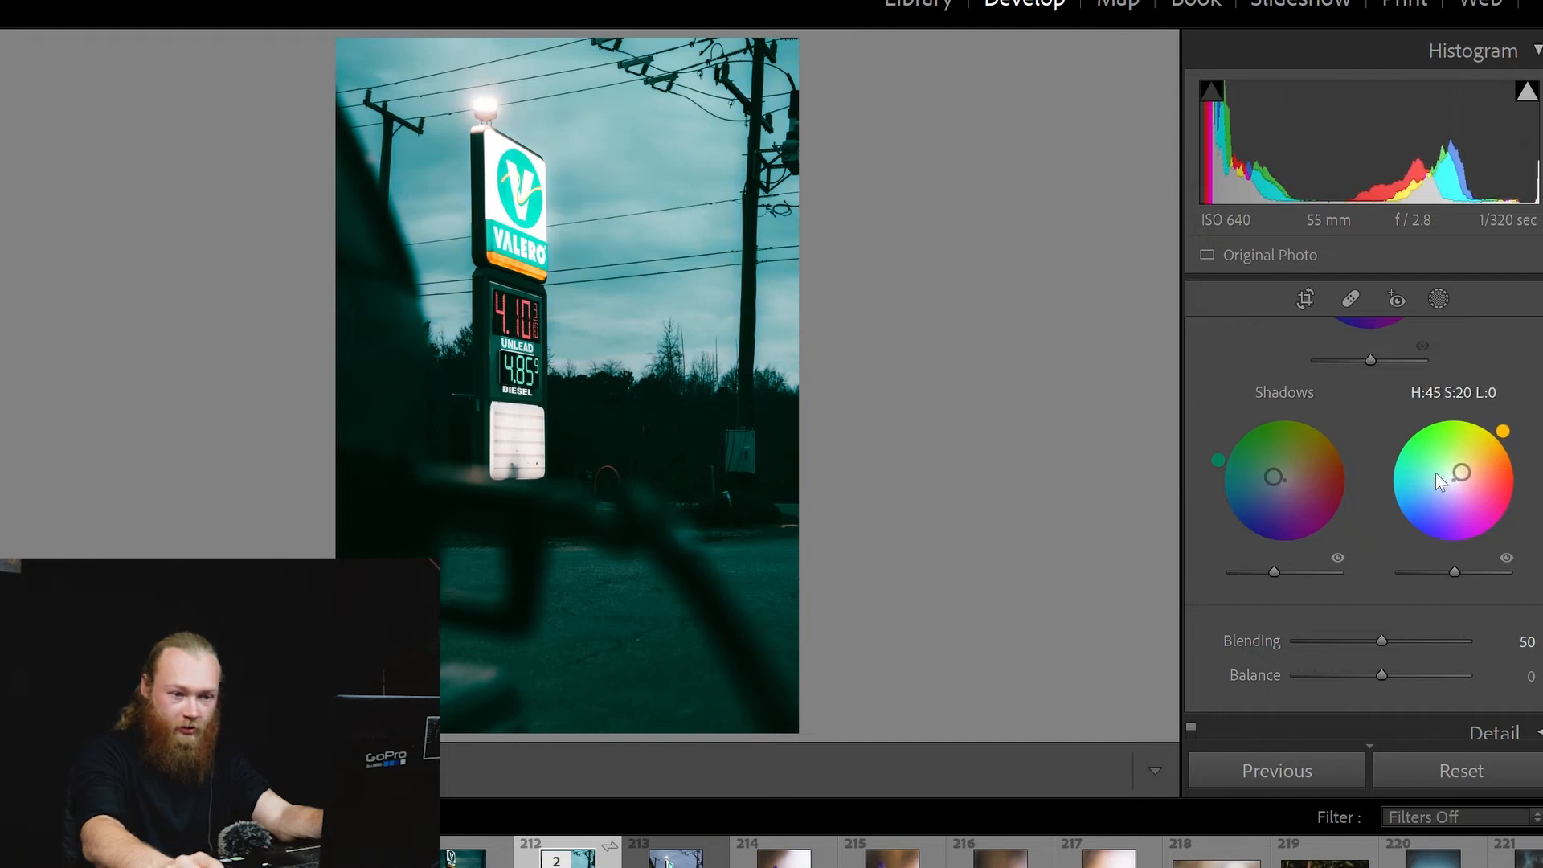
Step: Color grade the midtones with a warm yellow tint of about H:52 S:15
{"action": "scroll", "coordinate": [1400, 464], "scroll_direction": "up", "scroll_amount": 5}
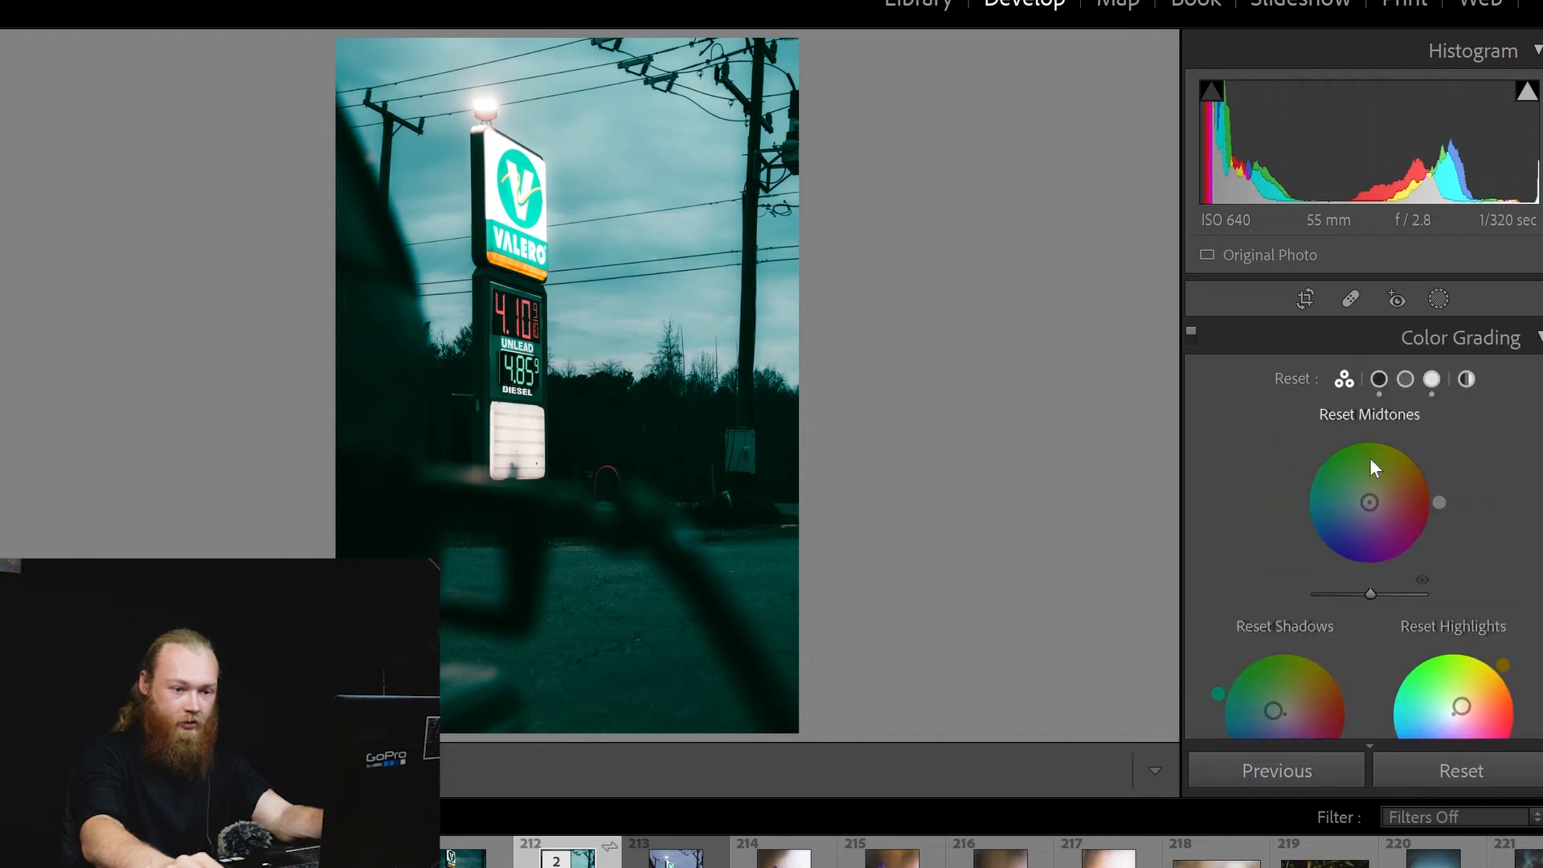
{"action": "left_click_drag", "start_coordinate": [1369, 502], "coordinate": [1373, 493]}
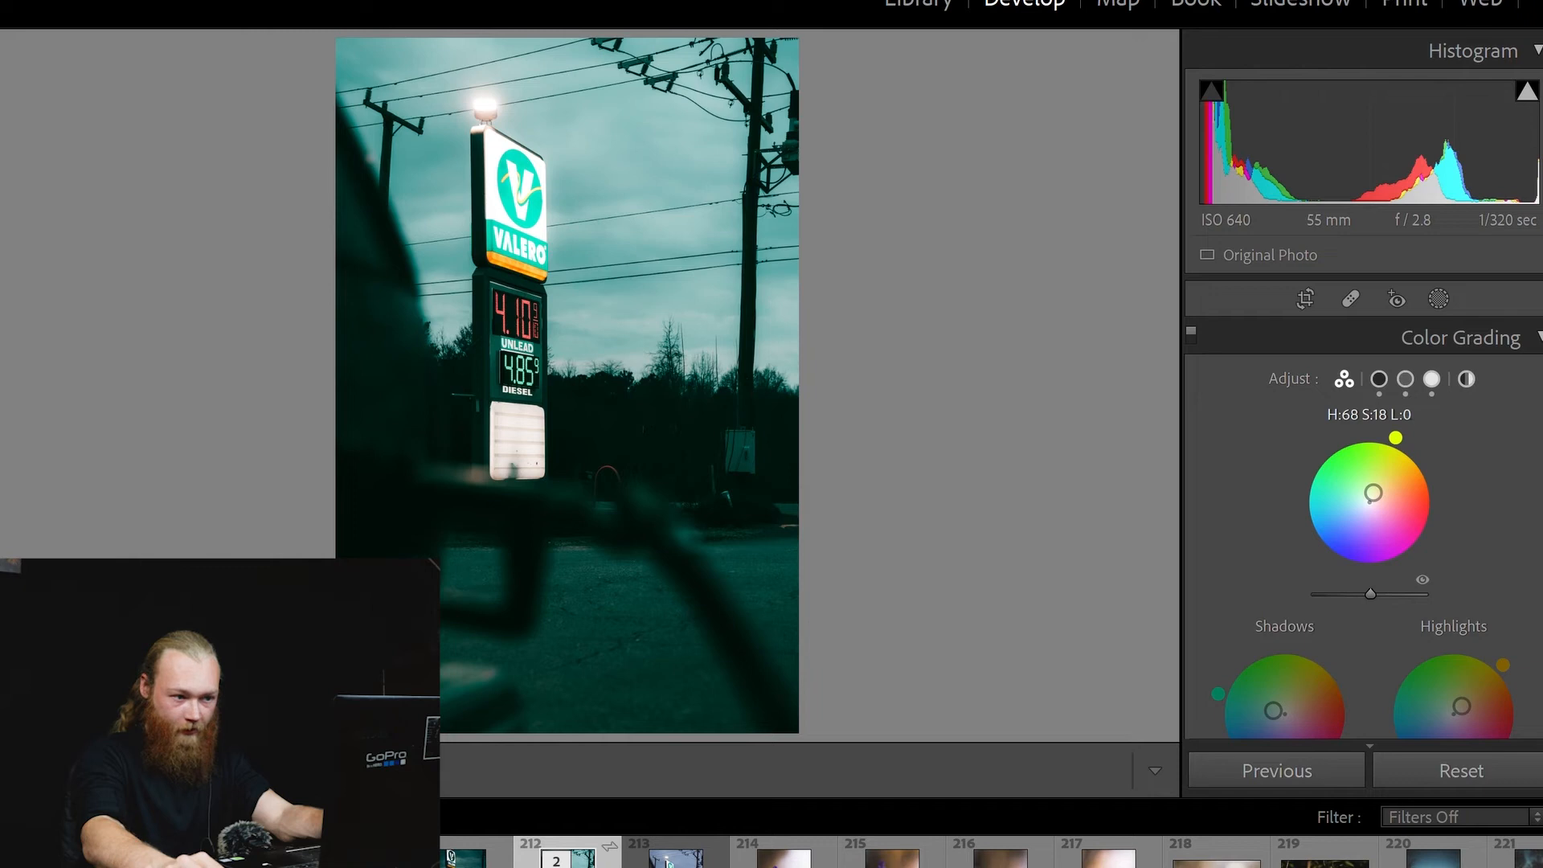
{"action": "left_click_drag", "start_coordinate": [1373, 493], "coordinate": [1374, 496]}
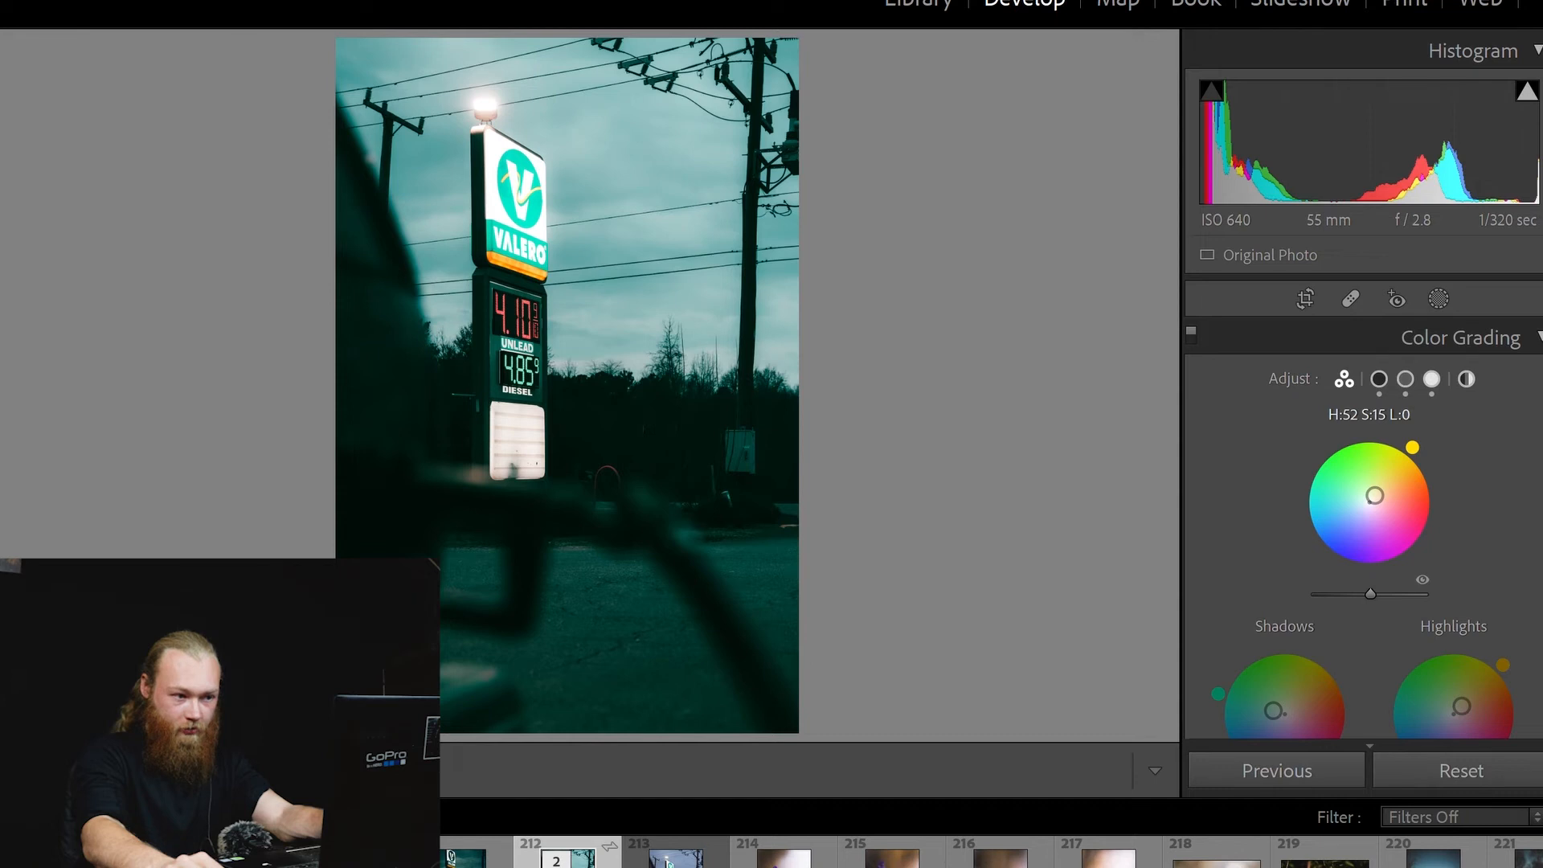
{"action": "left_click_drag", "start_coordinate": [1375, 495], "coordinate": [1375, 495]}
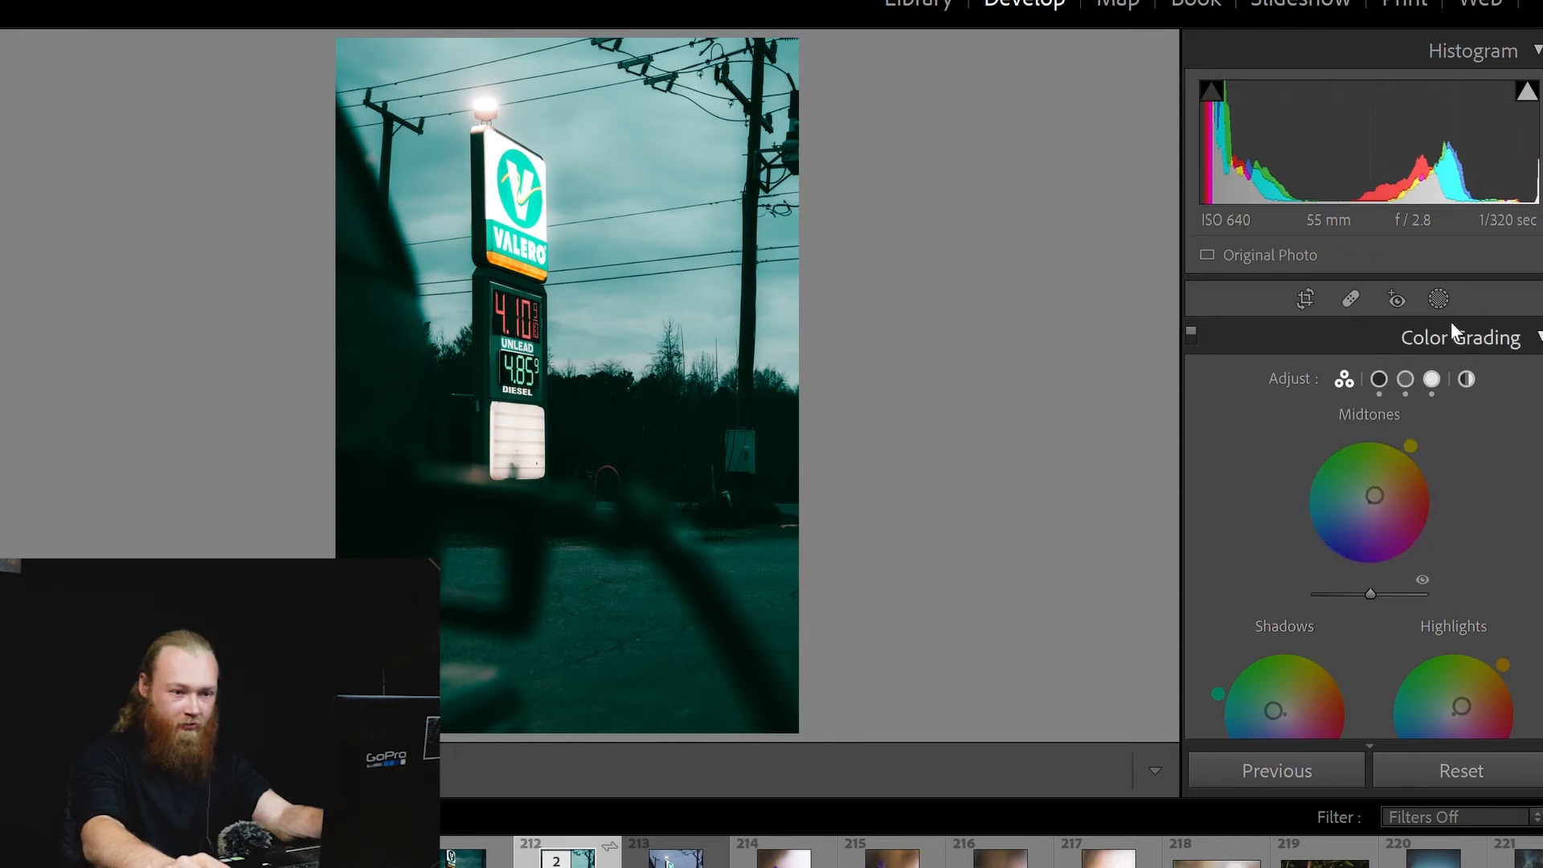
{"action": "left_click", "coordinate": [1449, 328]}
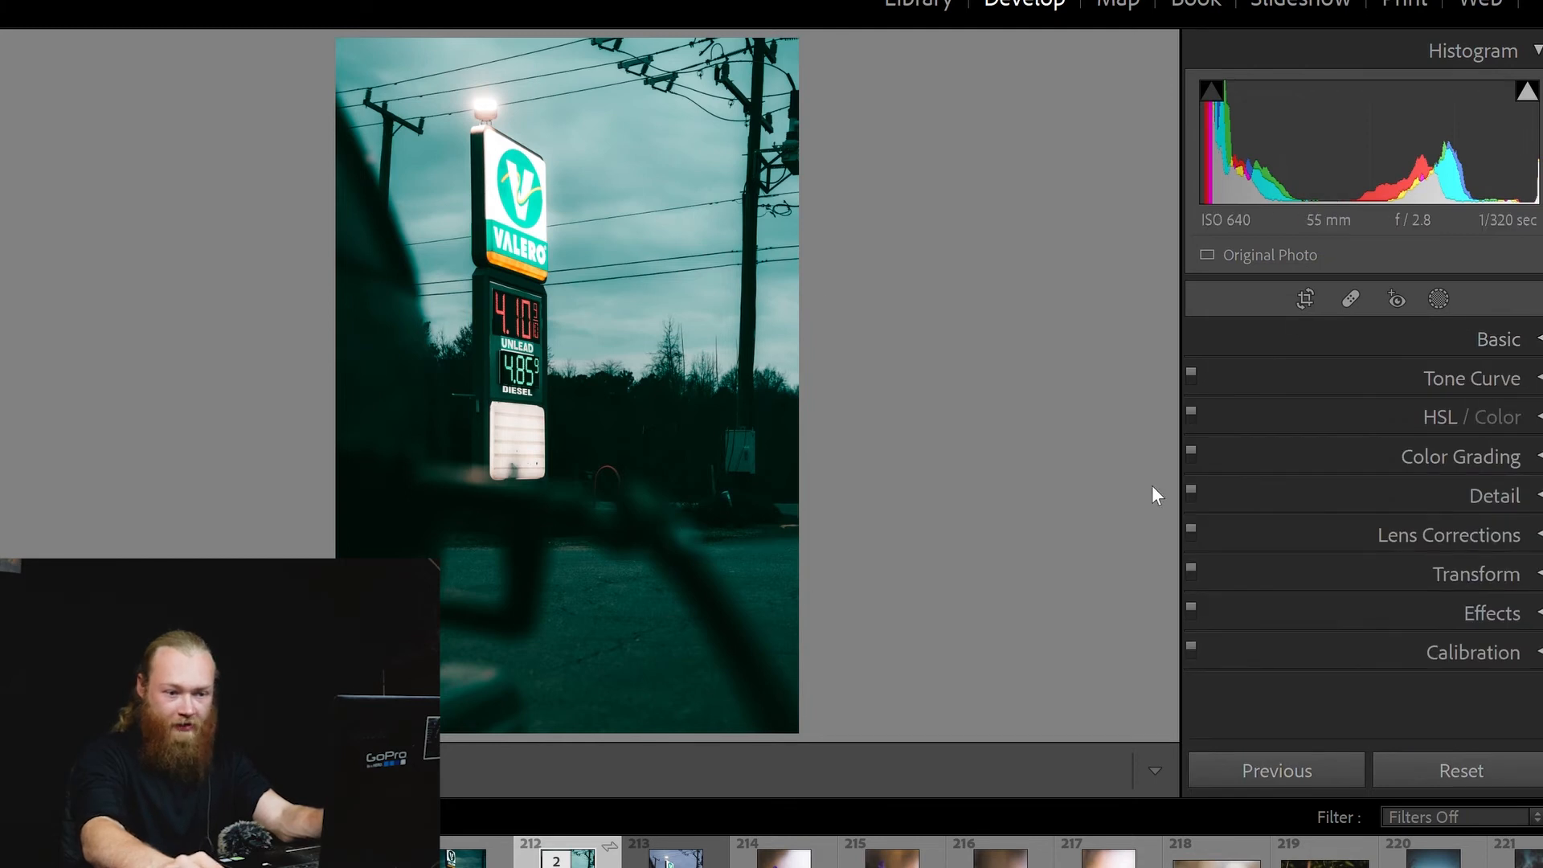
Step: Add a subtle post-crop vignette with Amount -10, Midpoint 45 and Feather 83
{"action": "left_click", "coordinate": [1383, 606]}
{"action": "left_click_drag", "start_coordinate": [1385, 489], "coordinate": [1378, 488]}
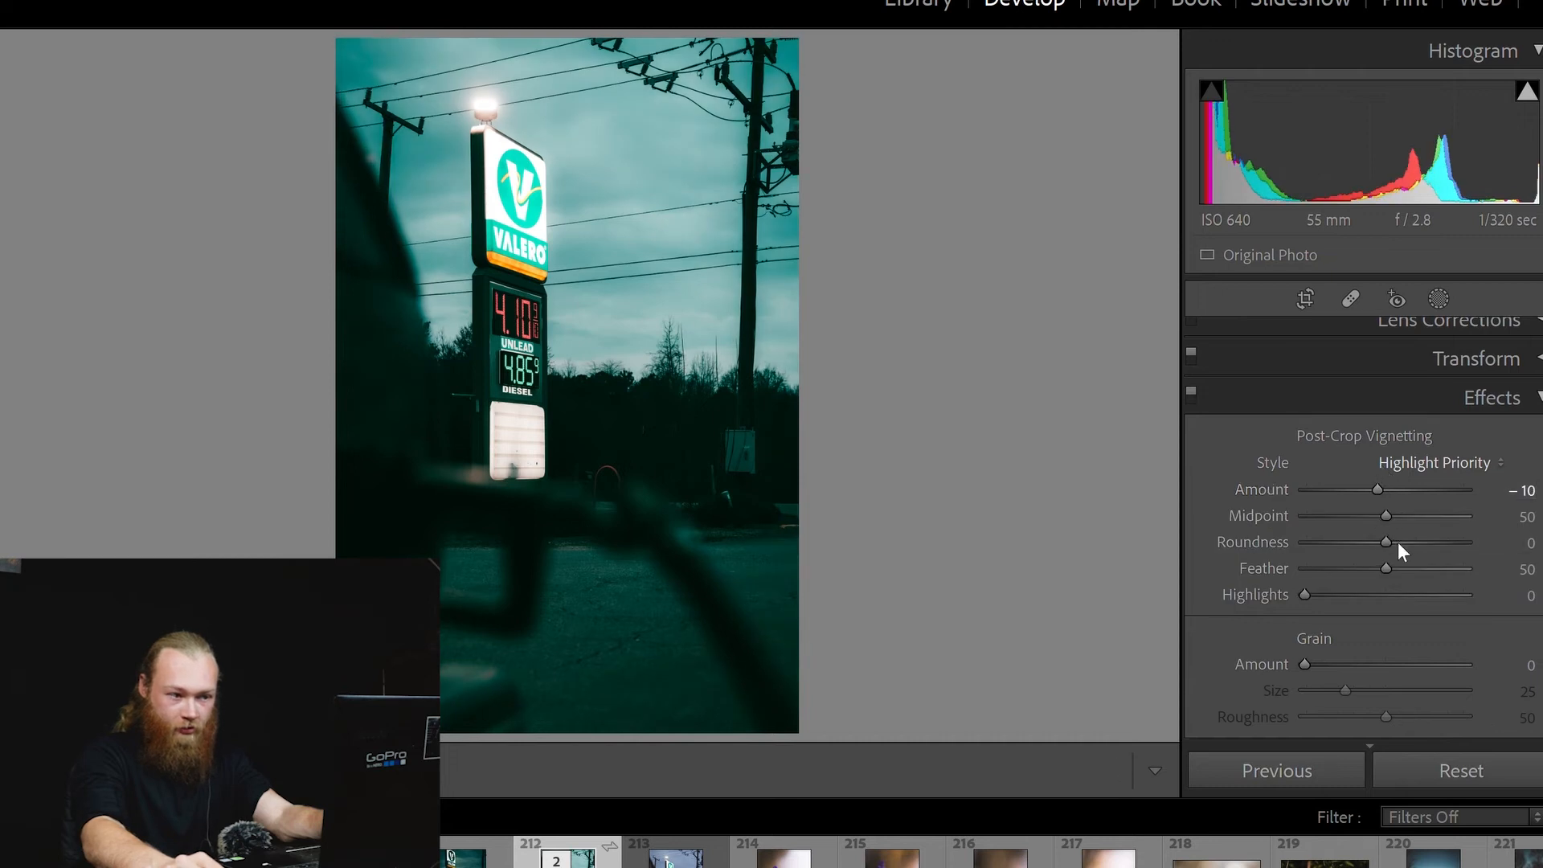
{"action": "left_click_drag", "start_coordinate": [1391, 544], "coordinate": [1440, 544]}
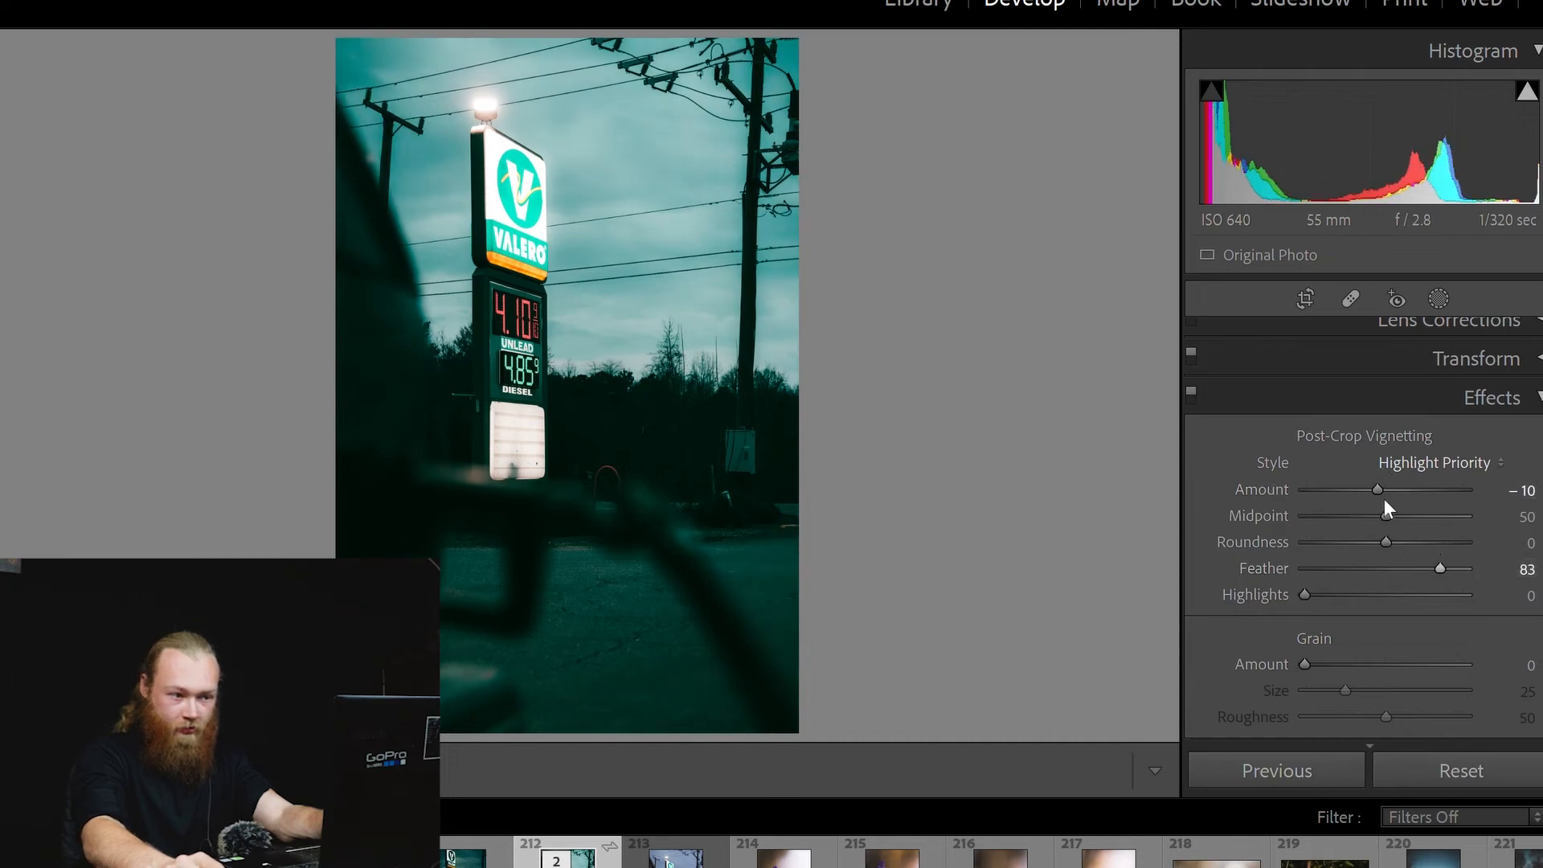
{"action": "left_click_drag", "start_coordinate": [1384, 491], "coordinate": [1377, 492]}
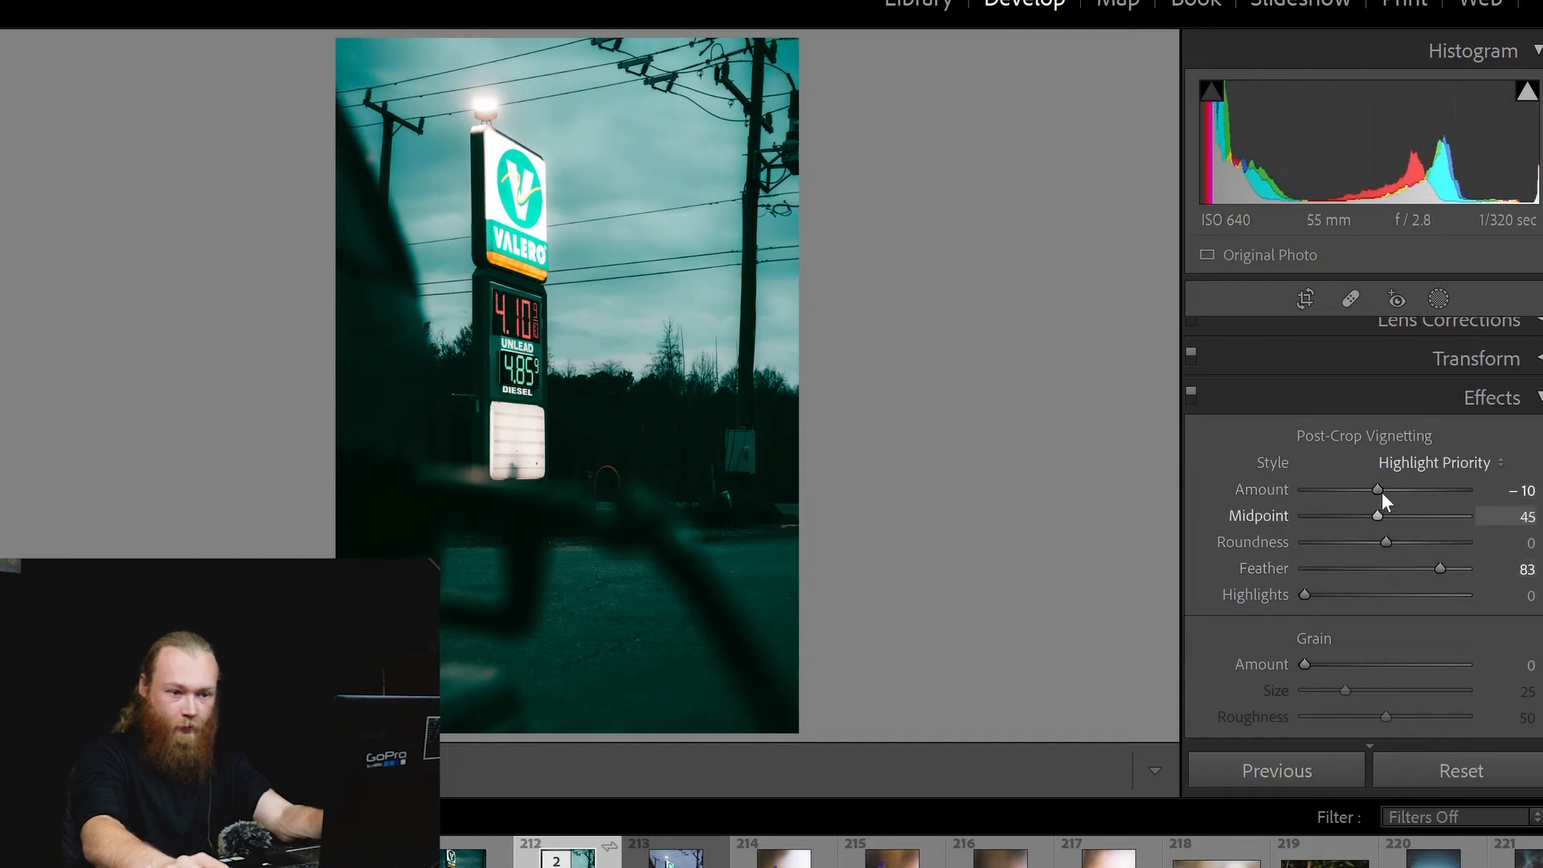
Step: Refine the photo's tones by setting Blacks to +5, Highlights to -79 and Shadows to +45
{"action": "left_click", "coordinate": [1366, 388]}
{"action": "left_click", "coordinate": [1411, 325]}
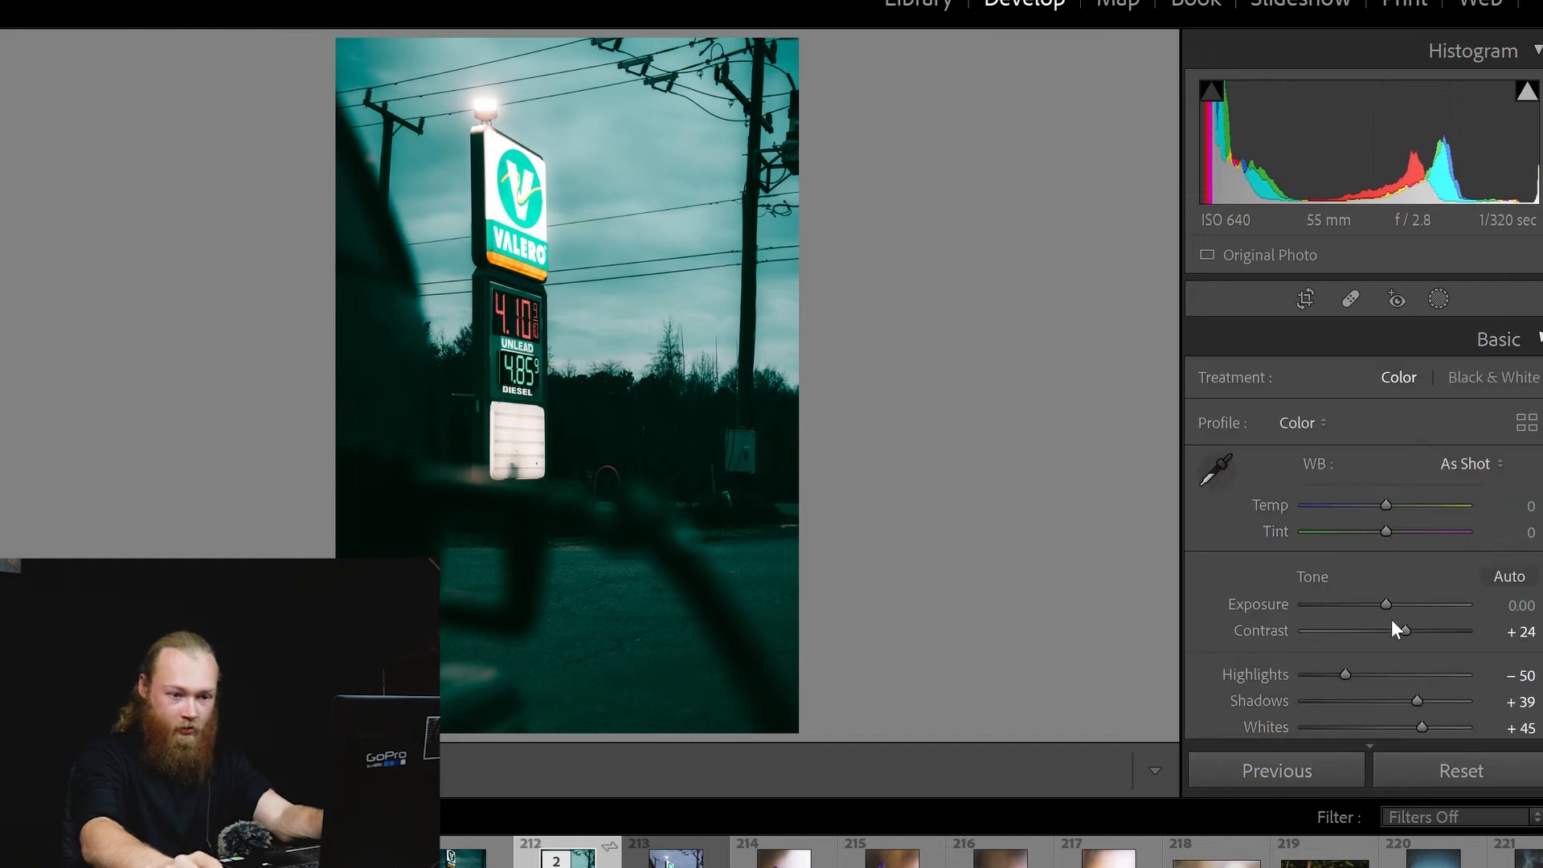
{"action": "scroll", "coordinate": [1391, 619], "scroll_direction": "down", "scroll_amount": 5}
{"action": "mouse_move", "coordinate": [1366, 428]}
{"action": "left_mouse_down"}
{"action": "mouse_move", "coordinate": [1363, 407]}
{"action": "mouse_move", "coordinate": [1387, 410]}
{"action": "left_mouse_up"}
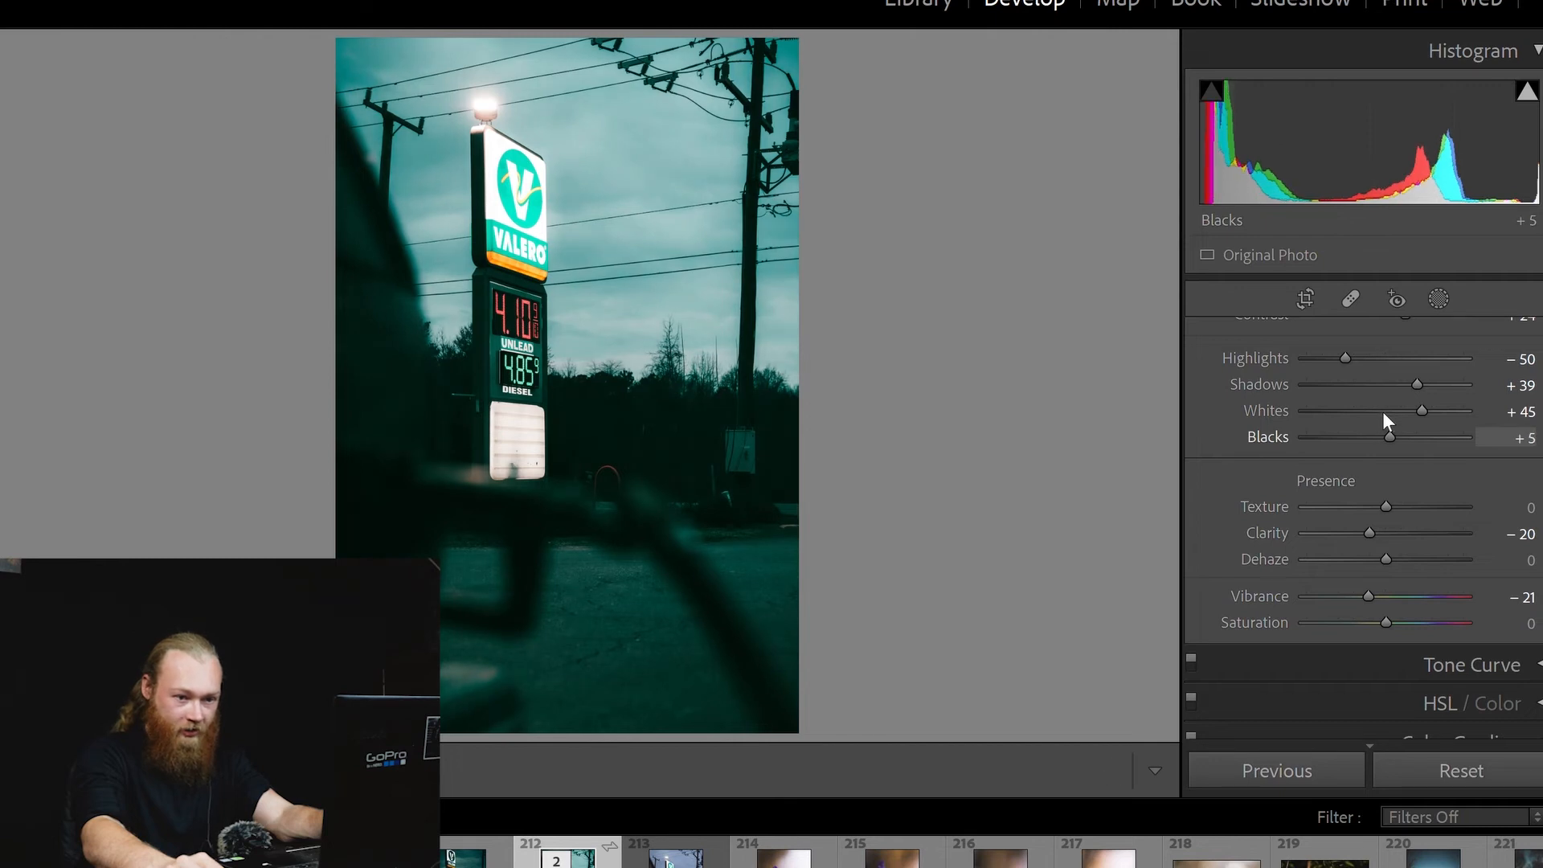
{"action": "left_click_drag", "start_coordinate": [1415, 363], "coordinate": [1318, 328]}
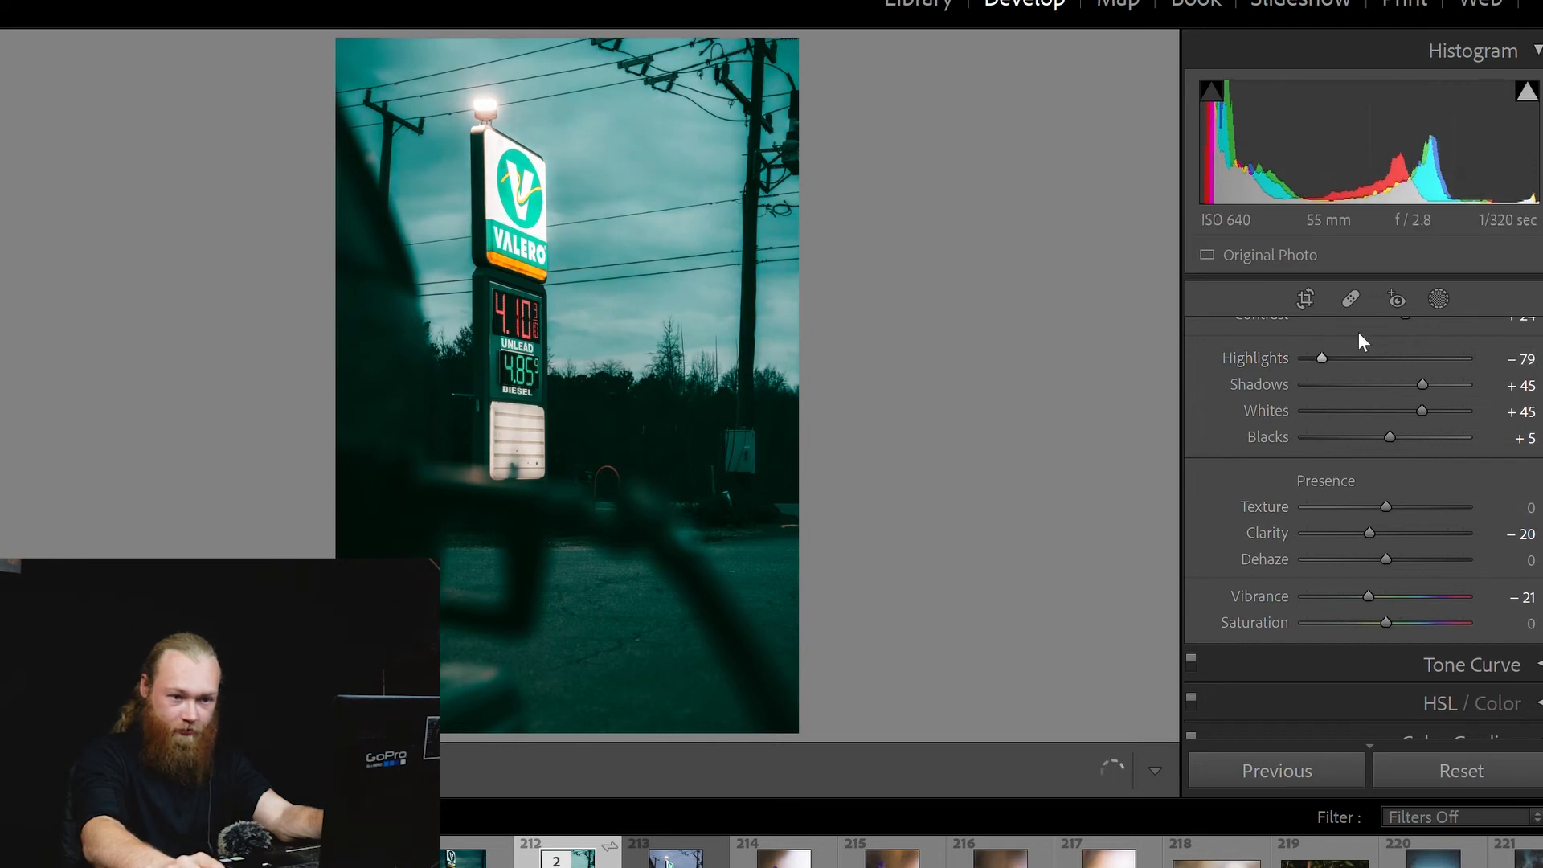
{"action": "scroll", "coordinate": [1396, 326], "scroll_direction": "up", "scroll_amount": 5}
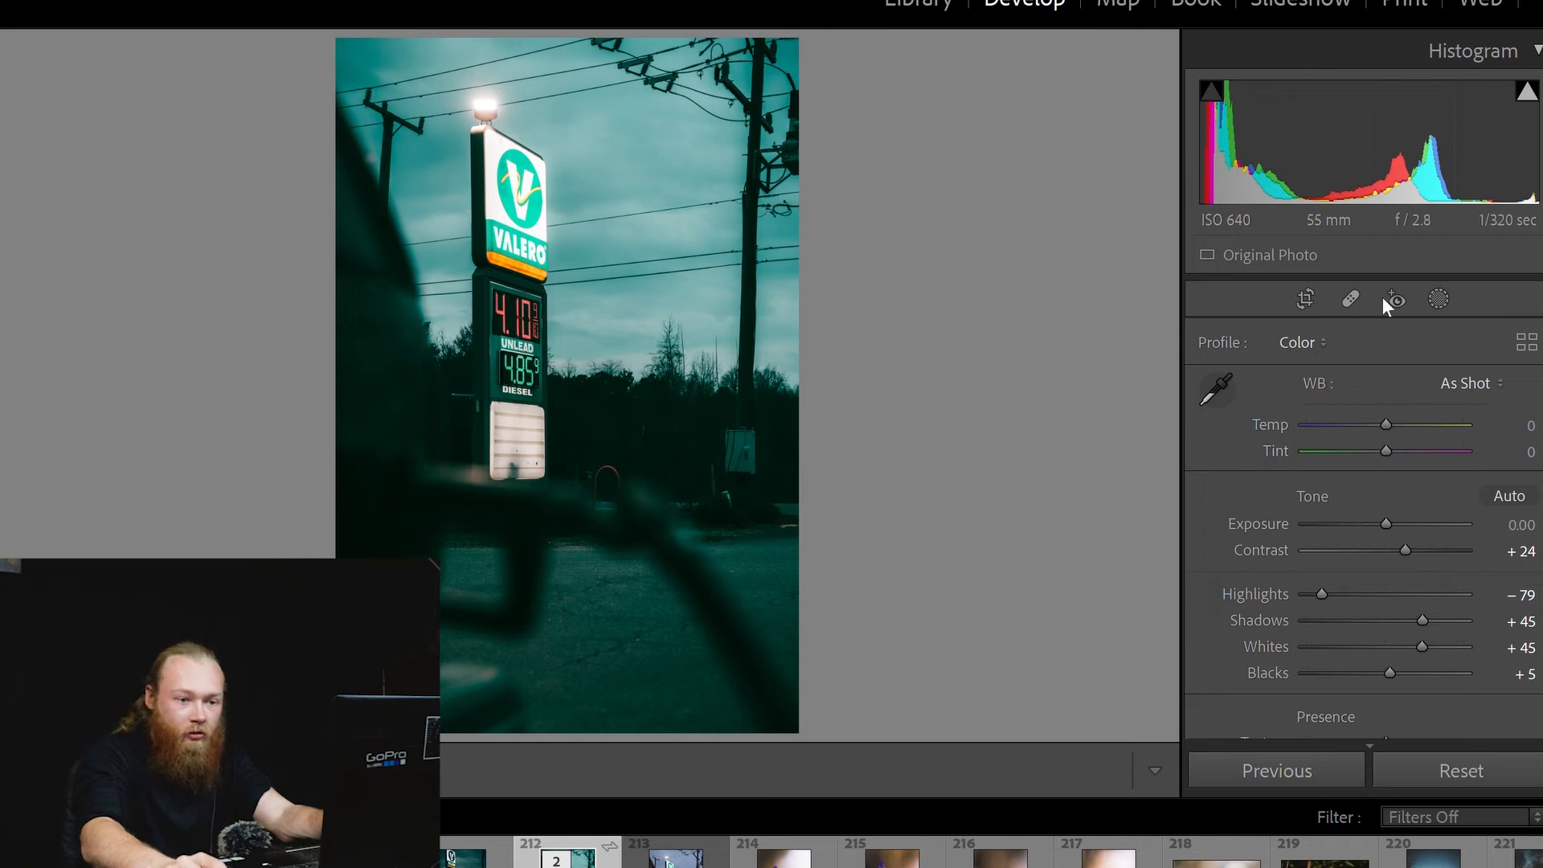
{"action": "scroll", "coordinate": [1390, 325], "scroll_direction": "up", "scroll_amount": 2}
{"action": "left_click", "coordinate": [1387, 321]}
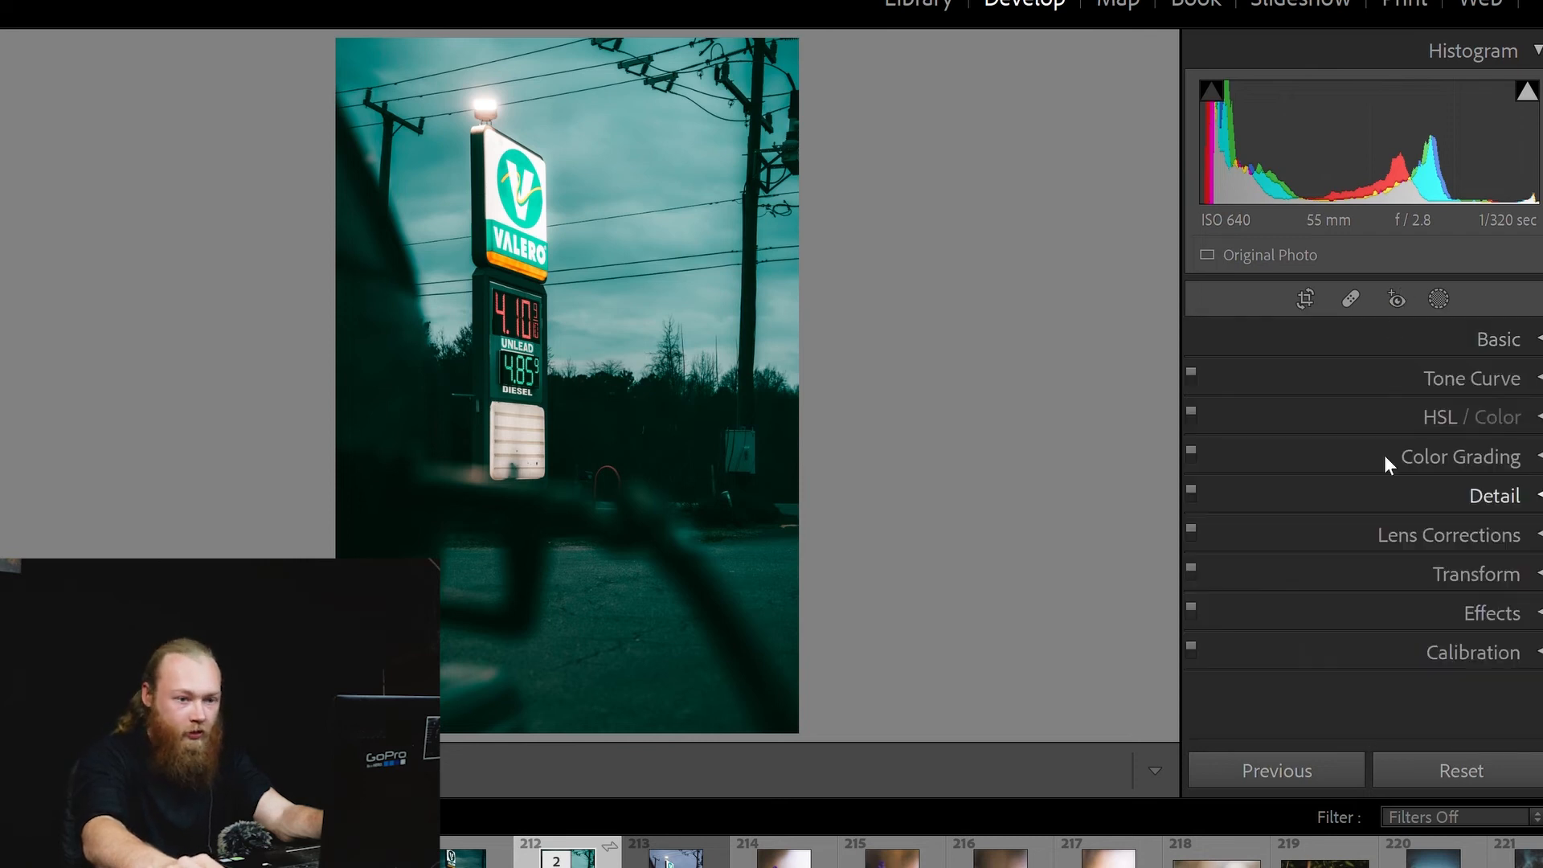
Step: Straighten the photo with a crop rotation angle of 0.91, keeping the original aspect ratio
{"action": "left_click", "coordinate": [1306, 299]}
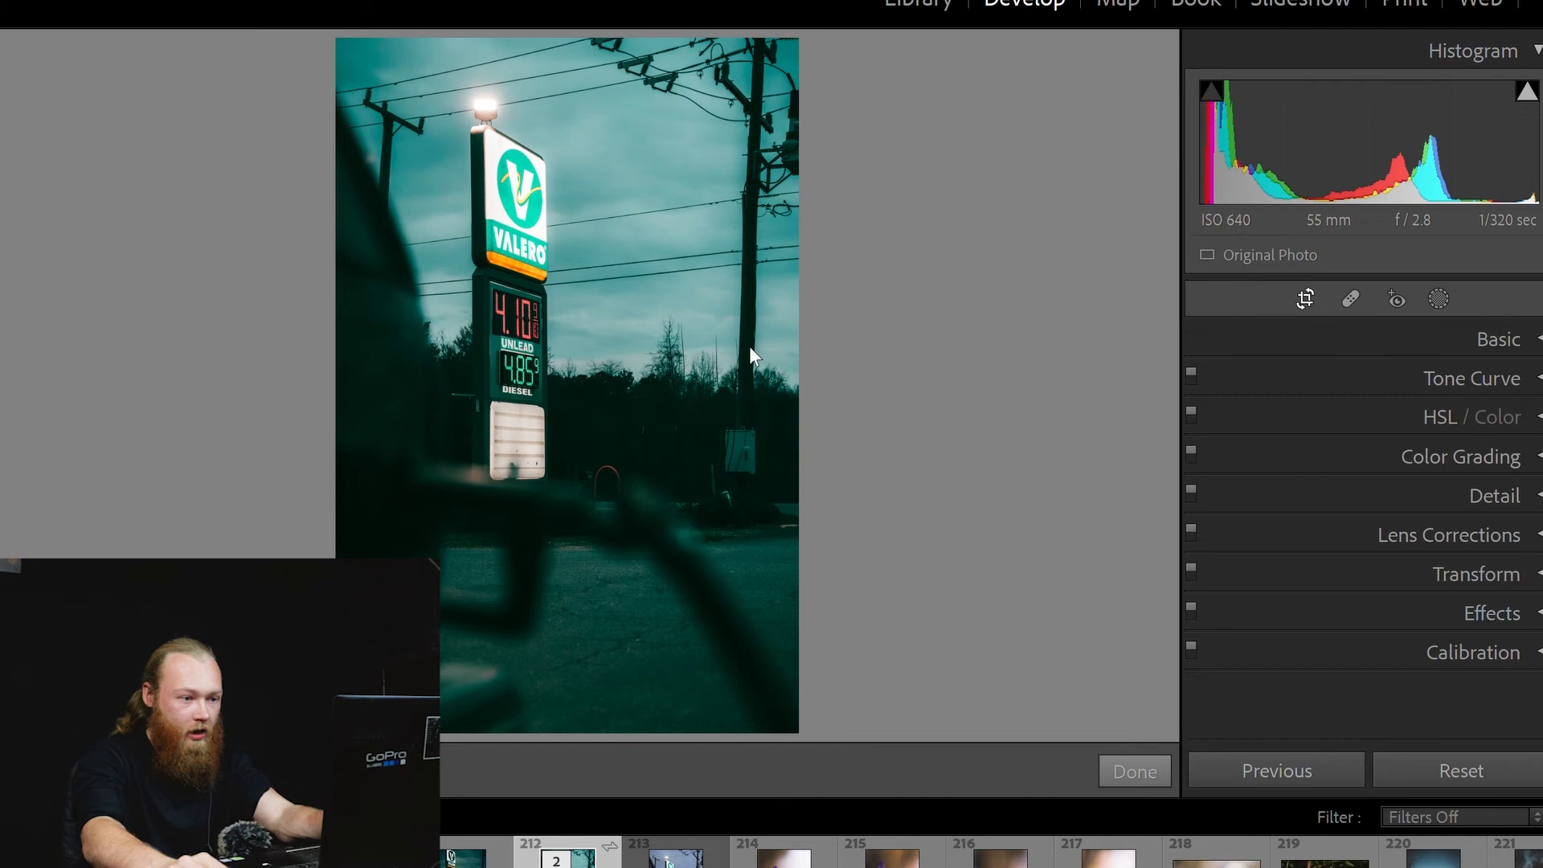
{"action": "left_click_drag", "start_coordinate": [861, 293], "coordinate": [865, 298]}
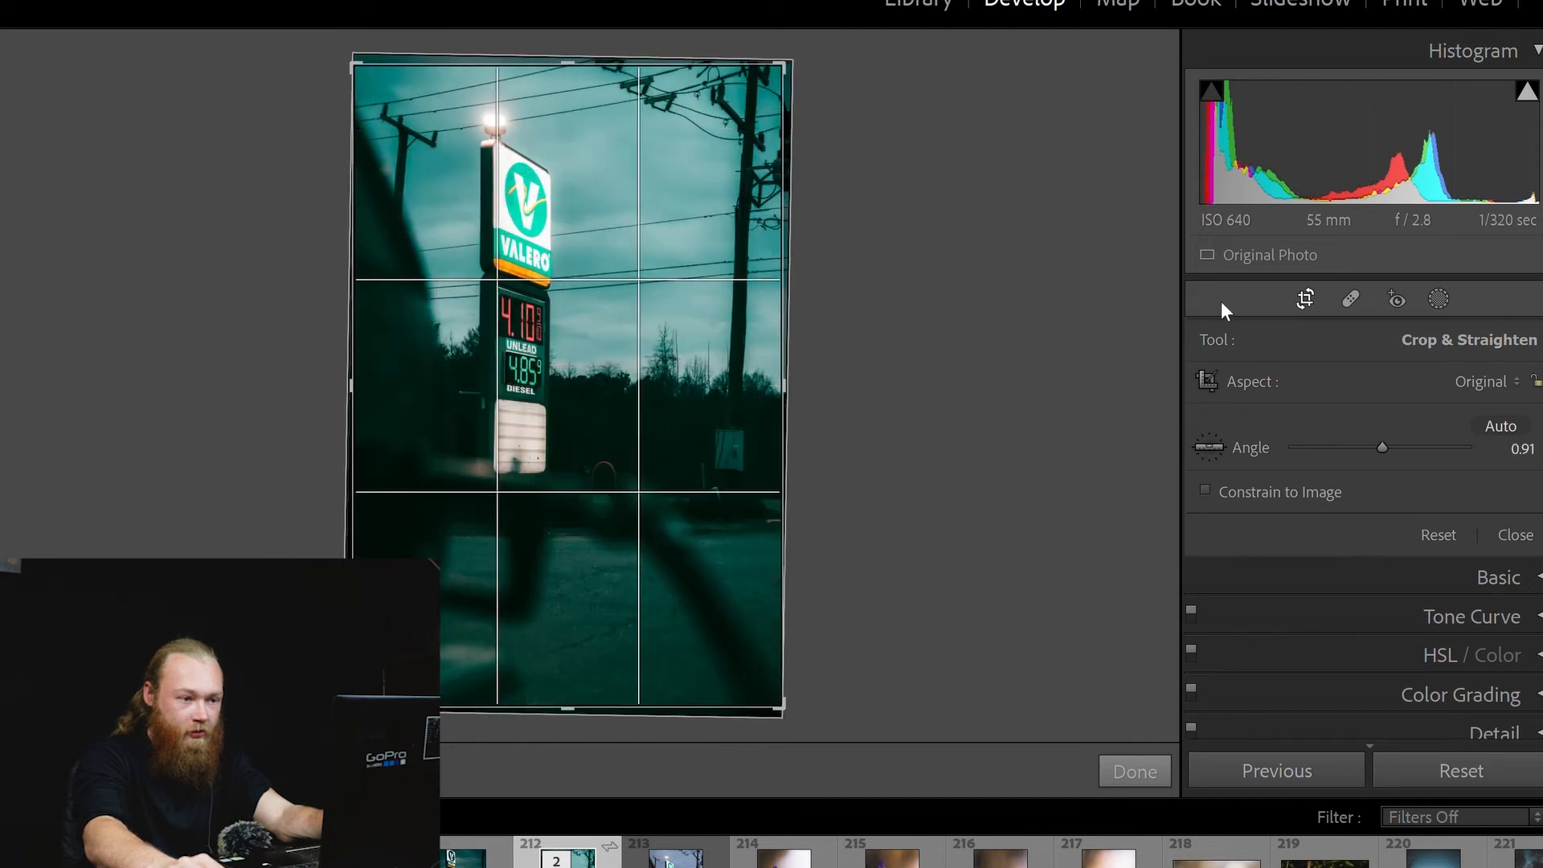
{"action": "left_click", "coordinate": [1304, 296]}
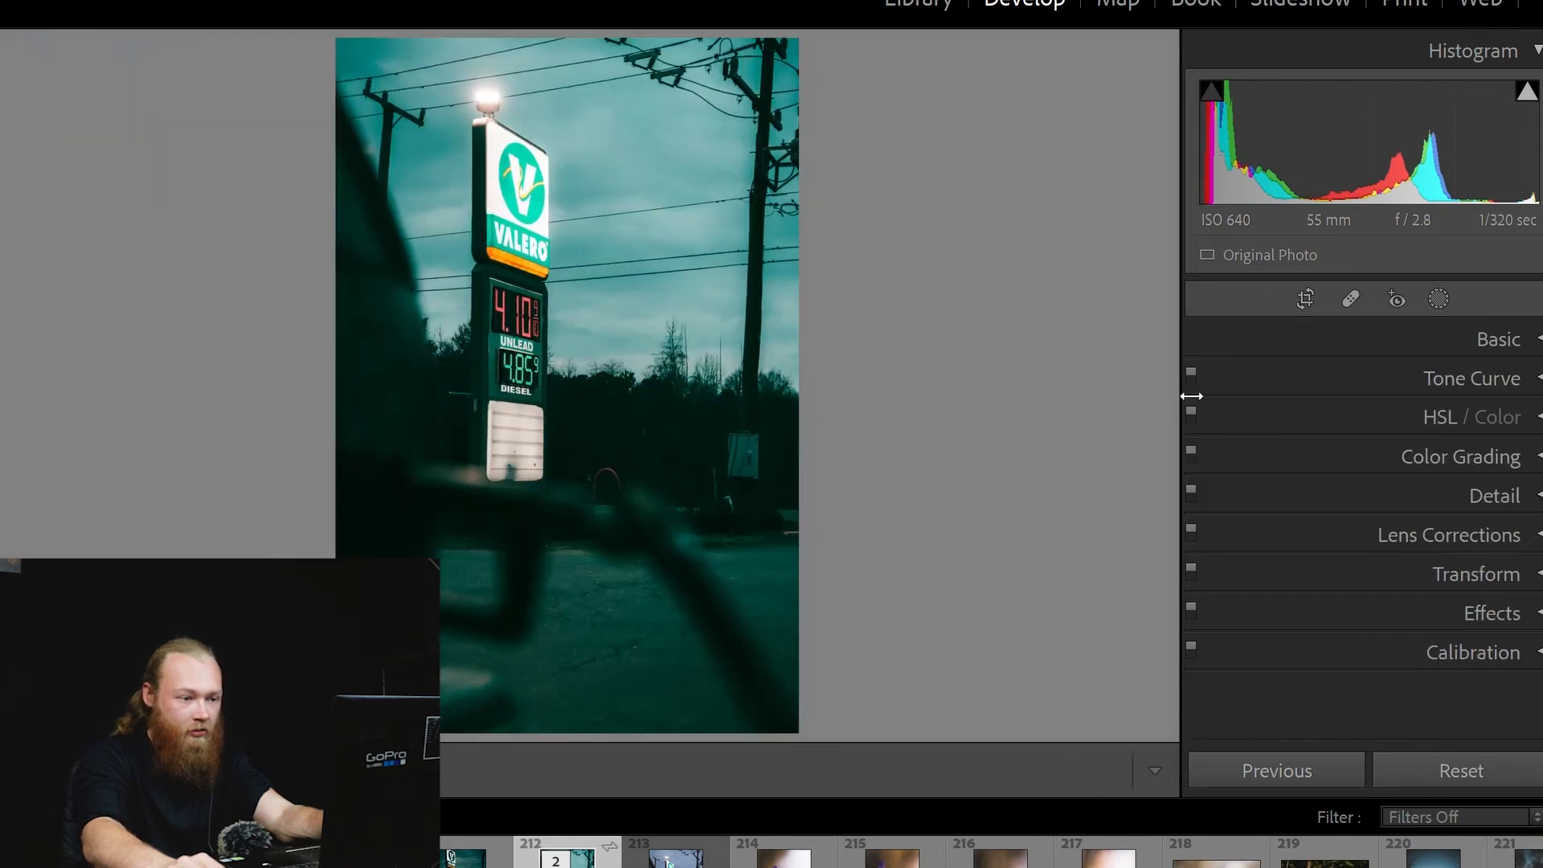
Step: Try a 4 x 5 / 8 x 10 crop and shift the photo slightly down inside the frame
{"action": "left_click", "coordinate": [1302, 300]}
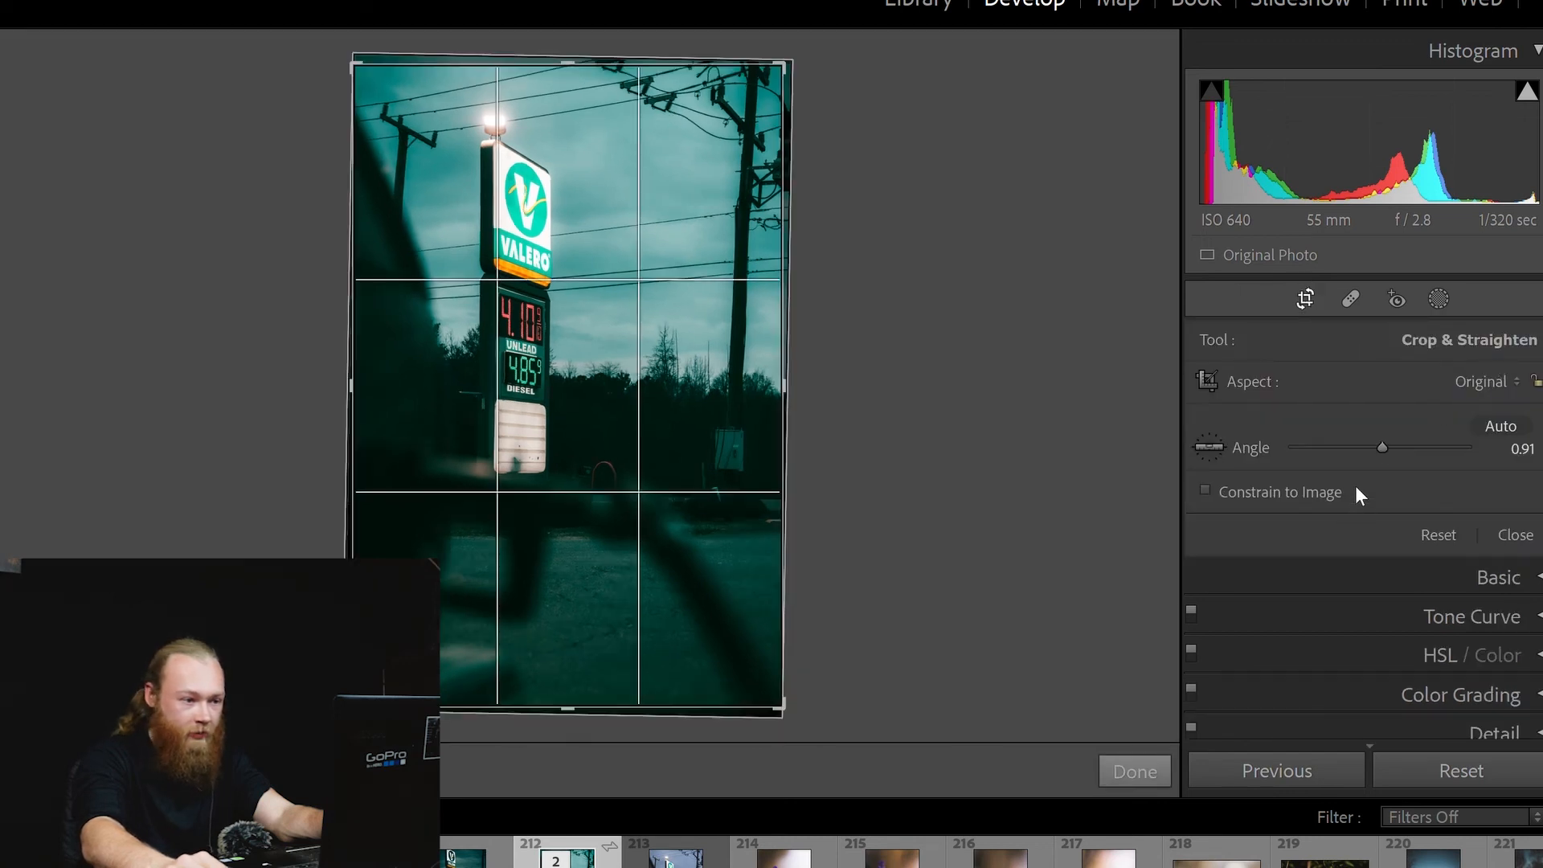
{"action": "left_click", "coordinate": [1355, 486]}
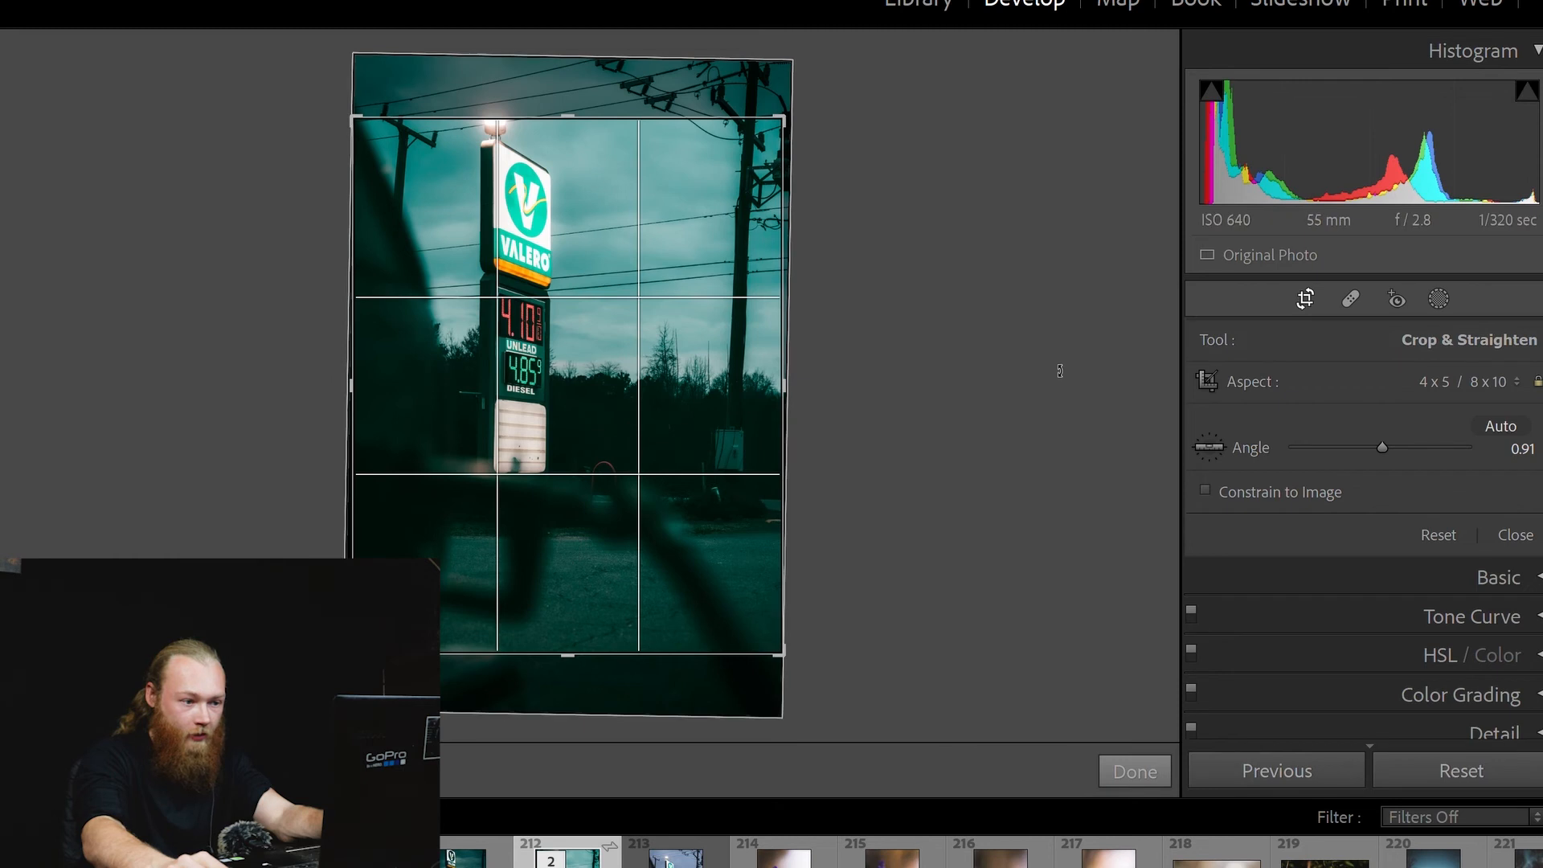
{"action": "left_click_drag", "start_coordinate": [648, 389], "coordinate": [648, 418]}
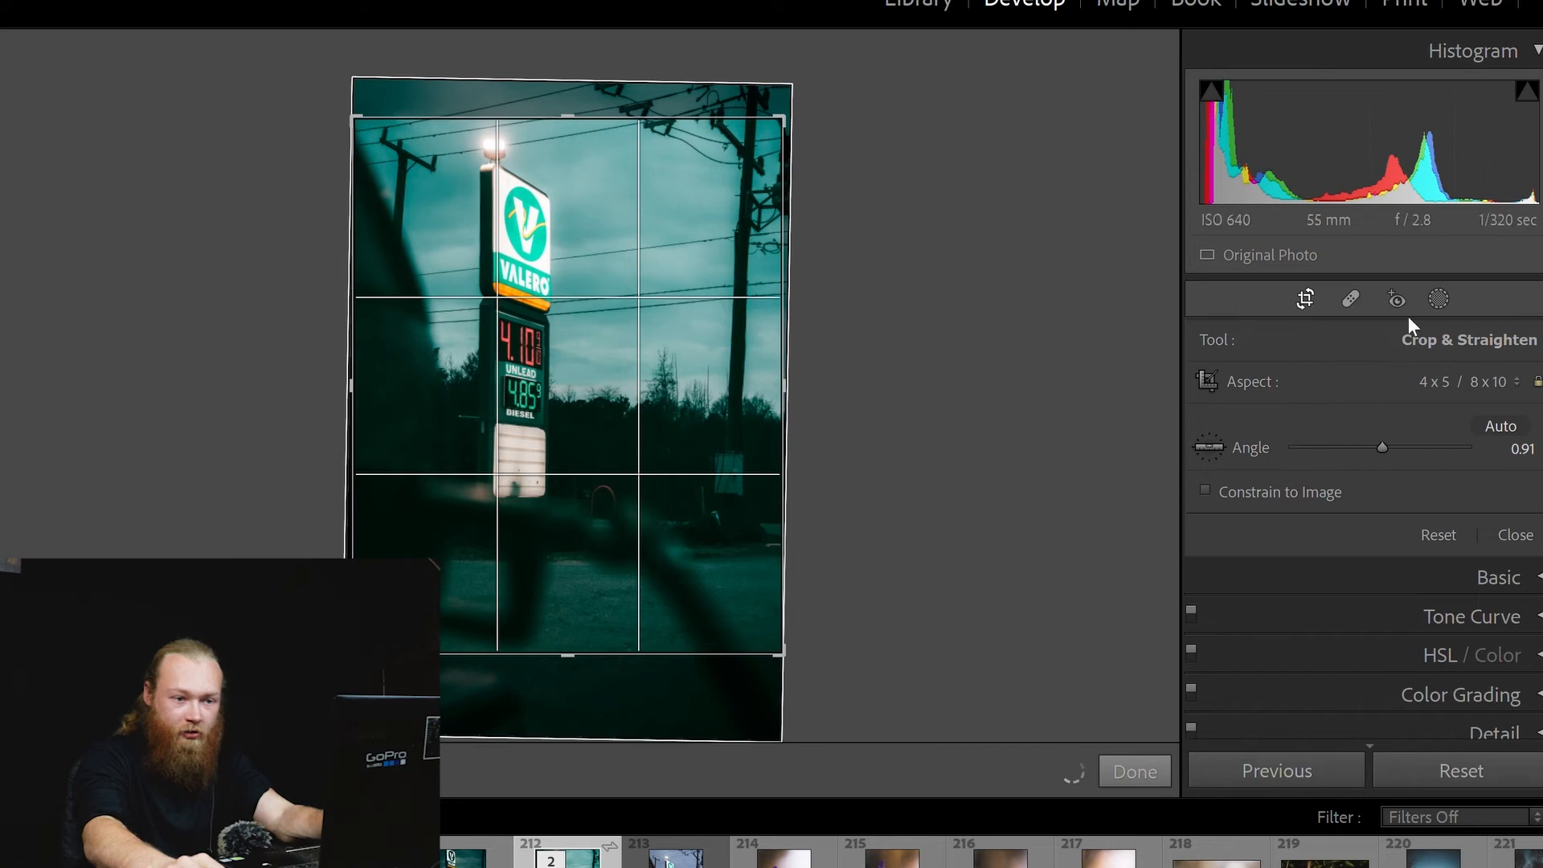
{"action": "left_click", "coordinate": [1305, 281]}
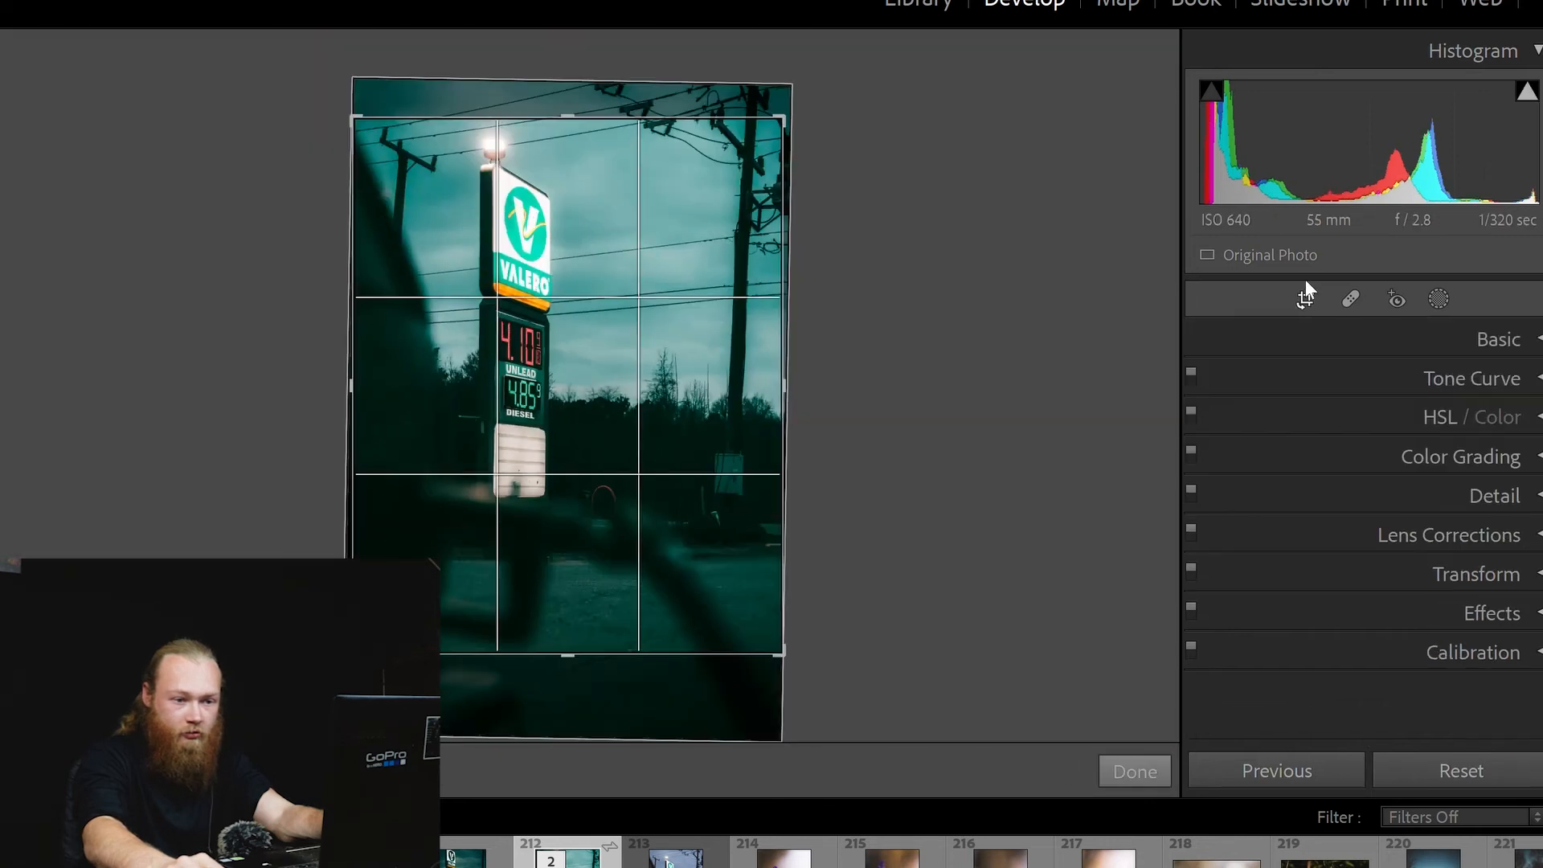
Step: Return the crop to the Original aspect ratio with the full straightened frame
{"action": "left_click", "coordinate": [1305, 281]}
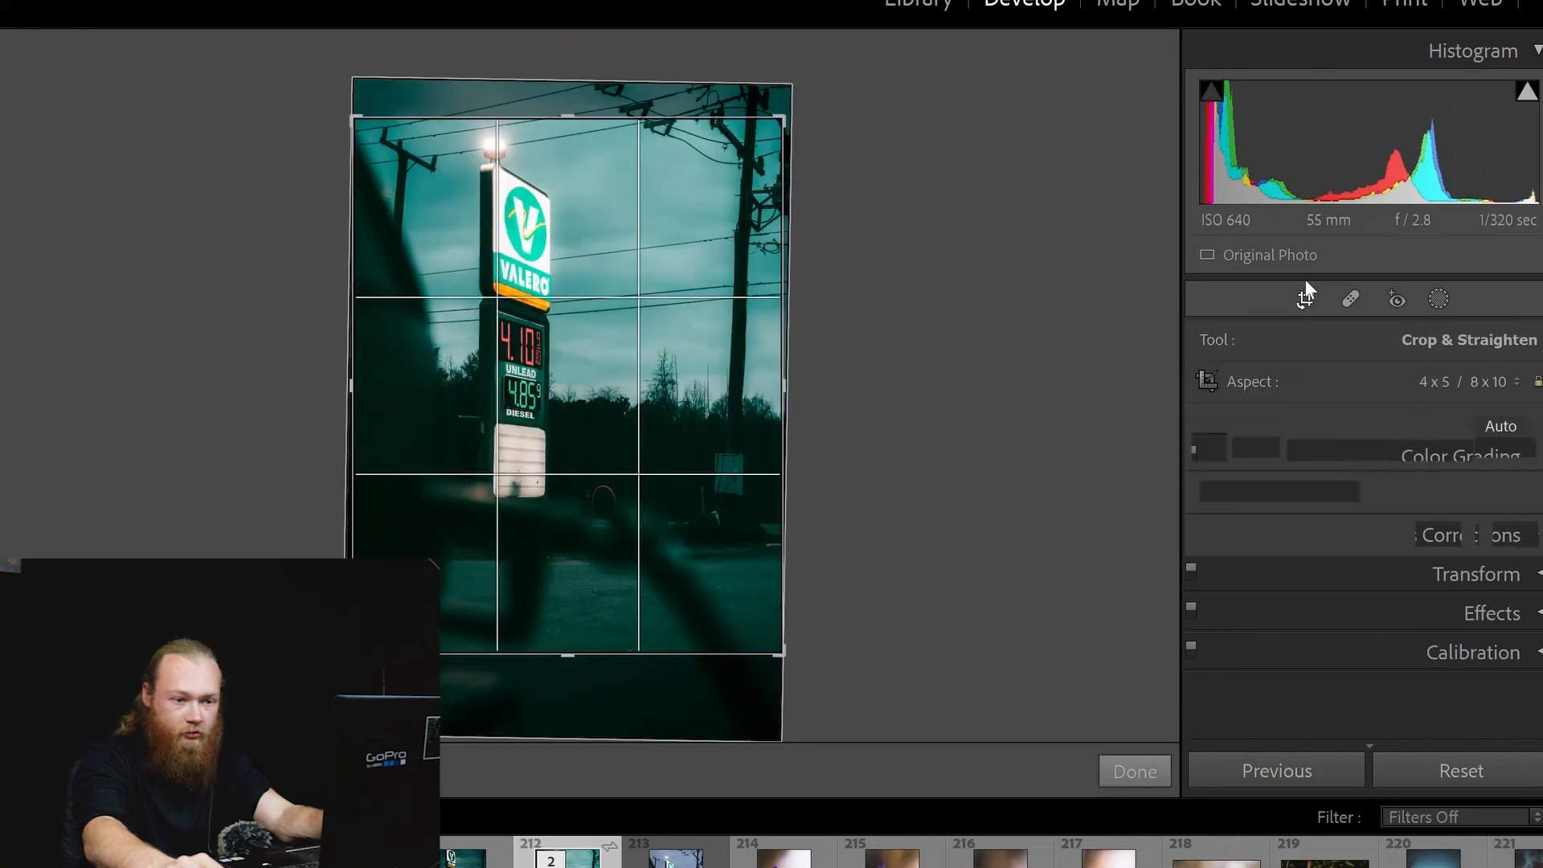
{"action": "left_click", "coordinate": [1461, 369]}
{"action": "left_click", "coordinate": [1355, 405]}
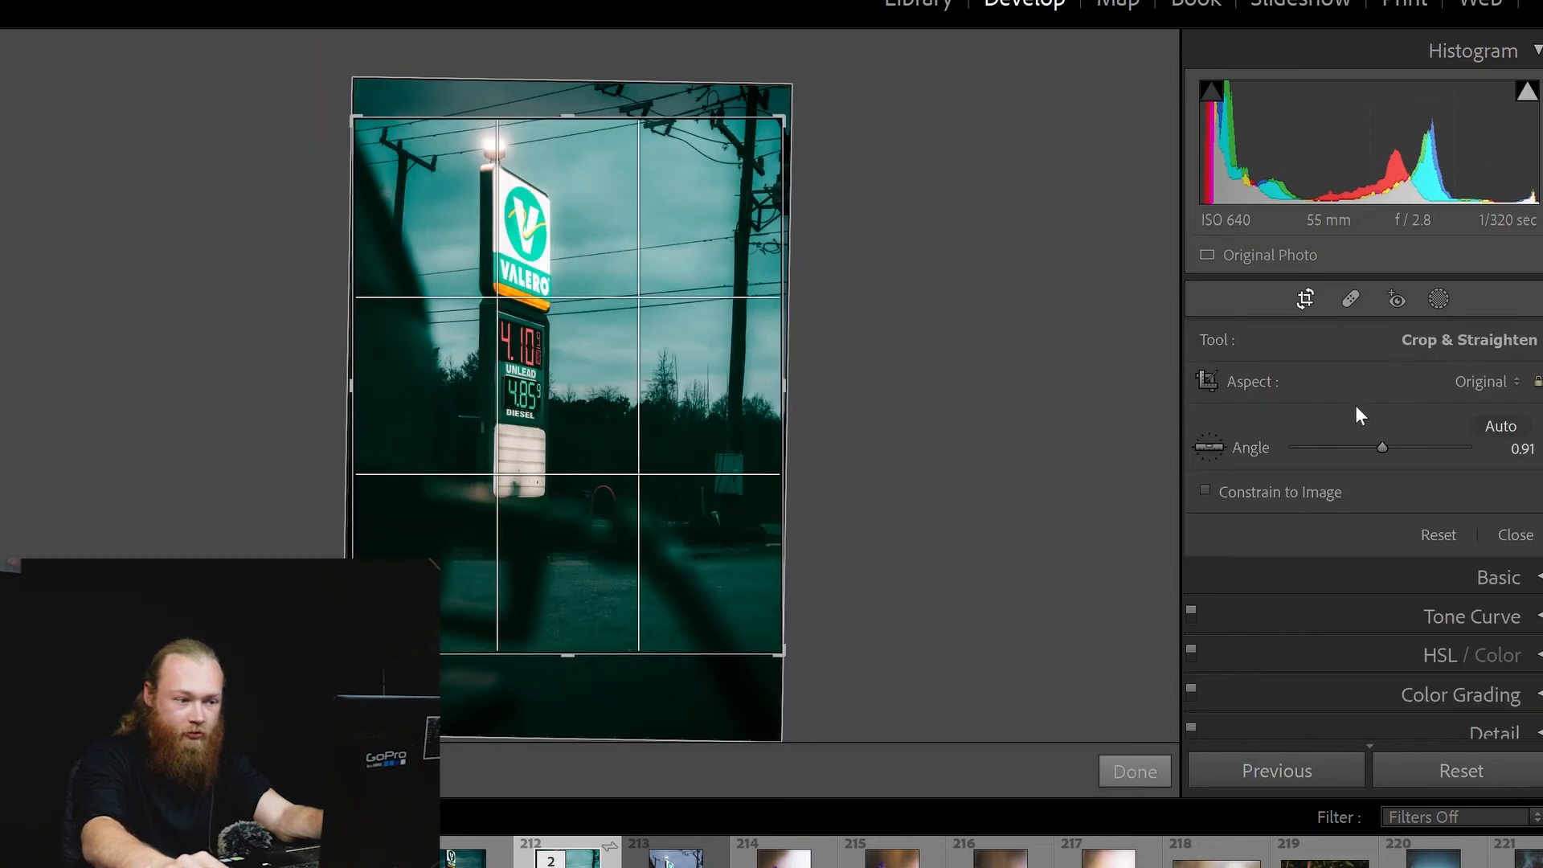
{"action": "left_click", "coordinate": [1300, 277]}
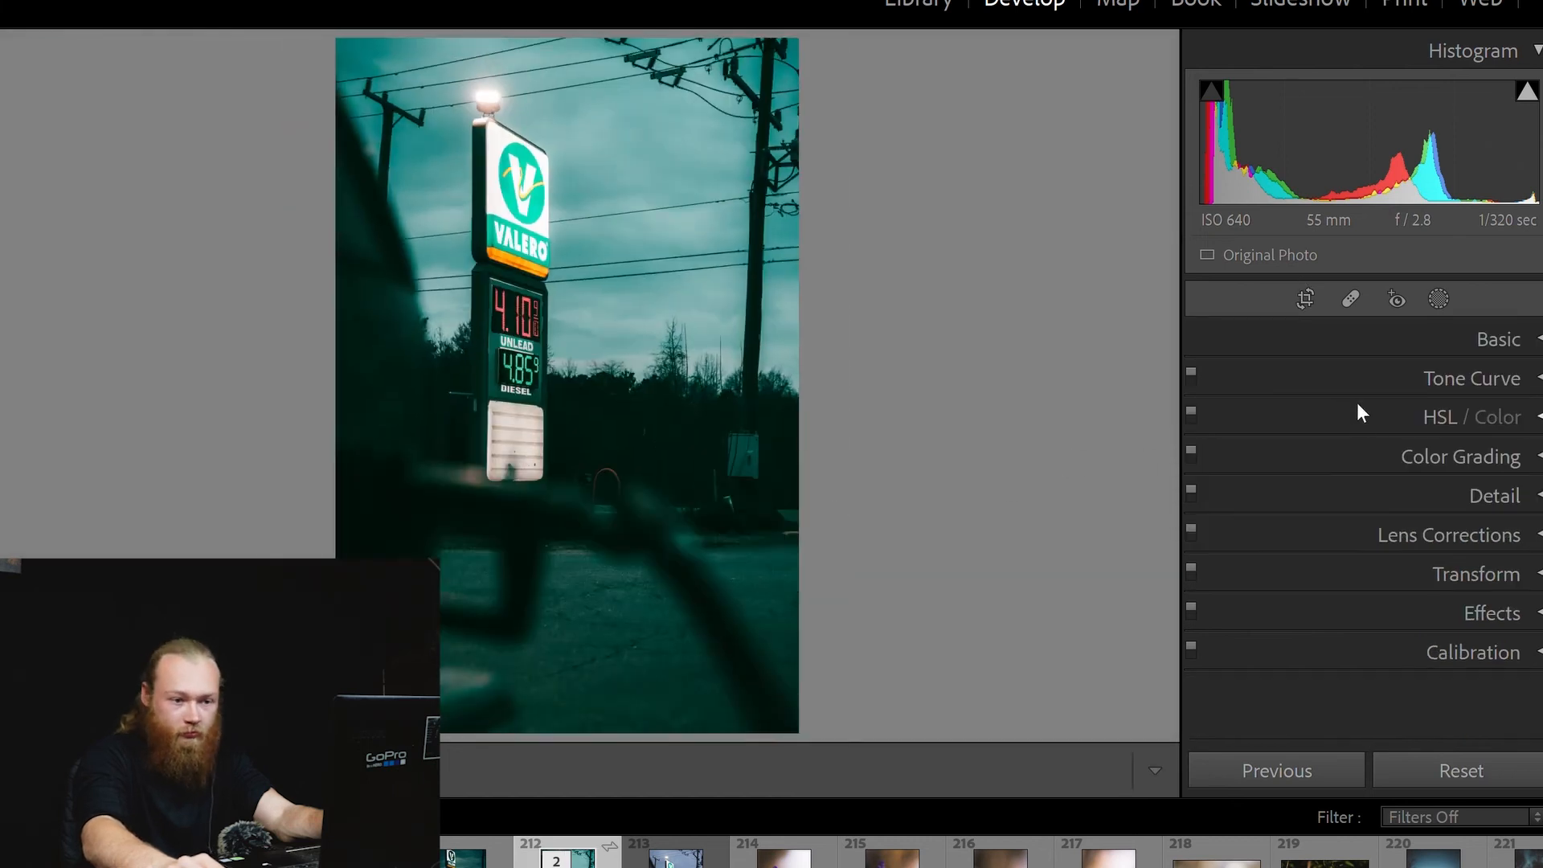
Step: Shift the white balance toward magenta by setting Tint to +15
{"action": "left_click", "coordinate": [1398, 315]}
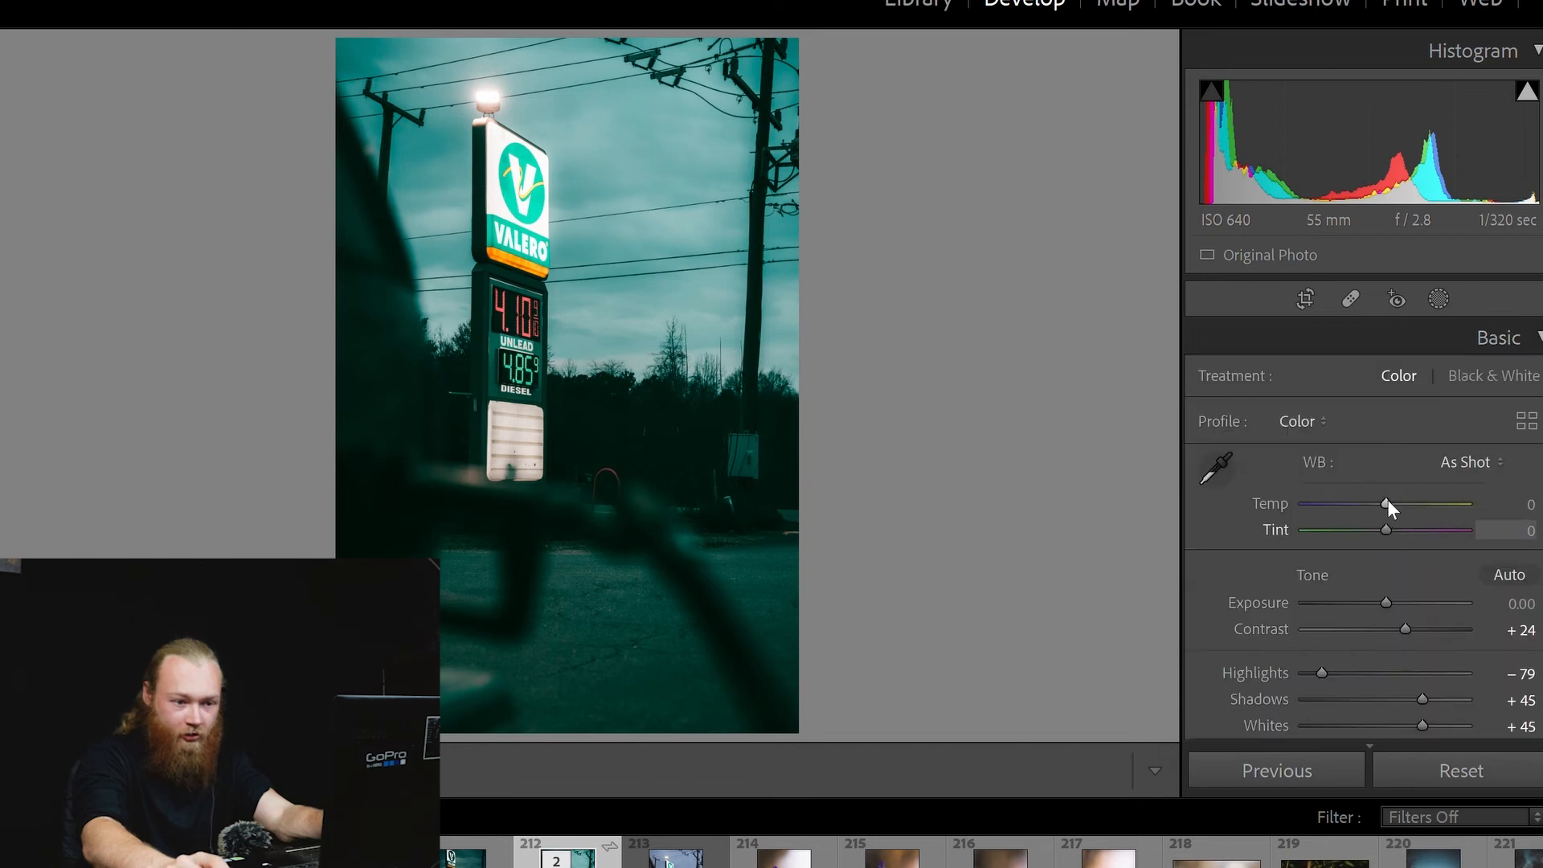
{"action": "key", "text": "equal"}
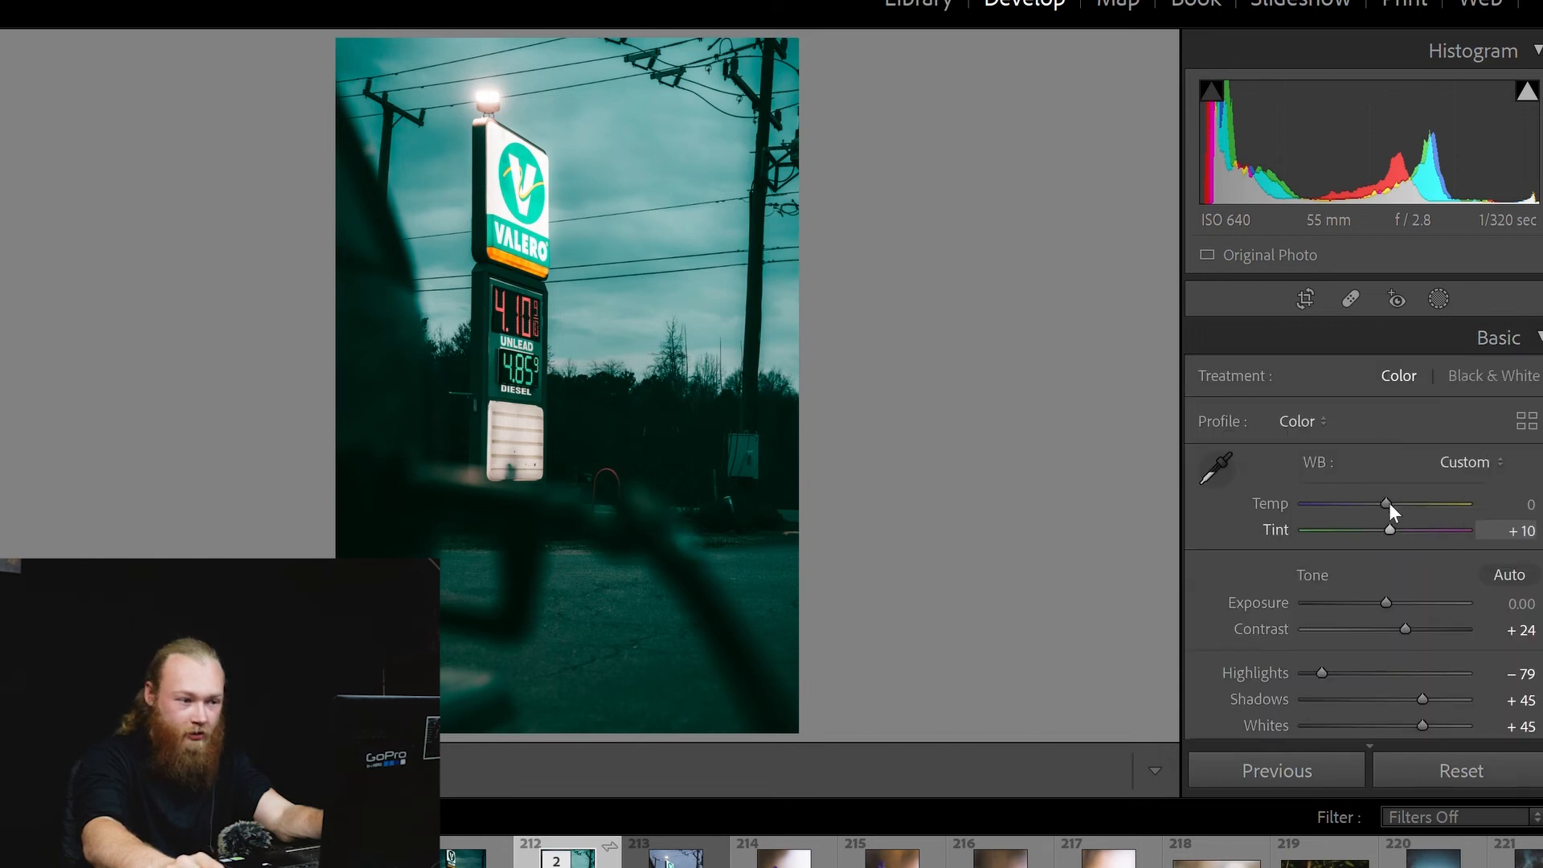
{"action": "key", "text": "equal"}
{"action": "key", "text": "equal"}
{"action": "key", "text": "minus"}
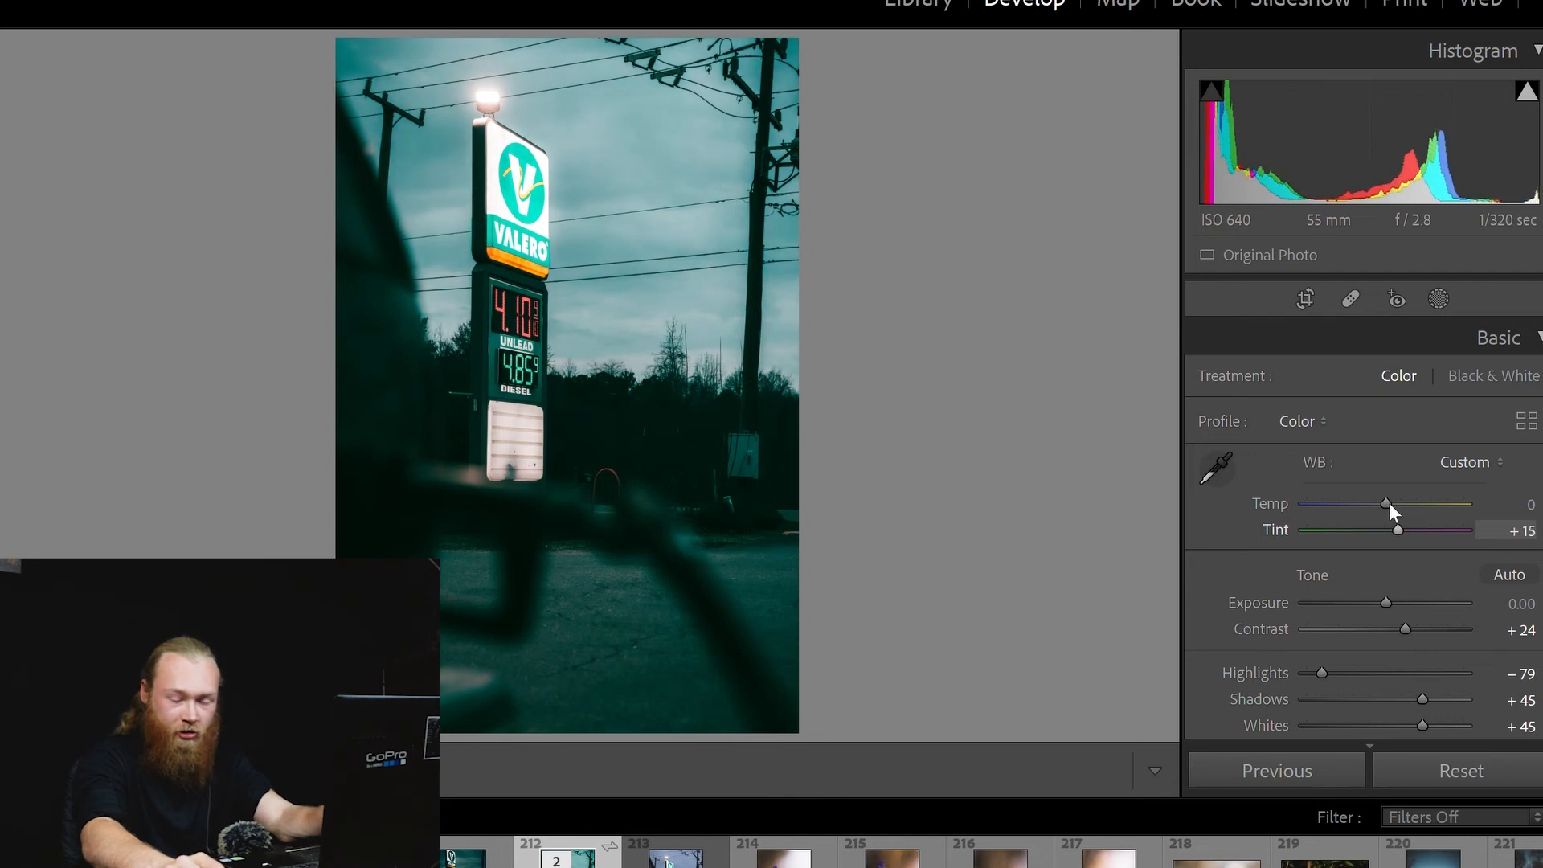
{"action": "key", "text": "minus"}
{"action": "key", "text": "equal"}
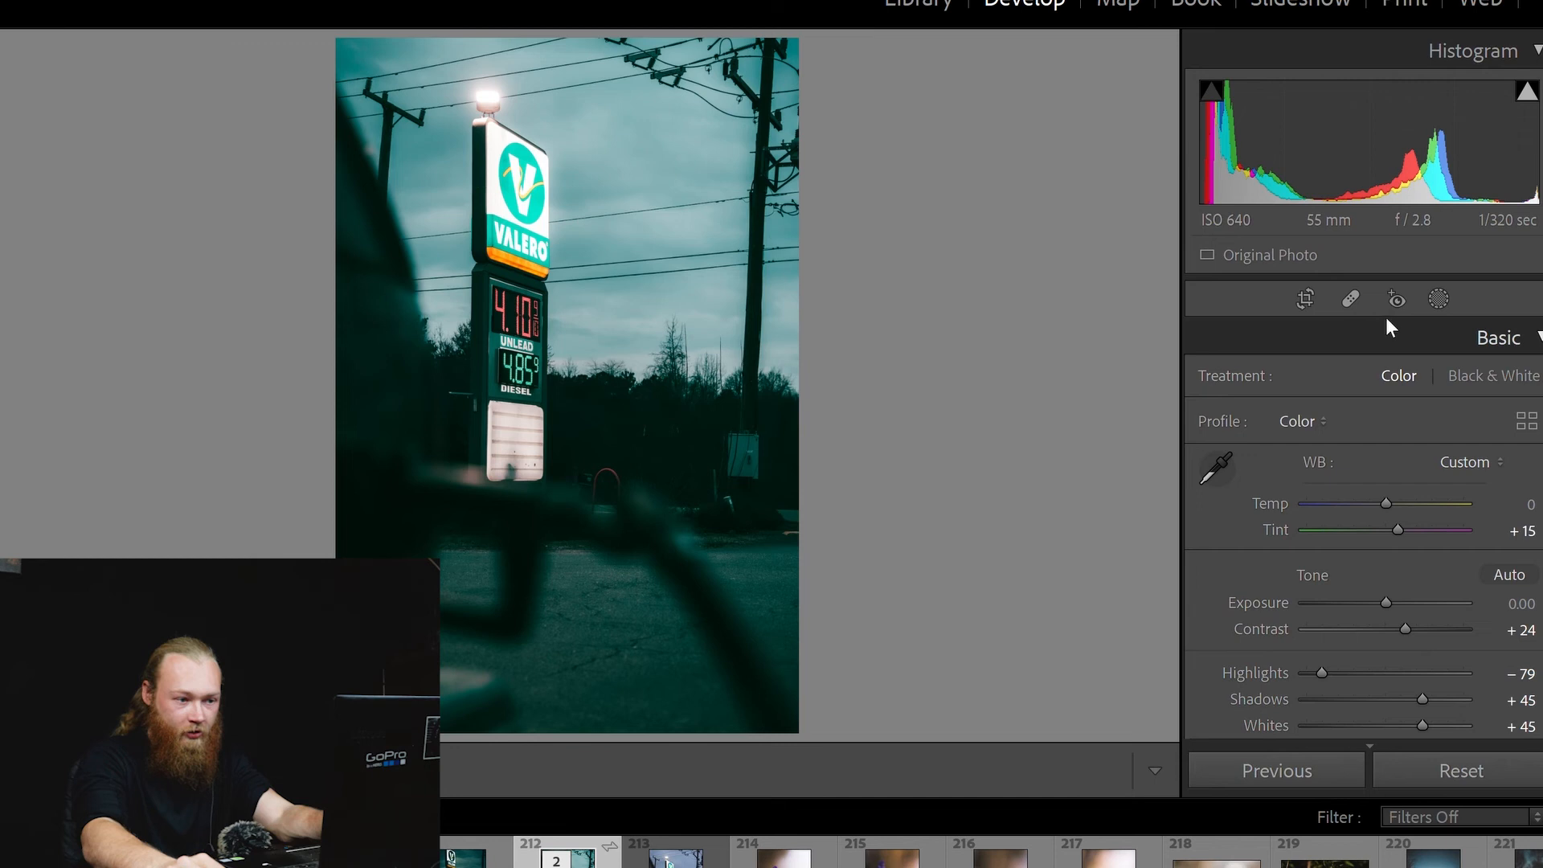
{"action": "left_click", "coordinate": [1358, 339]}
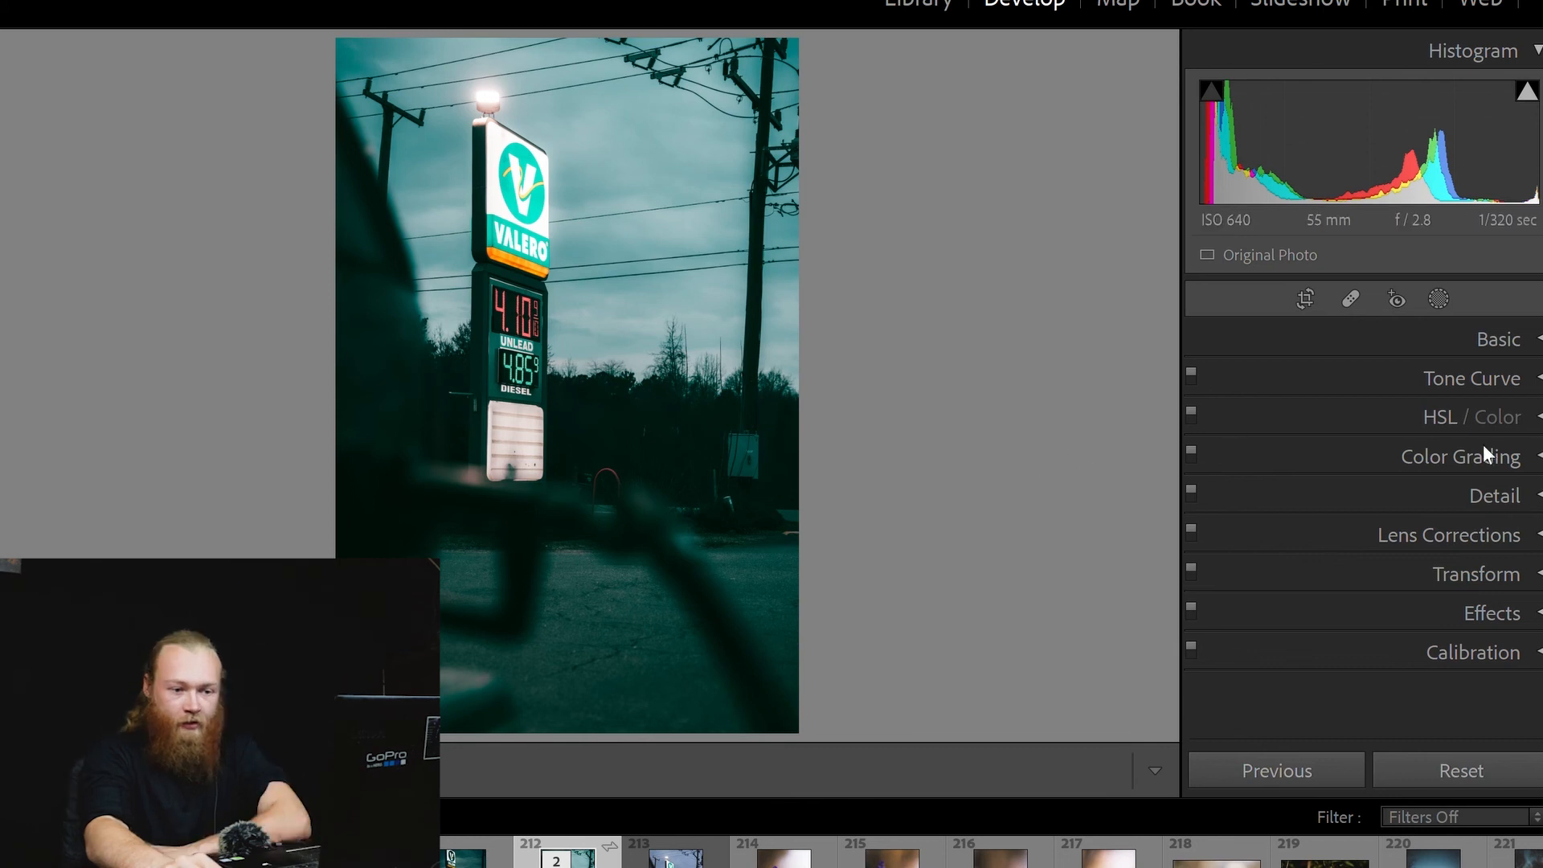
Step: Sharpen the photo with Amount 23 and Masking 76
{"action": "left_click", "coordinate": [1407, 486]}
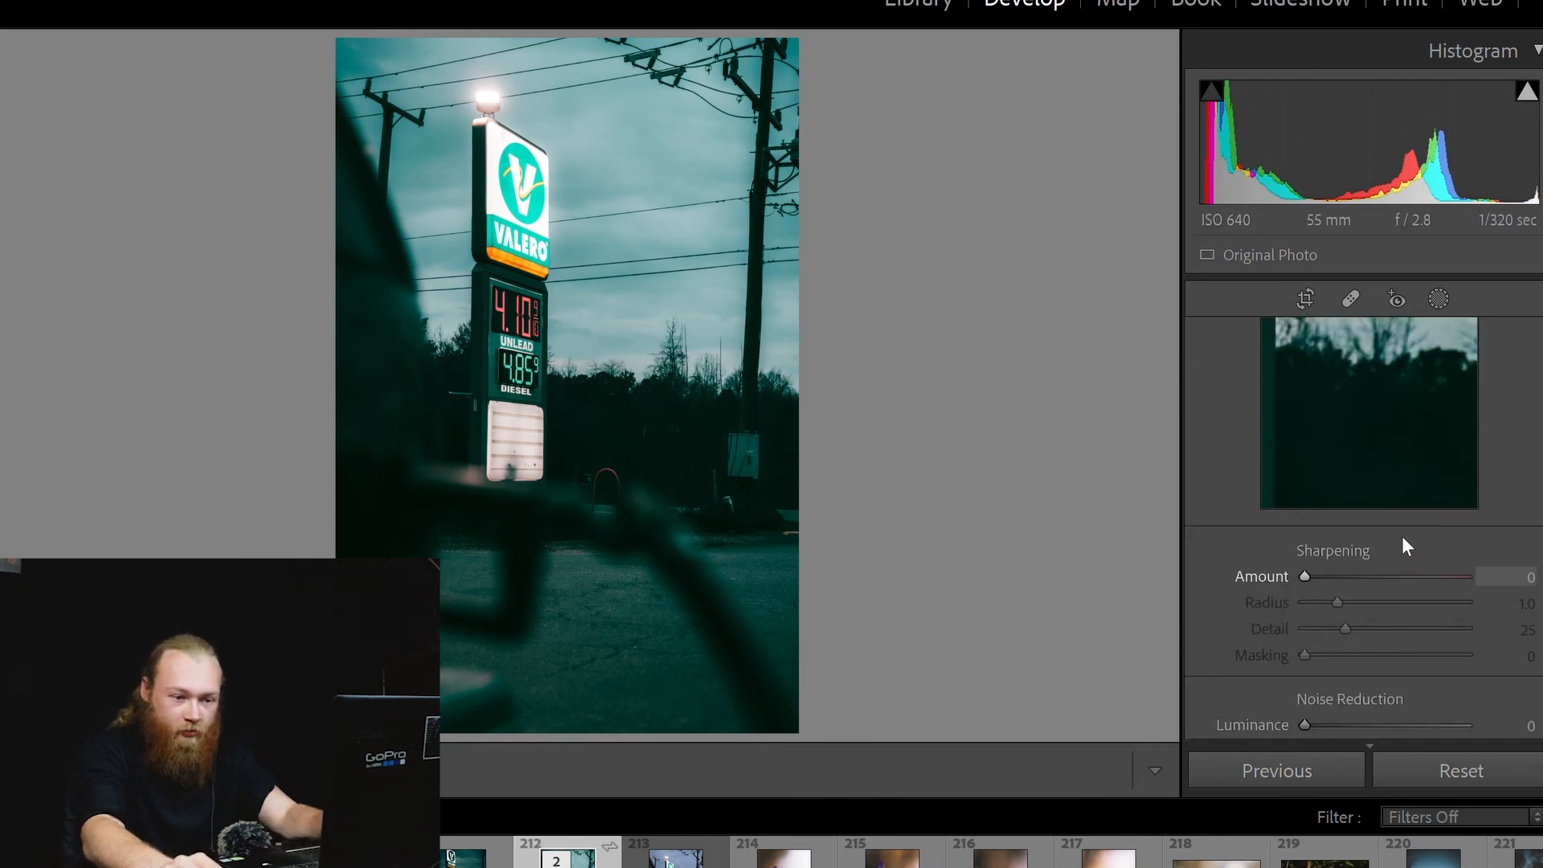
{"action": "left_click", "coordinate": [1329, 492]}
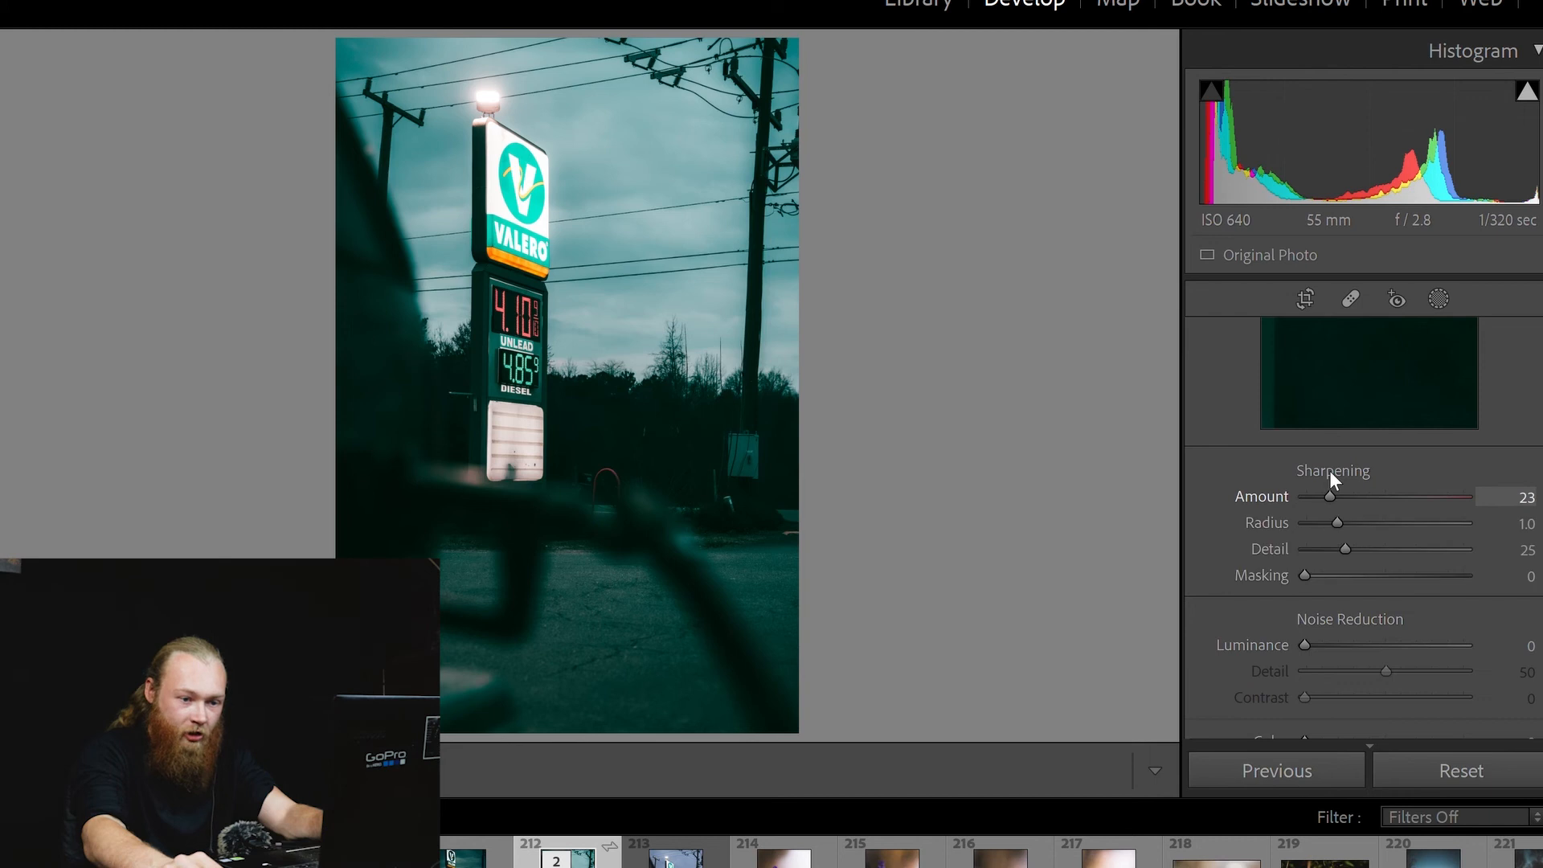
{"action": "left_click_drag", "start_coordinate": [1301, 548], "coordinate": [1422, 537]}
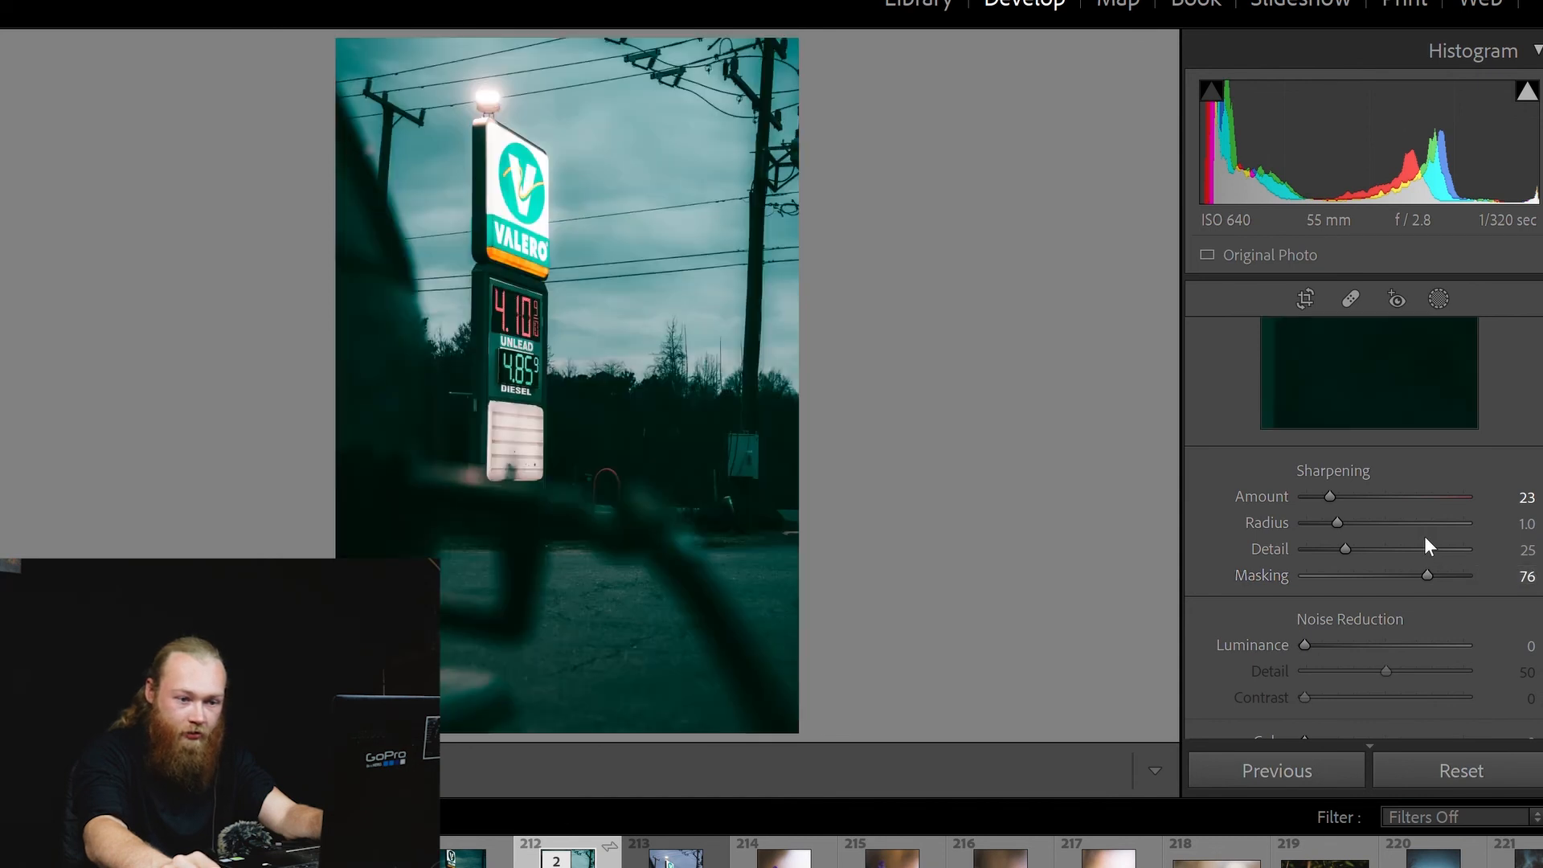
Step: Apply noise reduction with Luminance 16 and Color 17
{"action": "scroll", "coordinate": [1390, 577], "scroll_direction": "down", "scroll_amount": 2}
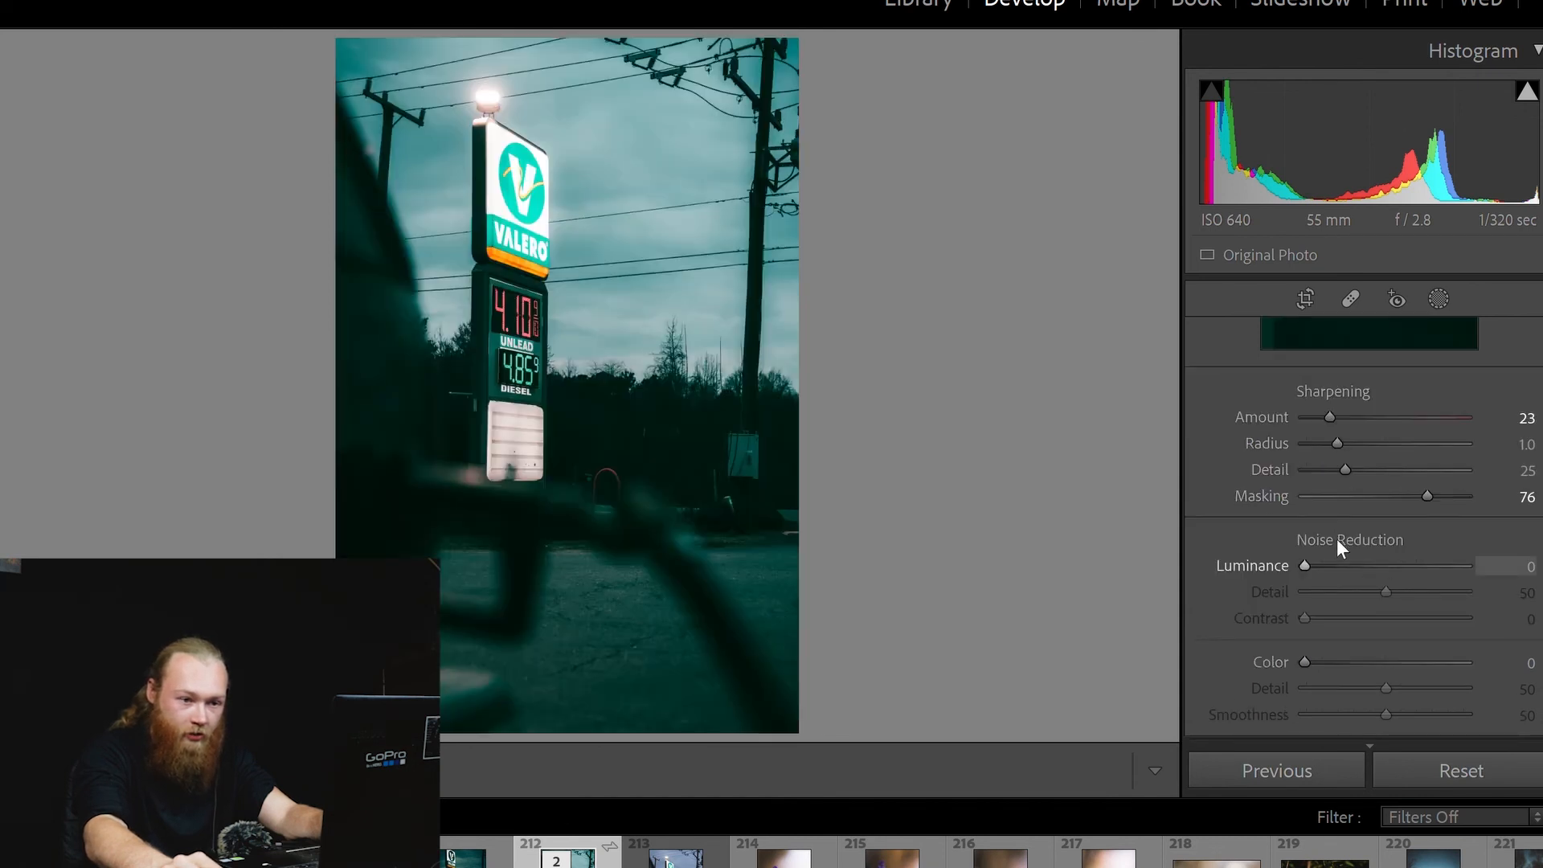
{"action": "left_click", "coordinate": [1329, 567]}
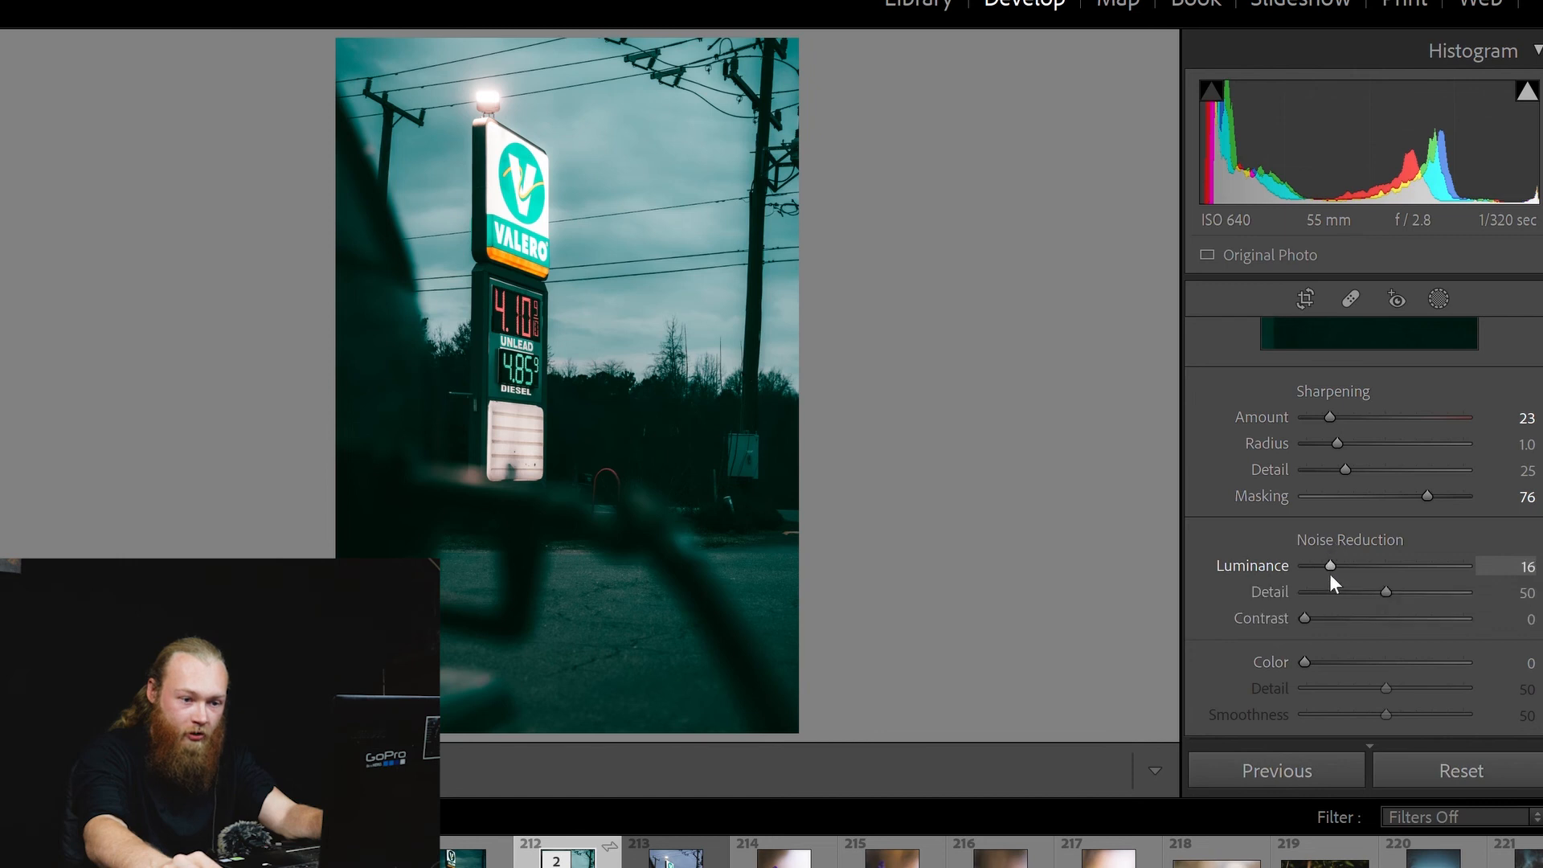
{"action": "left_click", "coordinate": [1333, 648]}
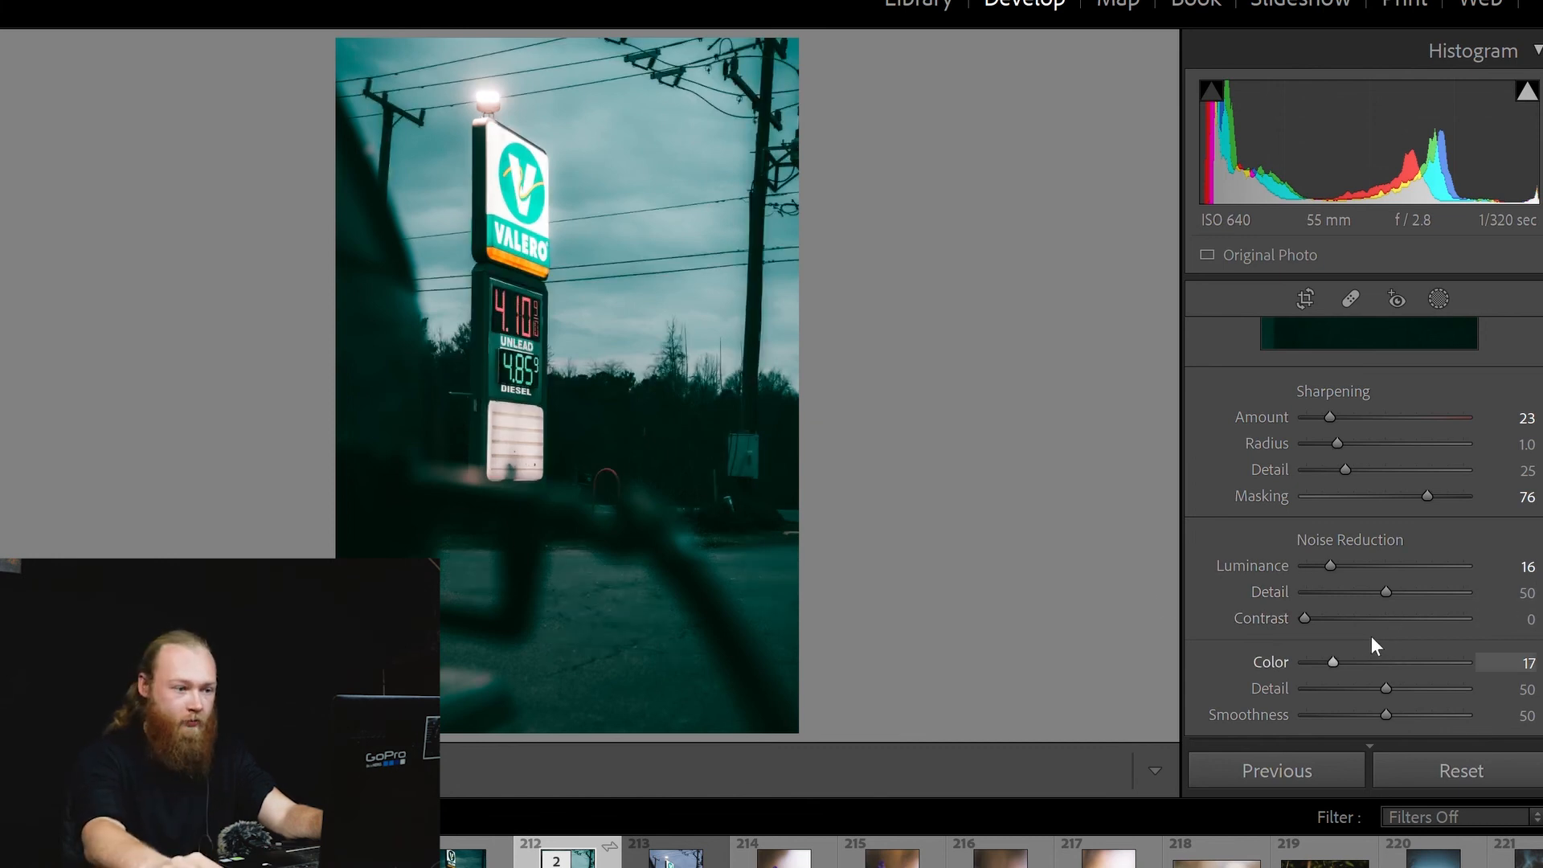
Step: Inspect the sign's logo, the price digits and the surrounding sky up close, and return to the full photo
{"action": "left_click", "coordinate": [483, 198]}
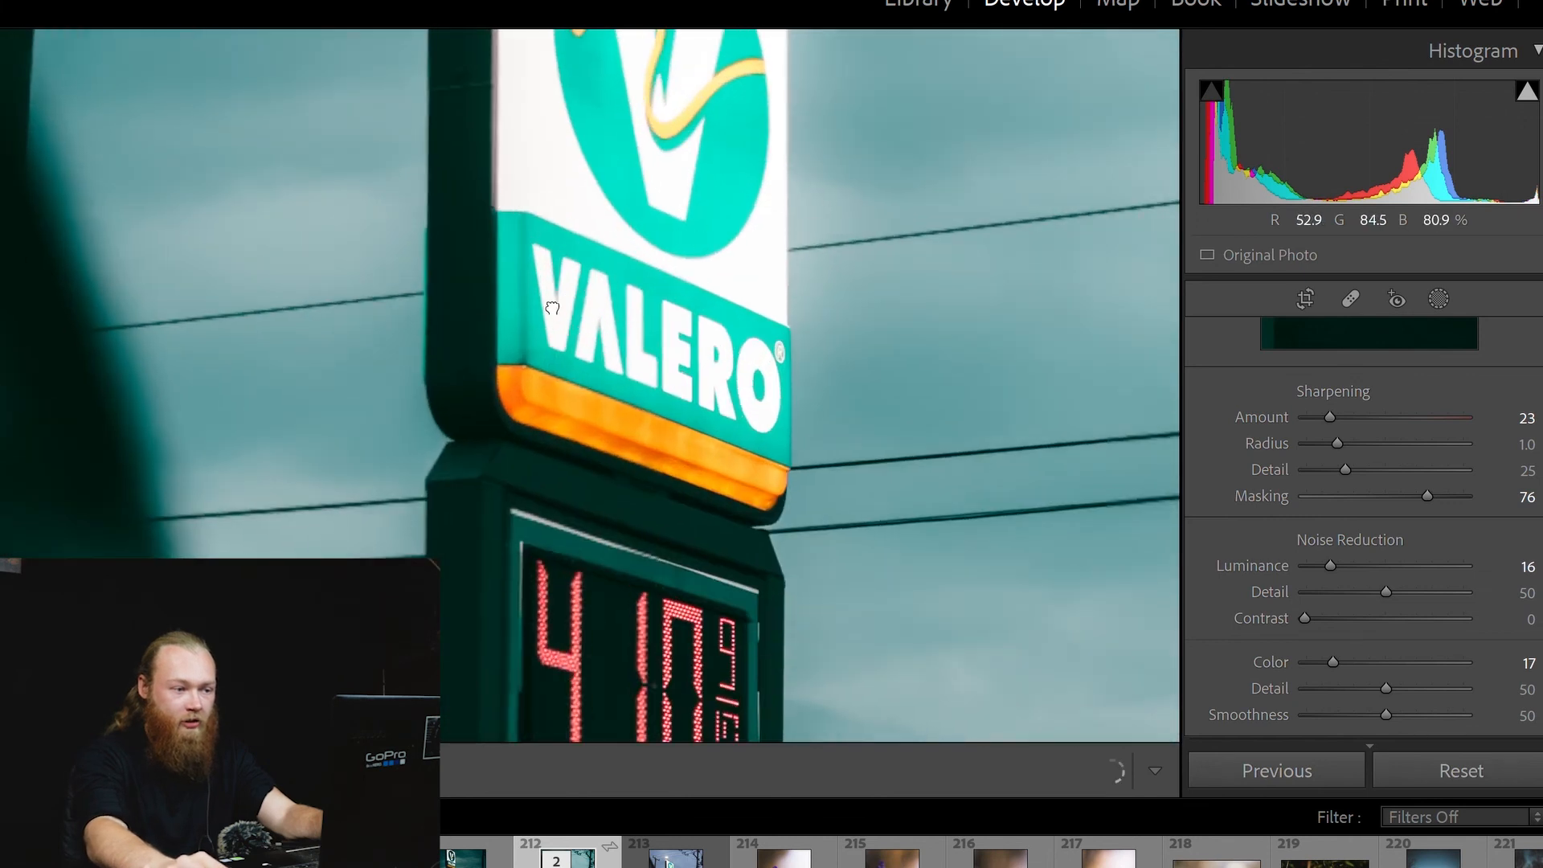
{"action": "left_click_drag", "start_coordinate": [552, 308], "coordinate": [531, 324]}
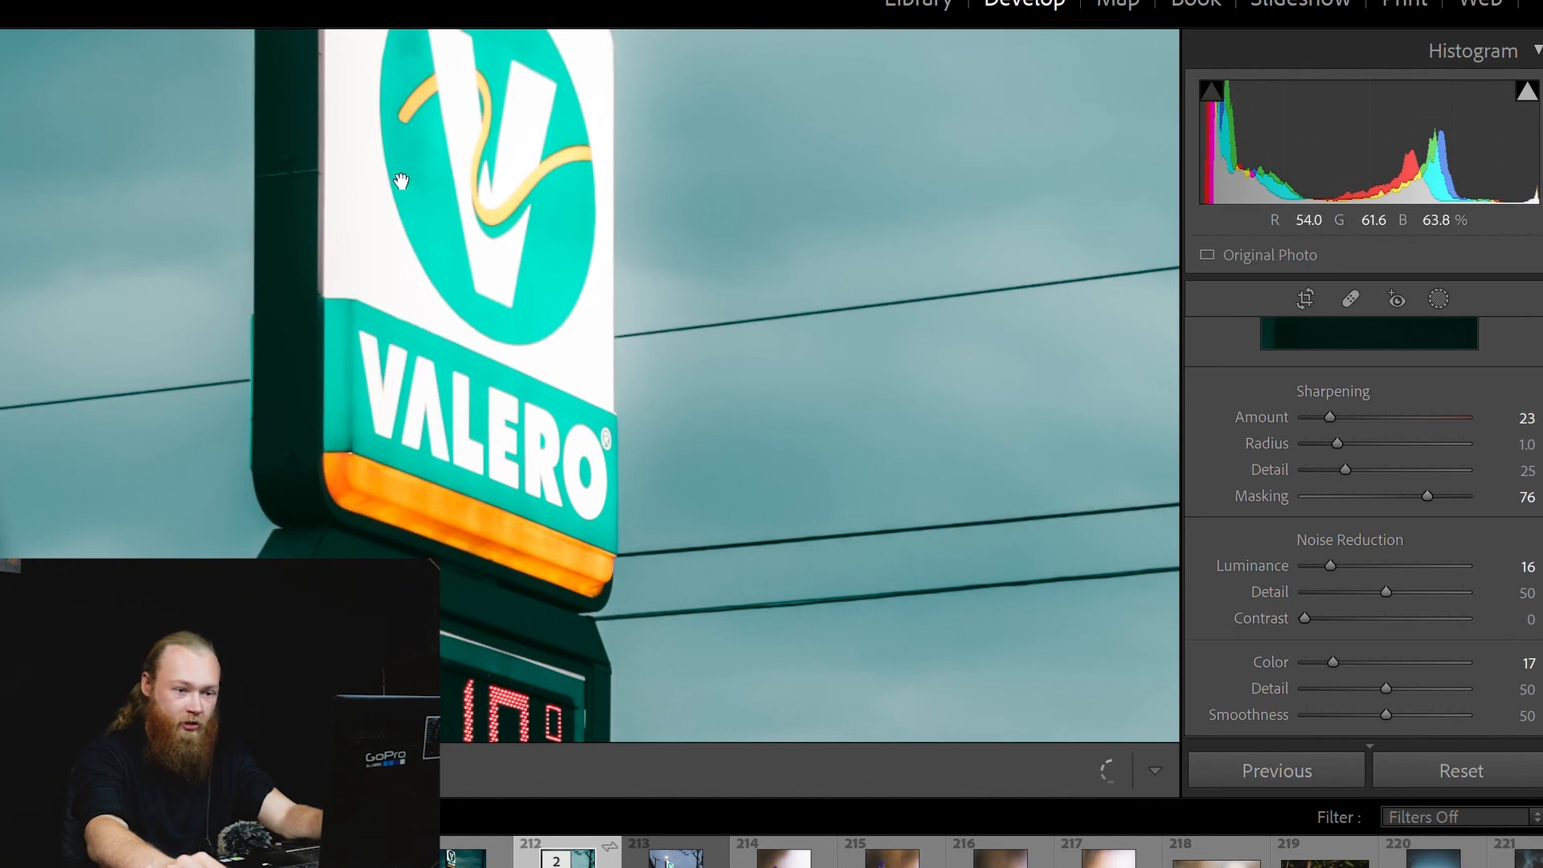
{"action": "left_click_drag", "start_coordinate": [481, 621], "coordinate": [316, 241]}
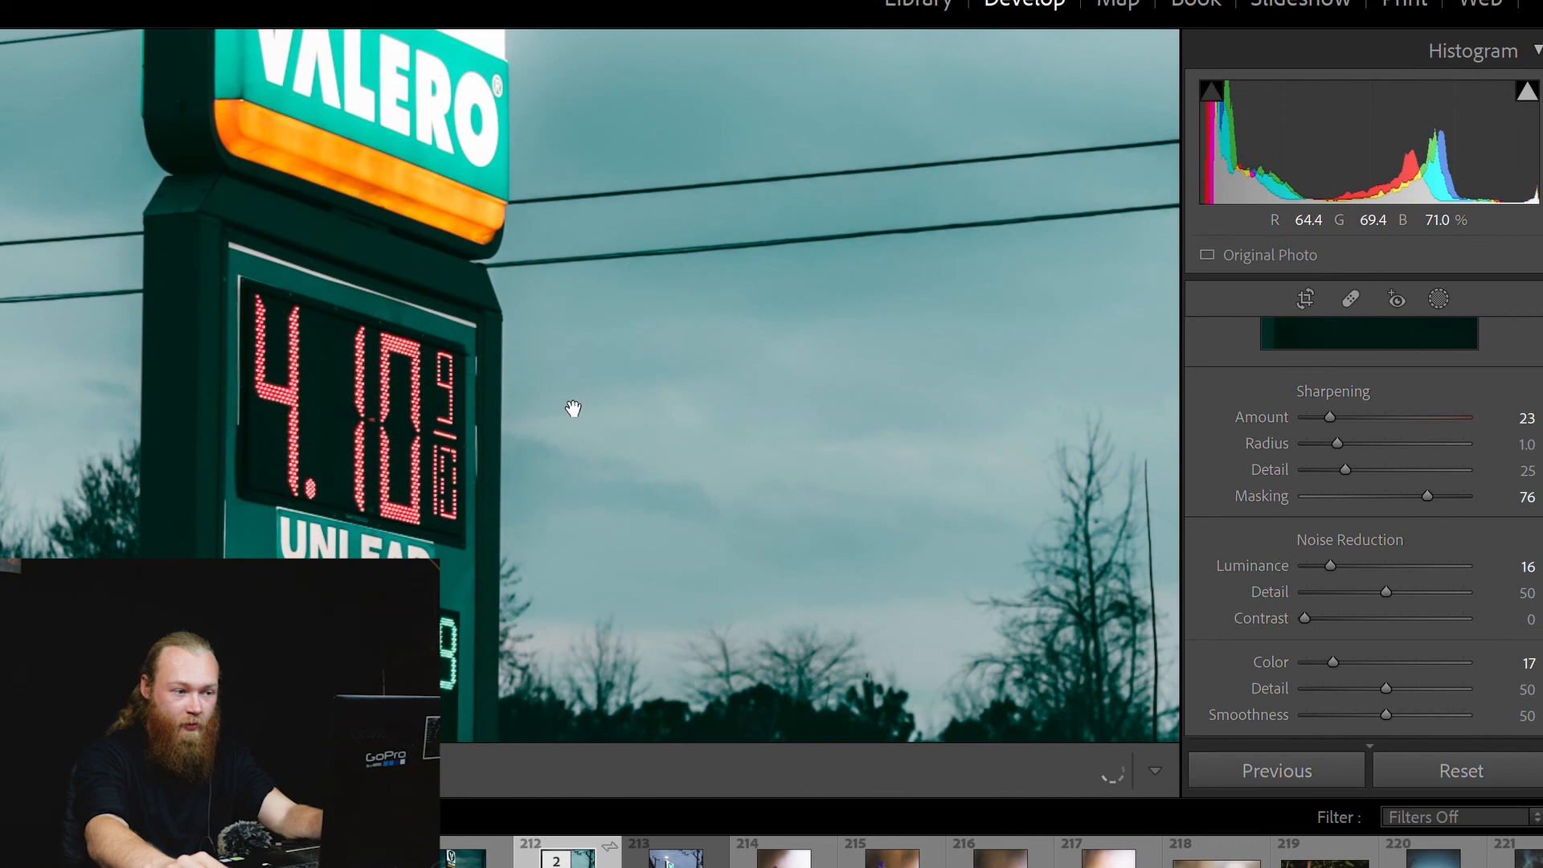
{"action": "left_click_drag", "start_coordinate": [573, 408], "coordinate": [551, 313]}
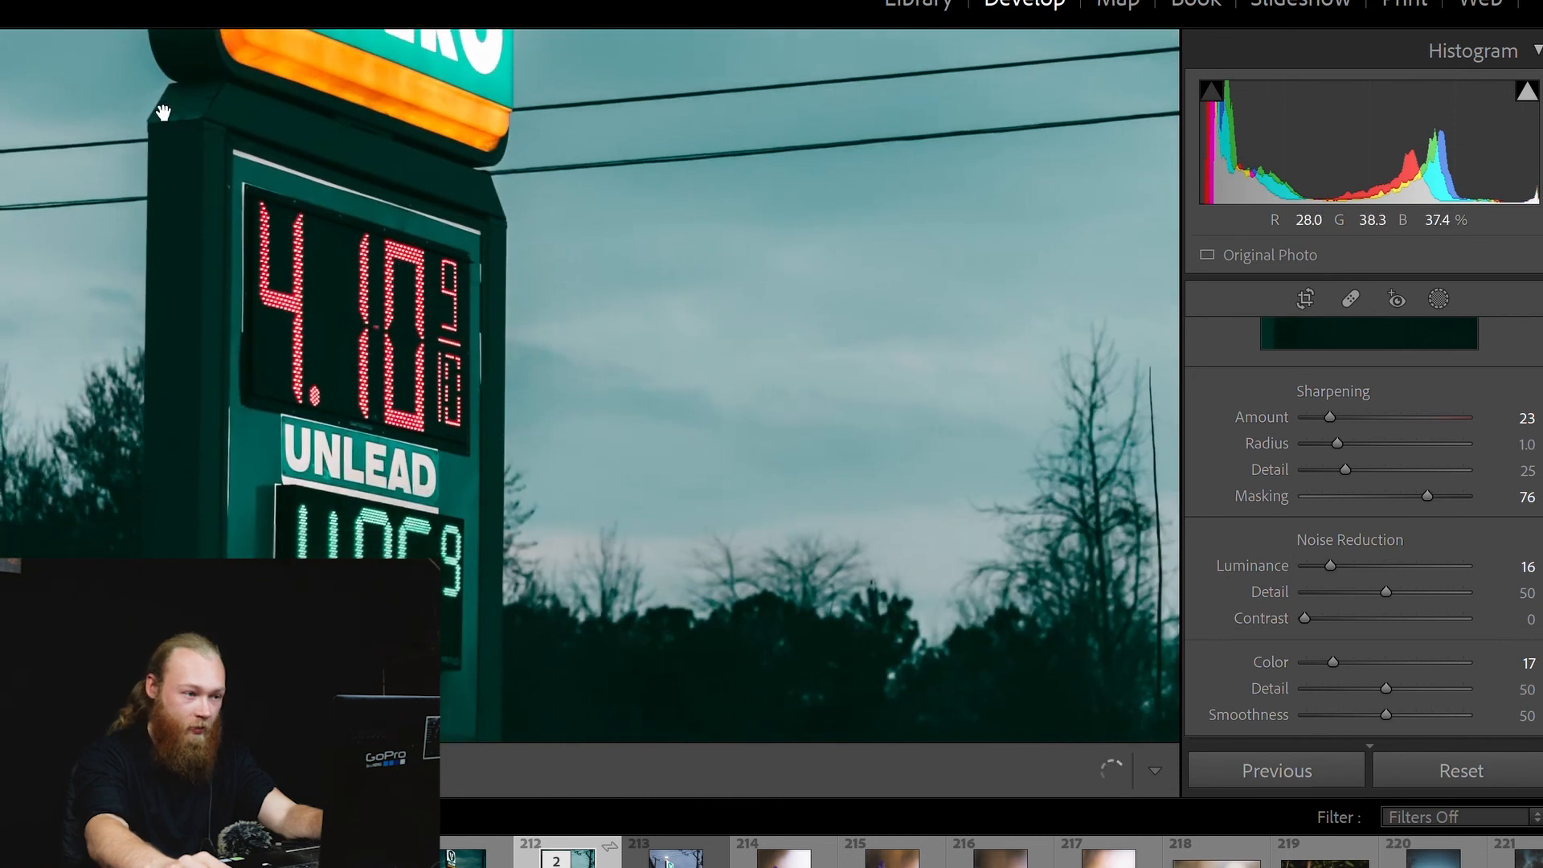
{"action": "left_click", "coordinate": [415, 350]}
{"action": "key", "text": "ctrl+5"}
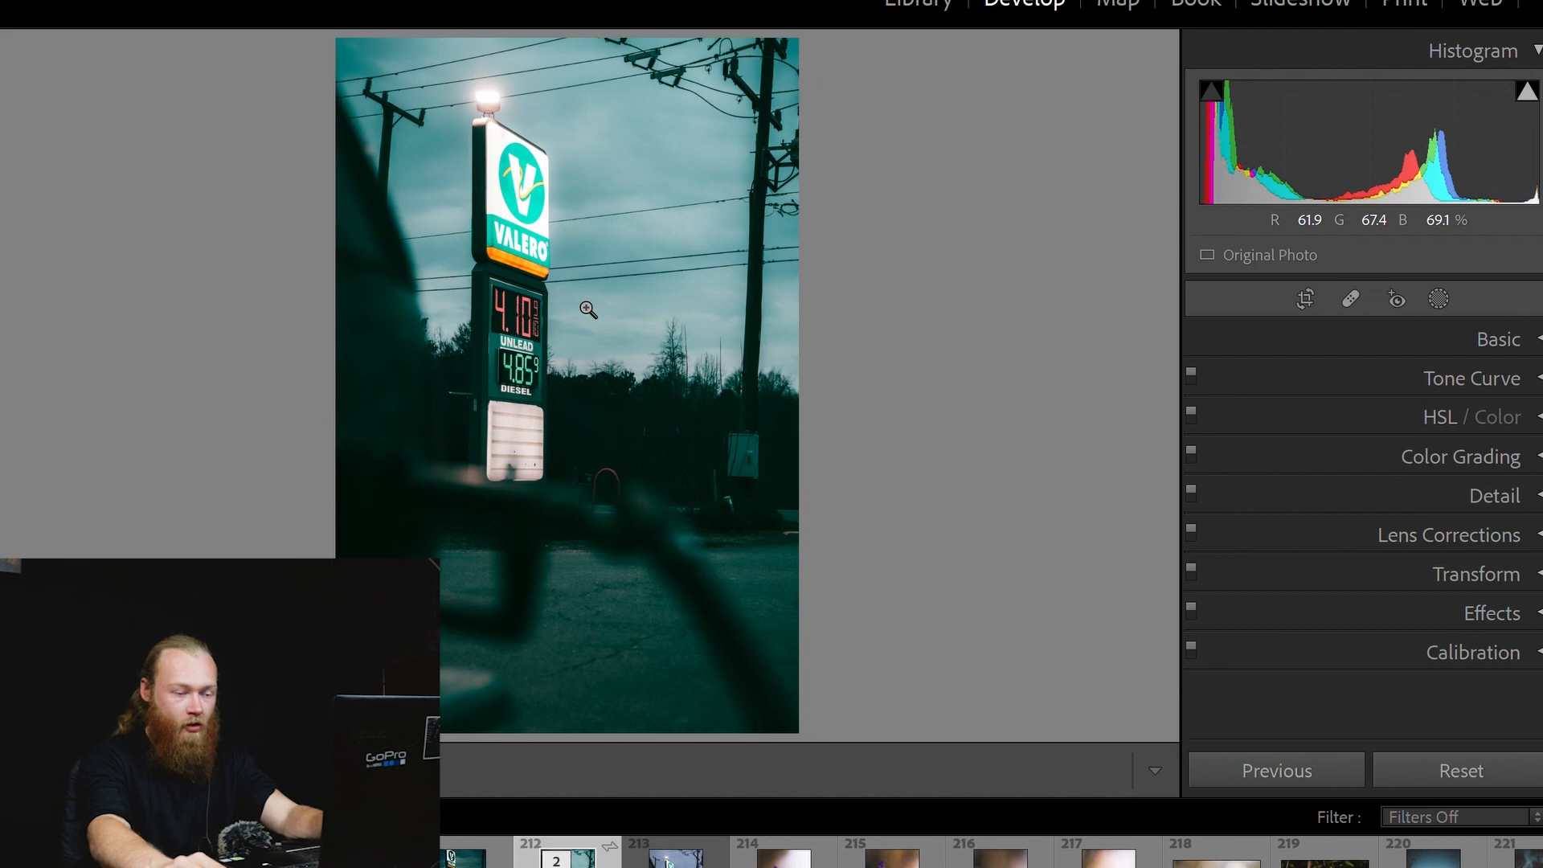